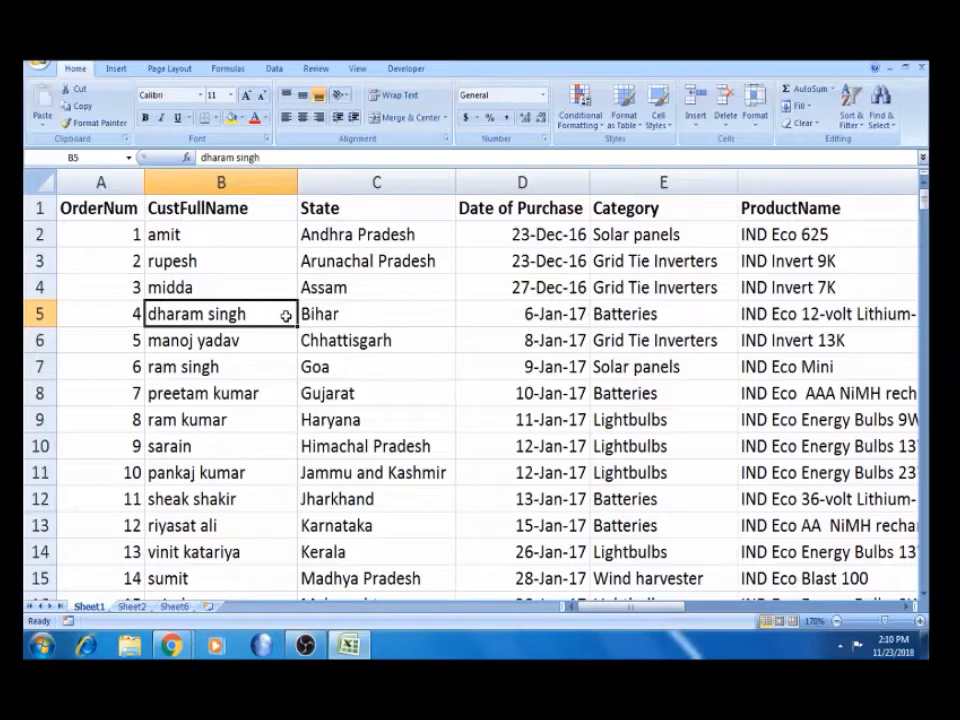
Create a pivot table from the order data in Sheet1!$A$1:$H$263 on a new worksheet
{"action": "left_click", "coordinate": [263, 282]}
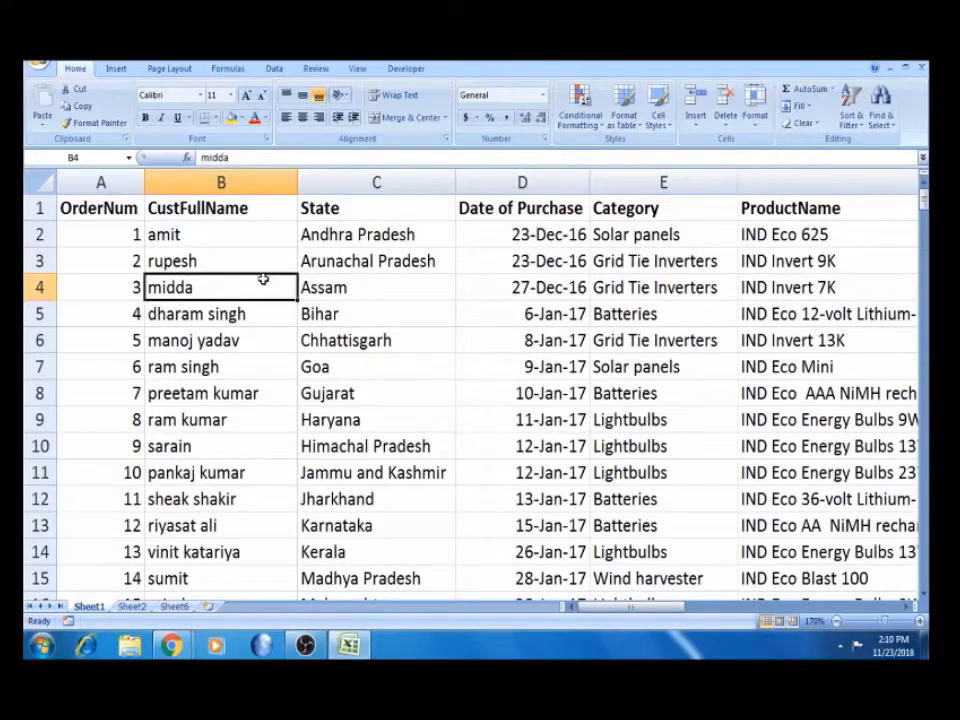
{"action": "left_click", "coordinate": [263, 315]}
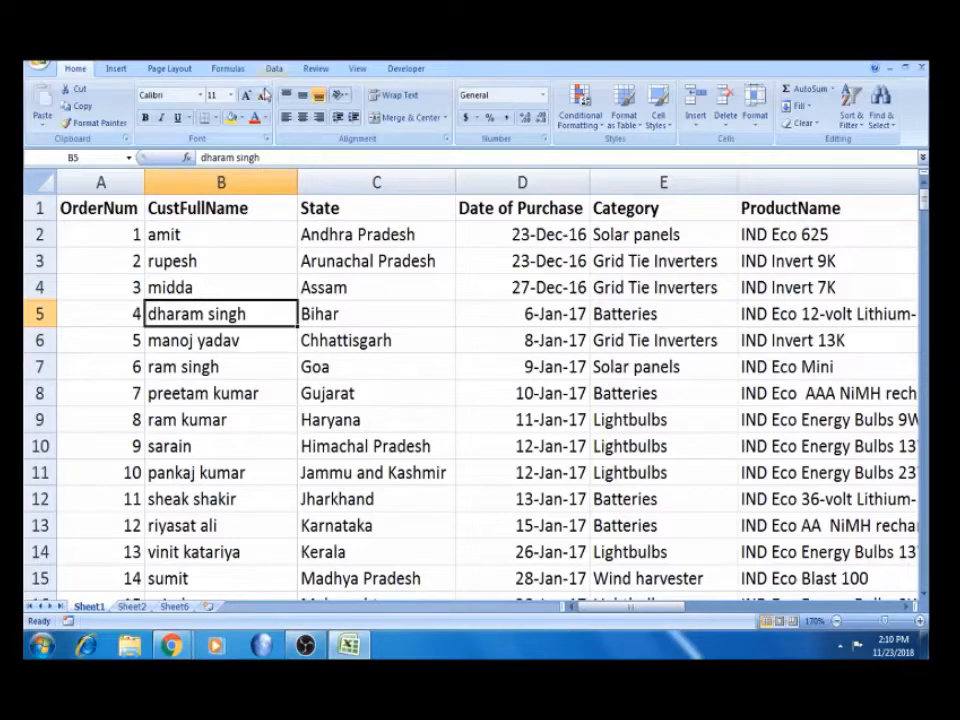
{"action": "left_click", "coordinate": [114, 68]}
{"action": "left_click", "coordinate": [47, 118]}
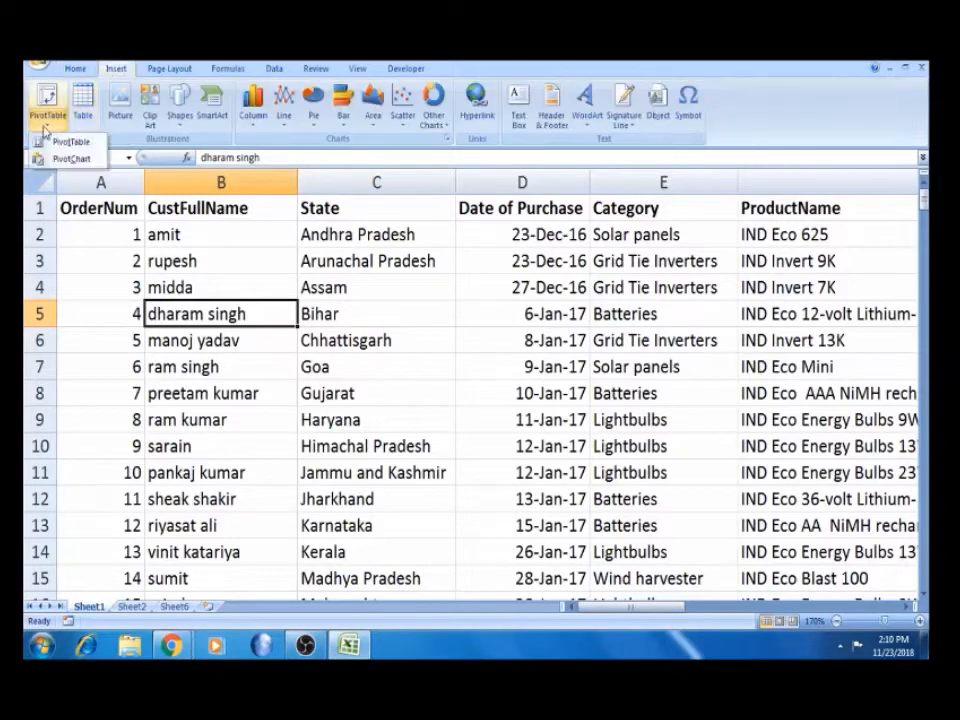
{"action": "left_click", "coordinate": [62, 146]}
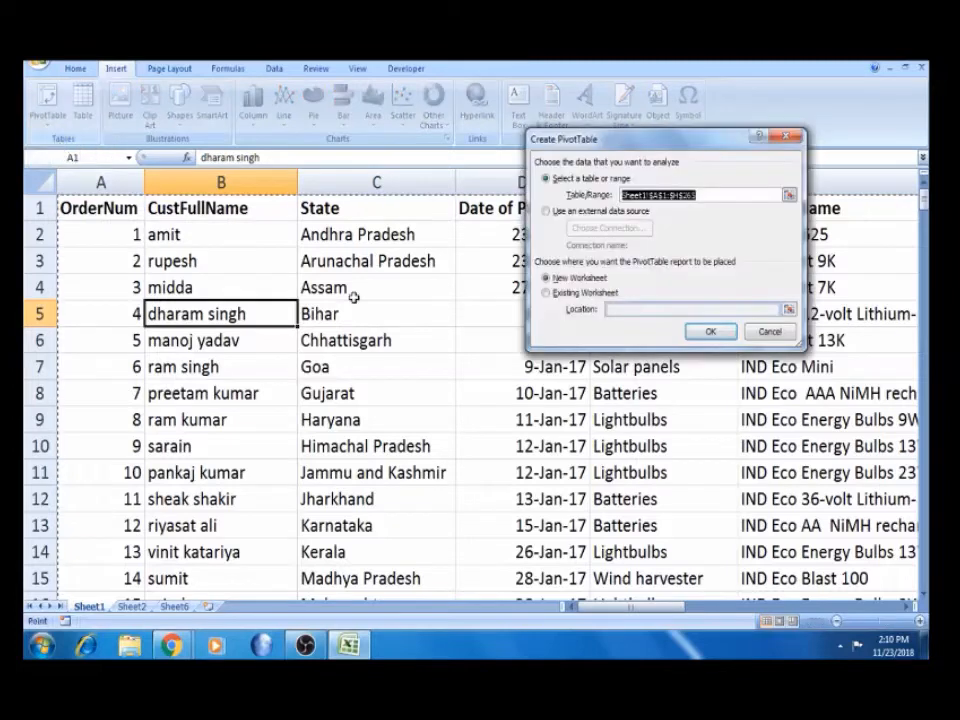
{"action": "left_click", "coordinate": [709, 330]}
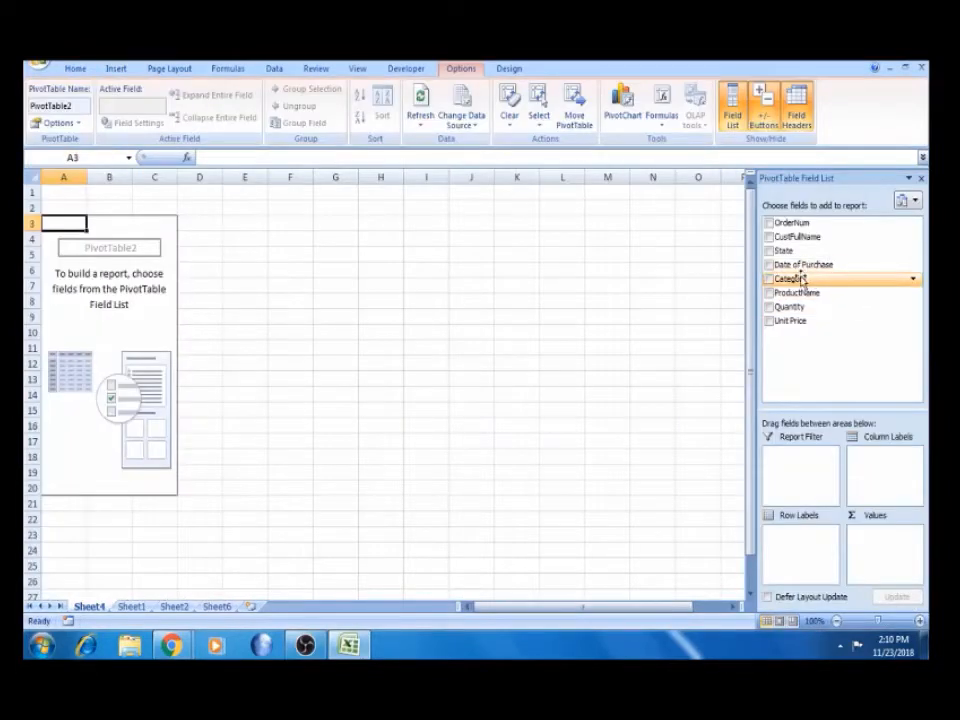
Lay out the pivot table with State above Category as row labels and the sum of Quantity as values
{"action": "left_click_drag", "start_coordinate": [800, 278], "coordinate": [797, 551]}
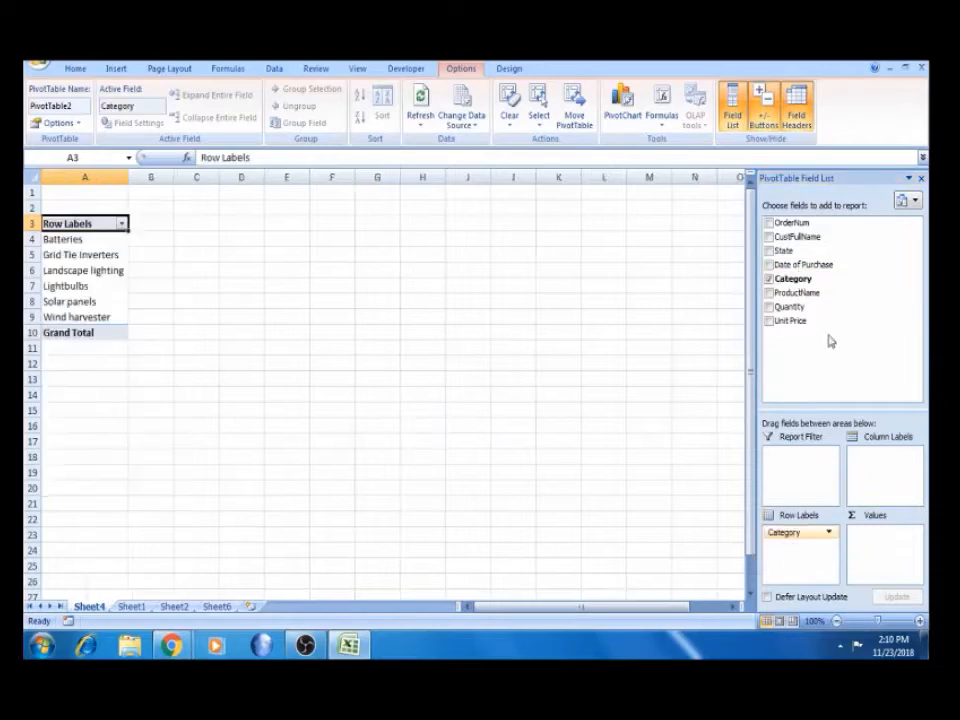
{"action": "left_click_drag", "start_coordinate": [786, 251], "coordinate": [789, 553]}
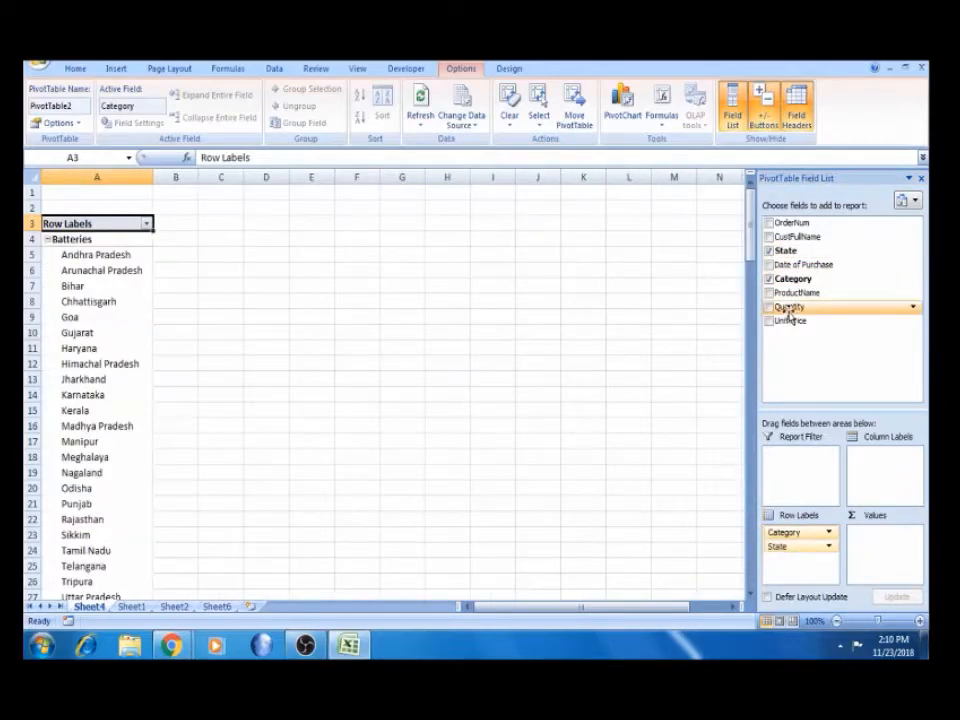
{"action": "left_click_drag", "start_coordinate": [789, 311], "coordinate": [885, 547]}
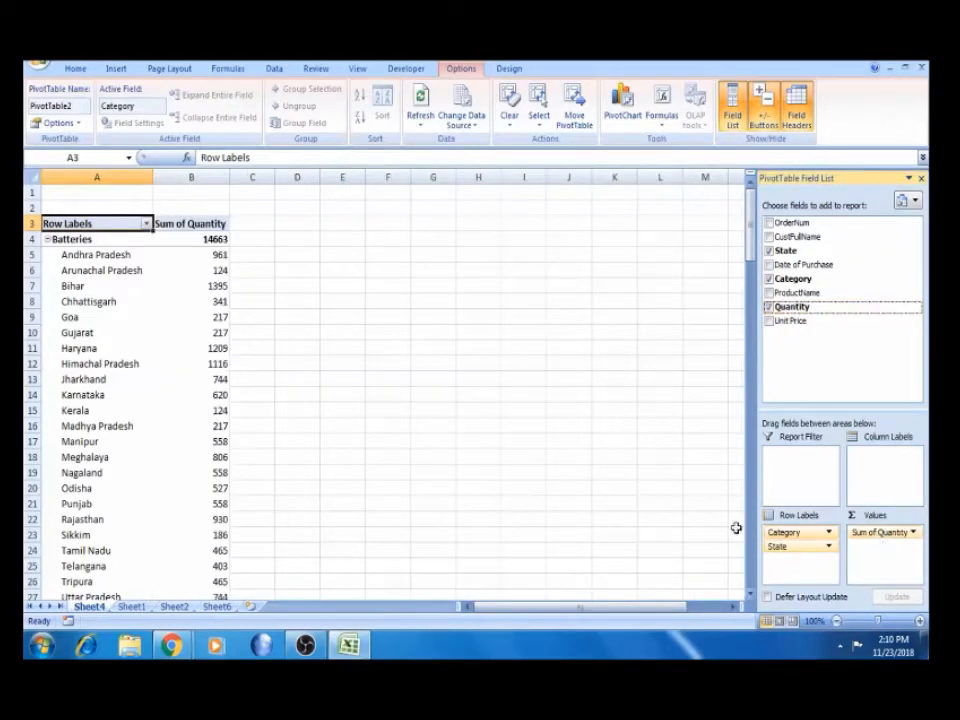
{"action": "left_click_drag", "start_coordinate": [768, 531], "coordinate": [803, 576]}
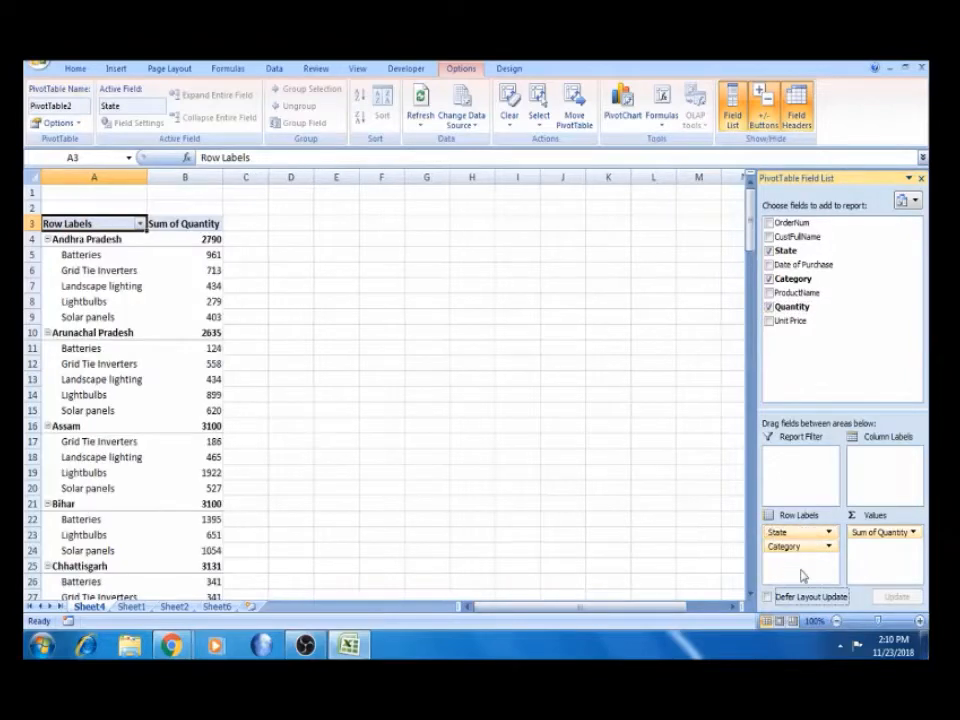
Filter the pivot table's State row labels to show only Andhra Pradesh
{"action": "left_click", "coordinate": [276, 268]}
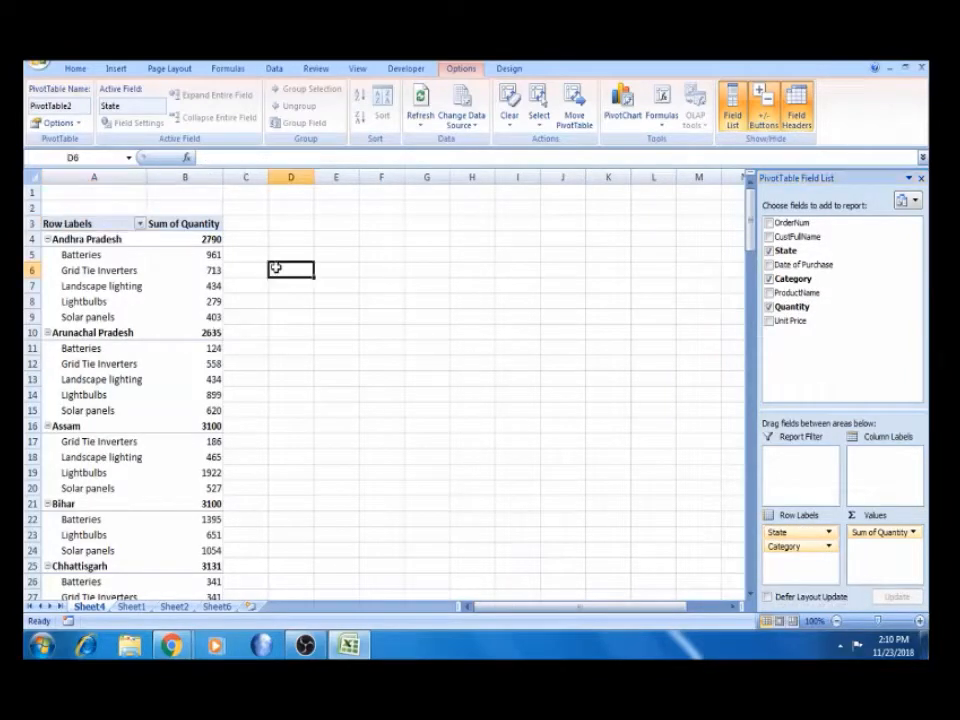
{"action": "left_click", "coordinate": [920, 621]}
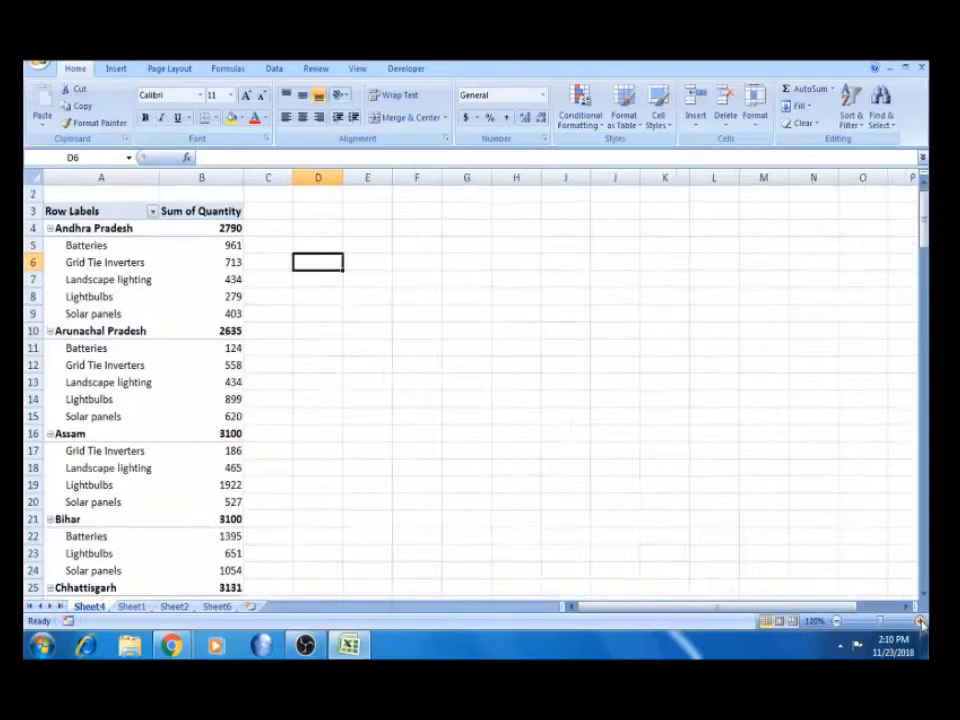
{"action": "left_click", "coordinate": [920, 621]}
{"action": "left_click", "coordinate": [920, 621]}
{"action": "left_click", "coordinate": [920, 621]}
{"action": "left_click", "coordinate": [920, 621]}
{"action": "left_click", "coordinate": [920, 621]}
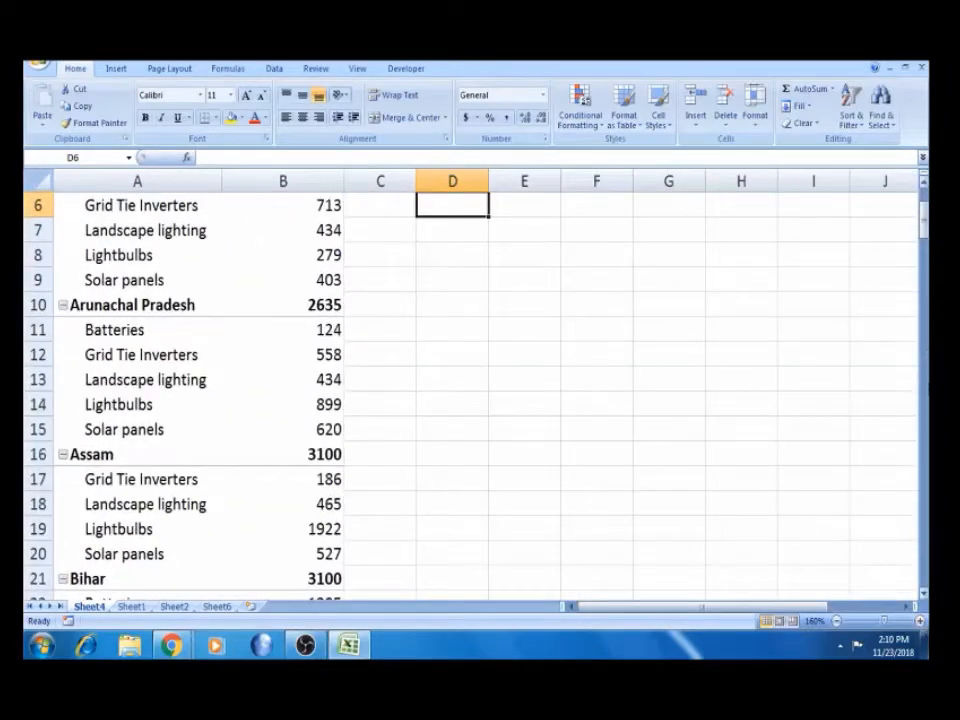
{"action": "left_click_drag", "start_coordinate": [925, 219], "coordinate": [925, 200]}
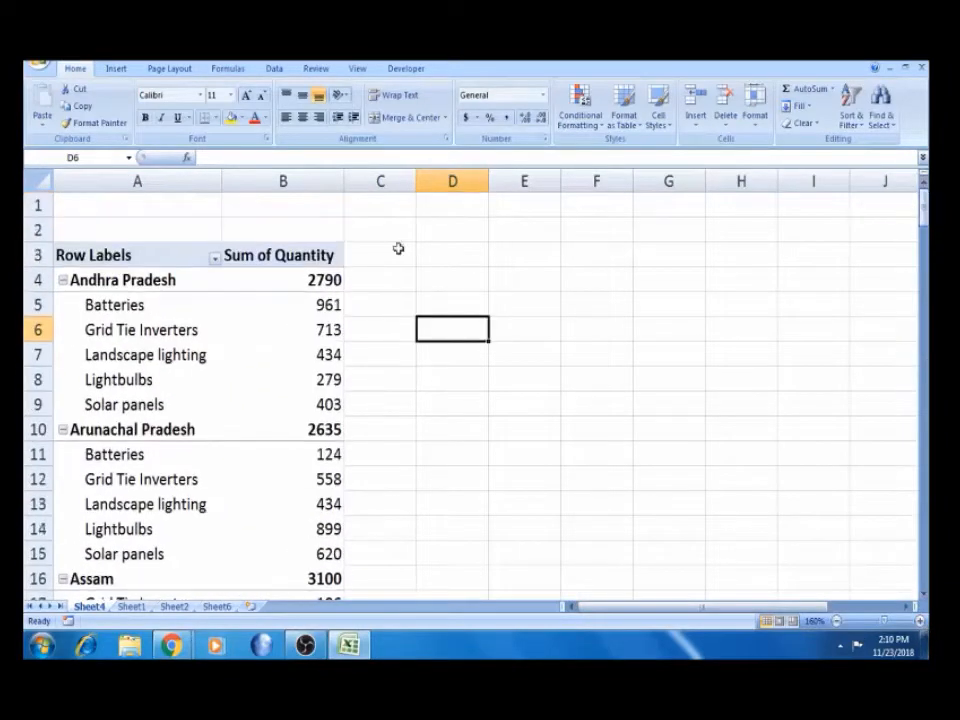
{"action": "left_click", "coordinate": [178, 305]}
{"action": "left_click", "coordinate": [214, 258]}
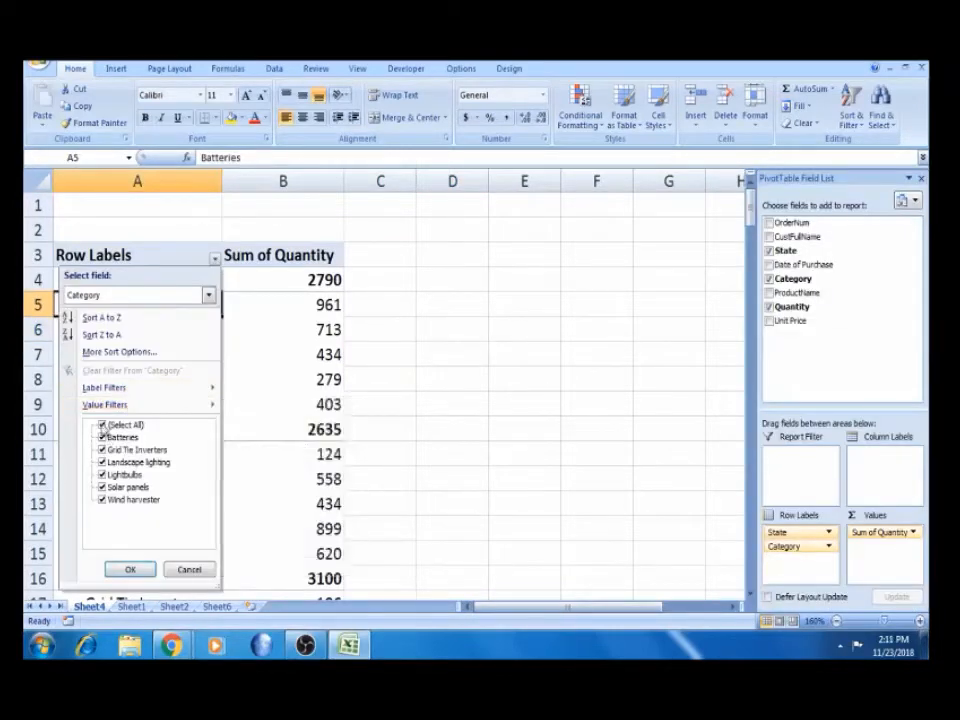
{"action": "left_click", "coordinate": [208, 295]}
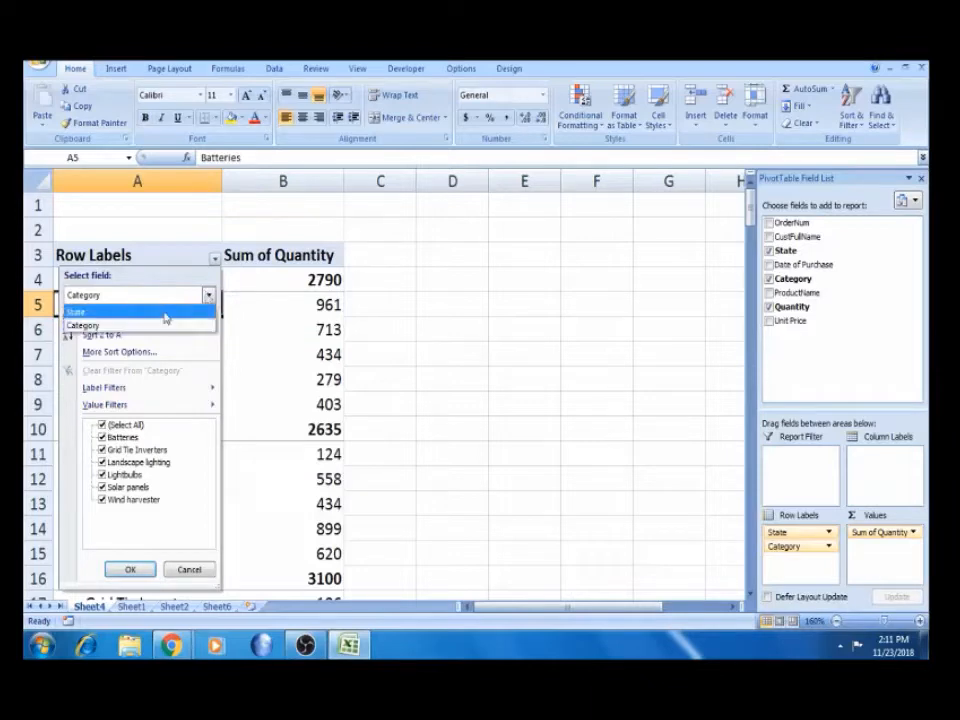
{"action": "left_click", "coordinate": [160, 311]}
{"action": "left_click", "coordinate": [102, 425]}
{"action": "left_click", "coordinate": [102, 437]}
{"action": "left_click", "coordinate": [135, 570]}
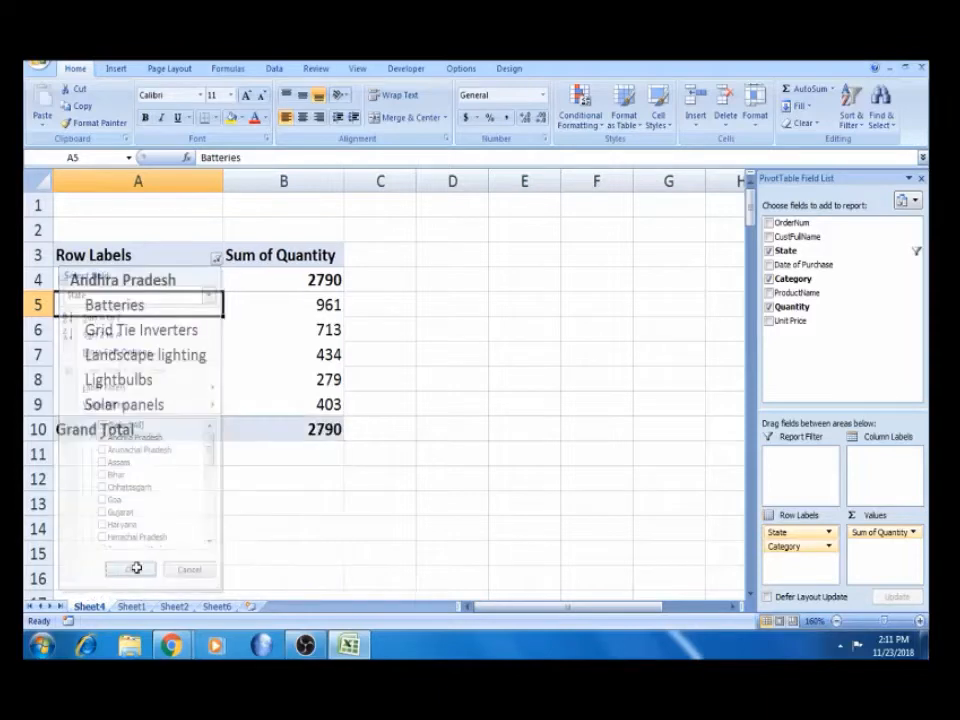
{"action": "left_click", "coordinate": [314, 331]}
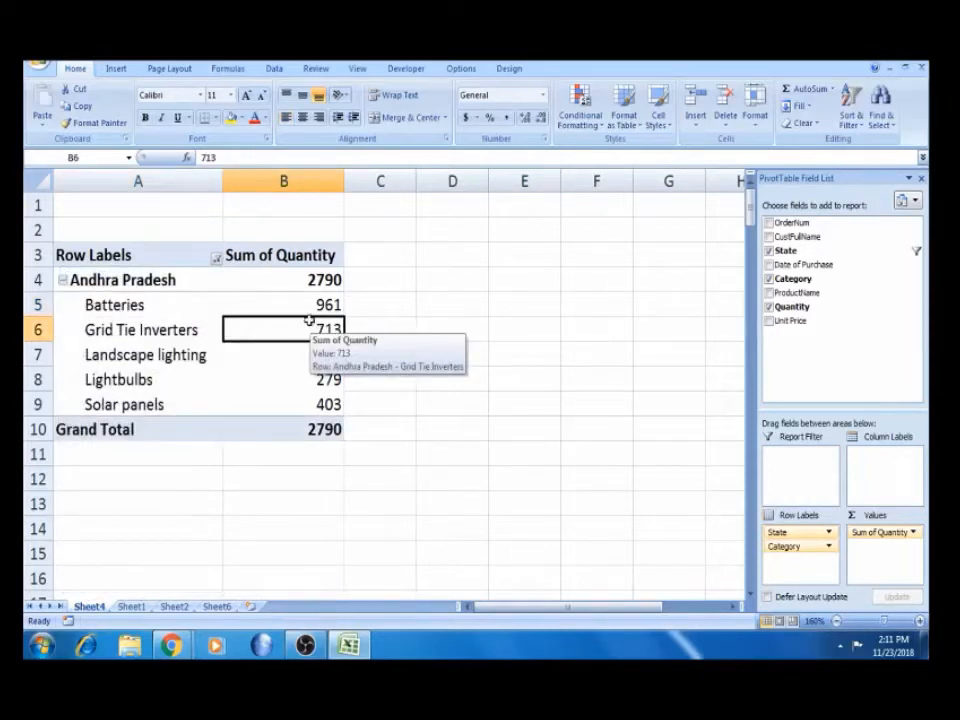
{"action": "left_click", "coordinate": [305, 305]}
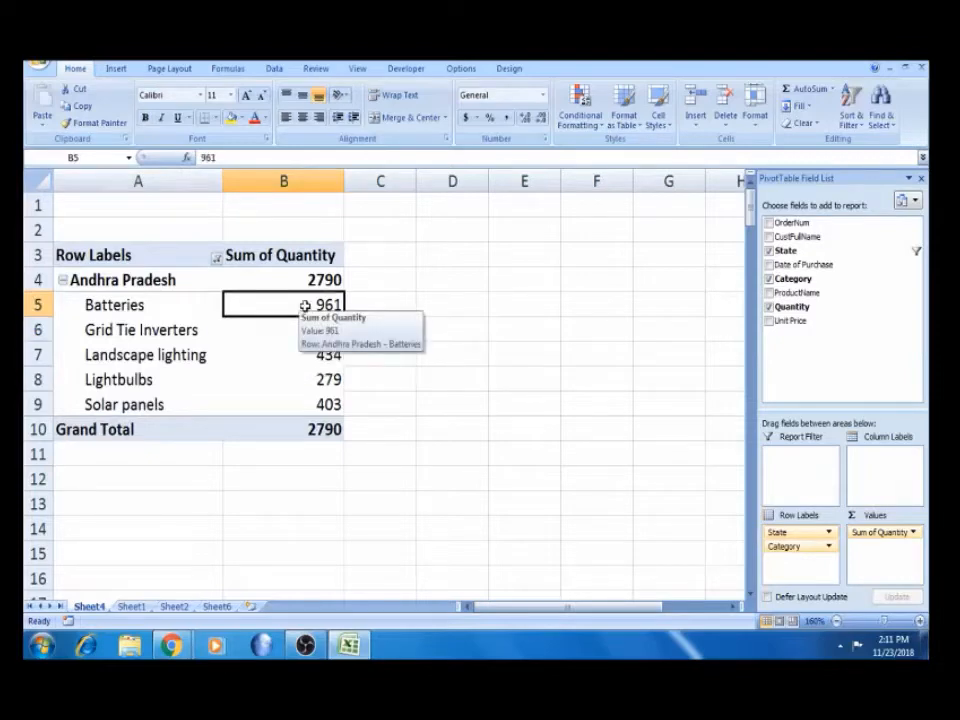
{"action": "left_click", "coordinate": [309, 355]}
{"action": "left_click", "coordinate": [309, 305]}
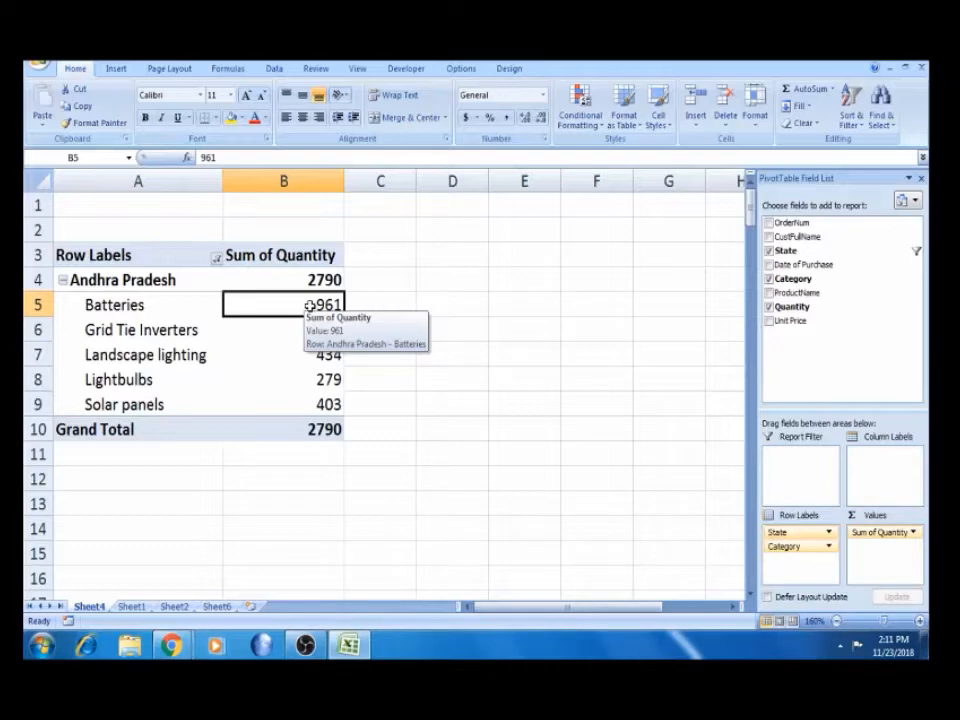
{"action": "left_click", "coordinate": [317, 331]}
Start a Greater Than conditional formatting rule with threshold 620 on the category quantities in B5:B9
{"action": "left_click", "coordinate": [318, 305]}
{"action": "key", "text": "shift+Down"}
{"action": "key", "text": "shift+Down"}
{"action": "key", "text": "shift+Down"}
{"action": "key", "text": "shift+Down"}
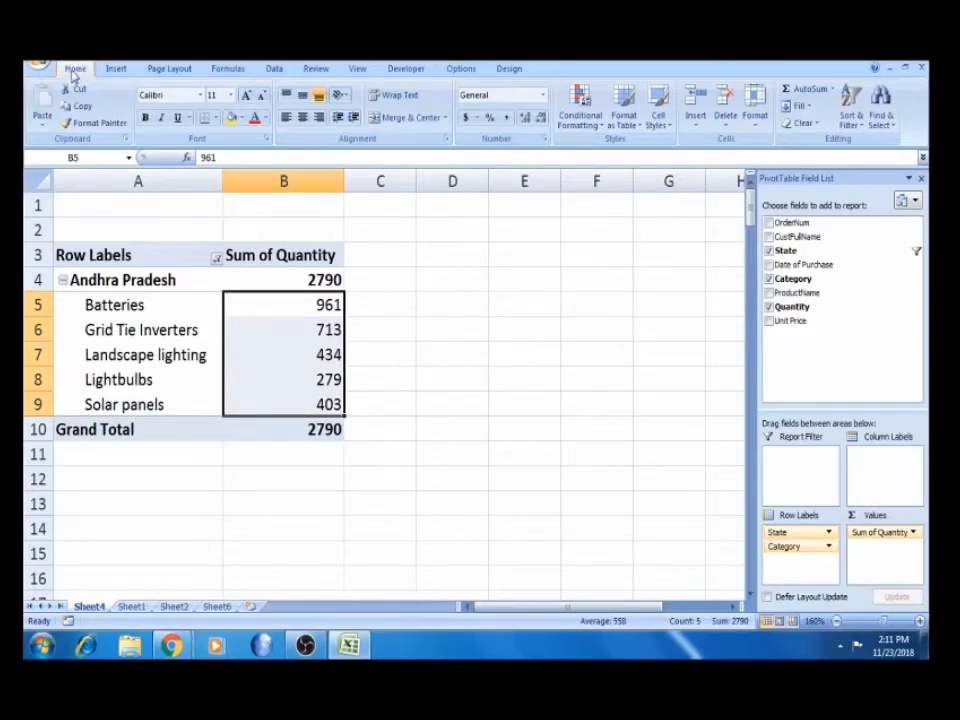
{"action": "left_click", "coordinate": [597, 130]}
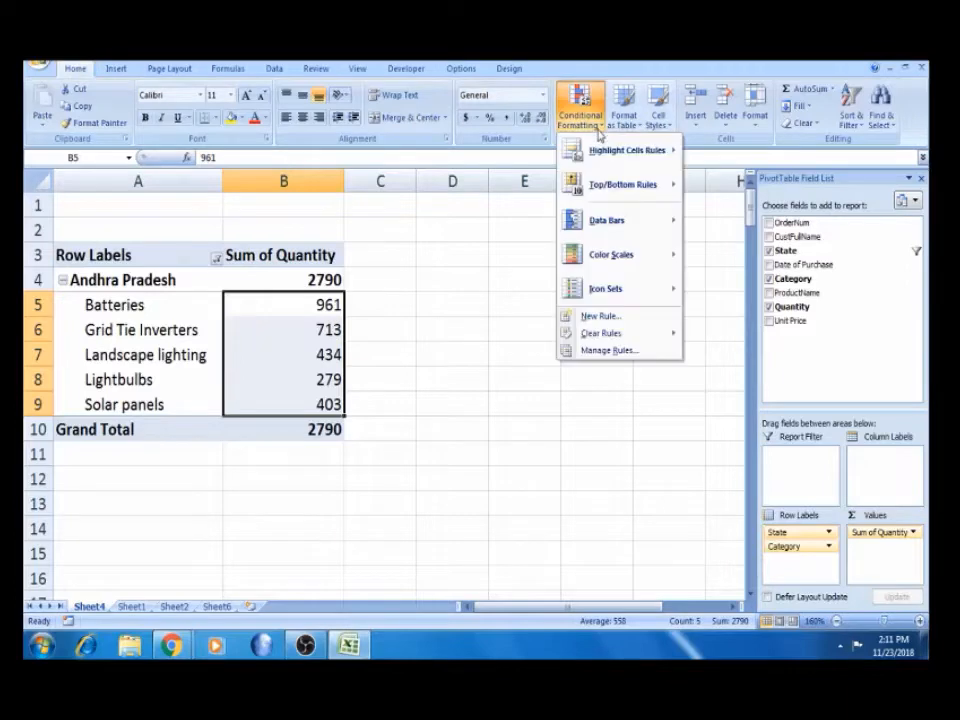
{"action": "mouse_move", "coordinate": [610, 158]}
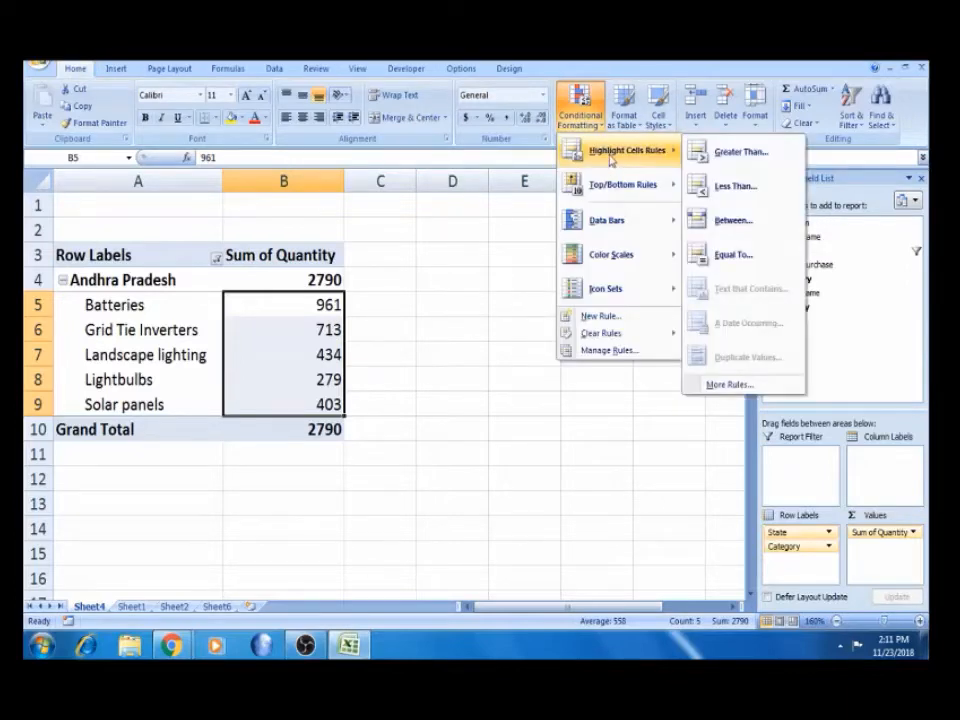
{"action": "left_click", "coordinate": [711, 154]}
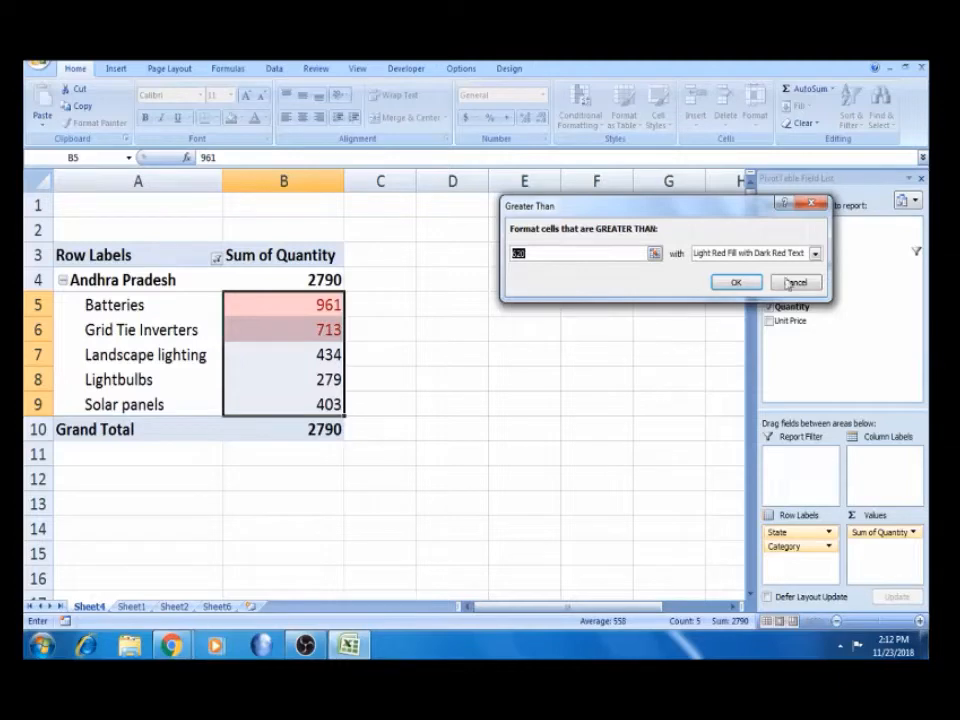
Choose a custom format for the rule with a dark green background fill
{"action": "left_click", "coordinate": [815, 253]}
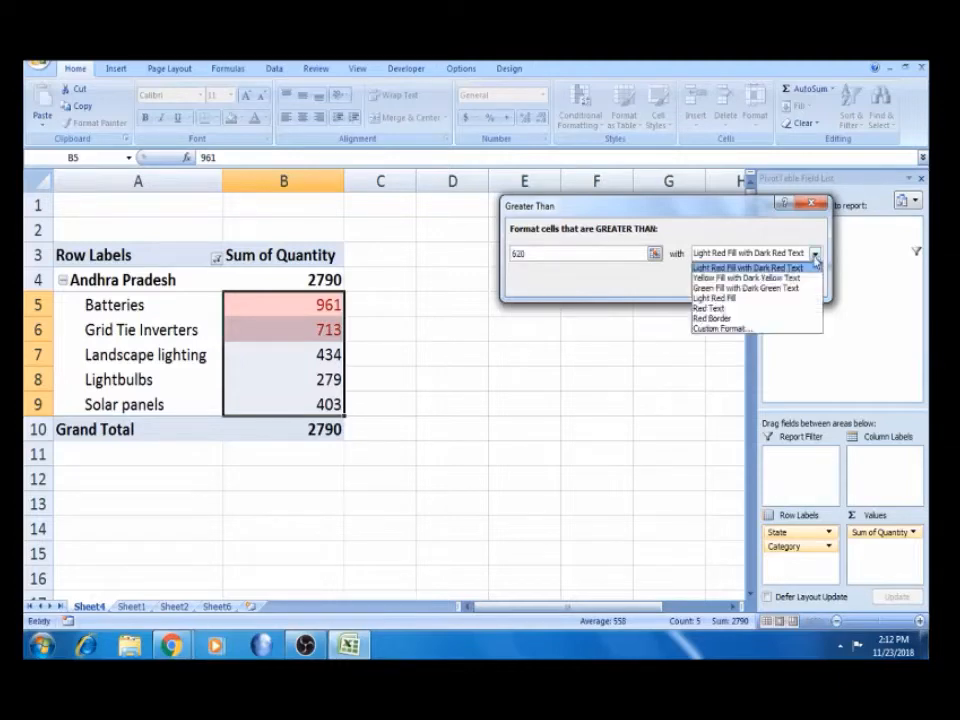
{"action": "left_click", "coordinate": [749, 330]}
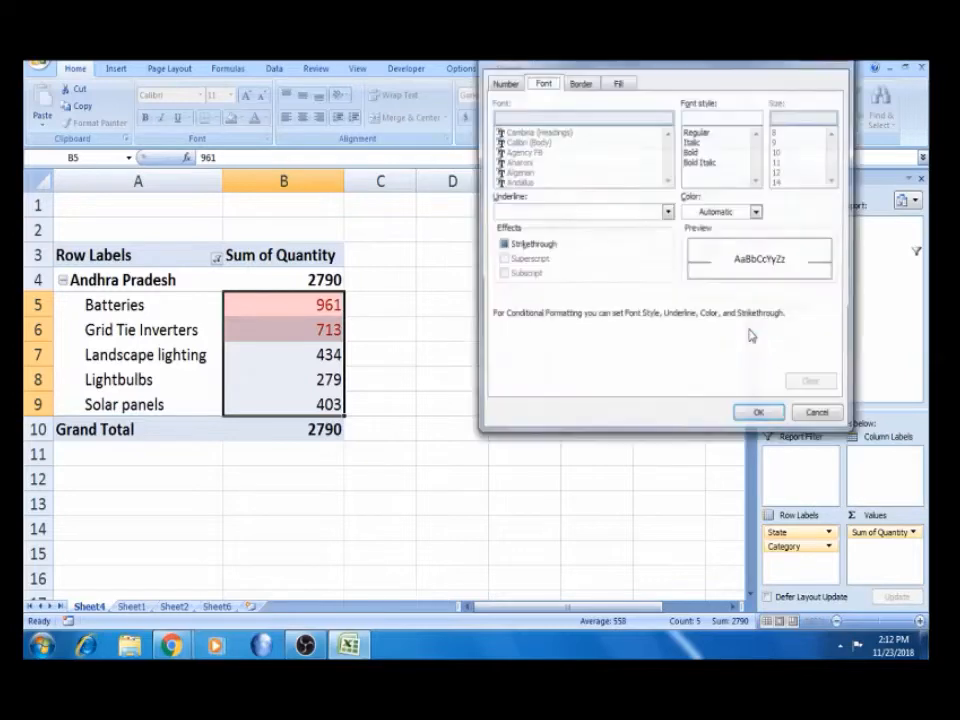
{"action": "left_click", "coordinate": [620, 83]}
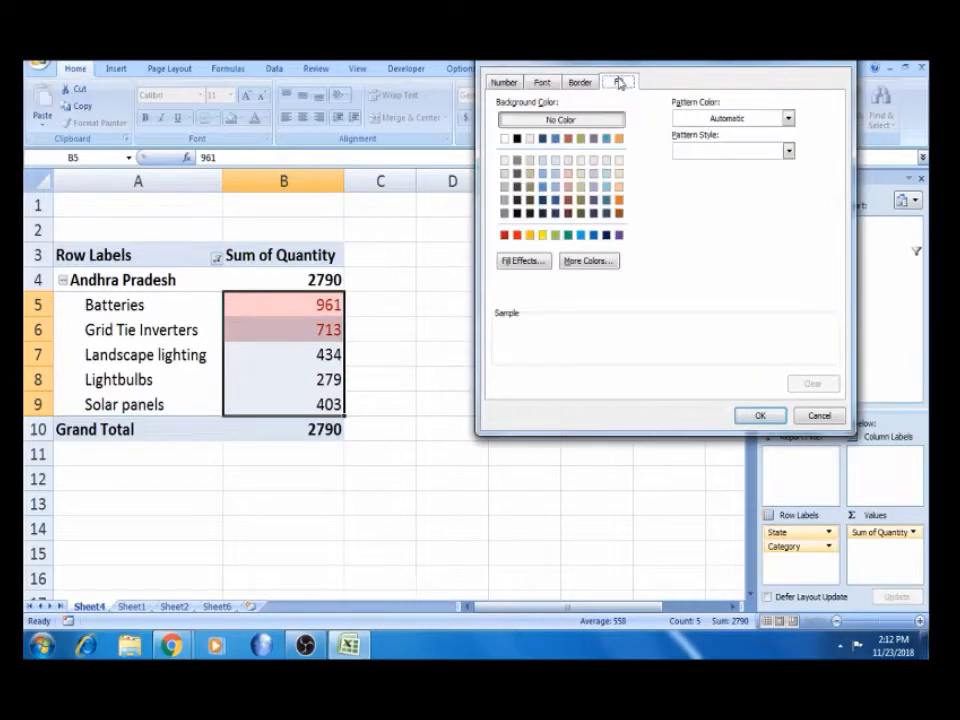
{"action": "left_click", "coordinate": [567, 237]}
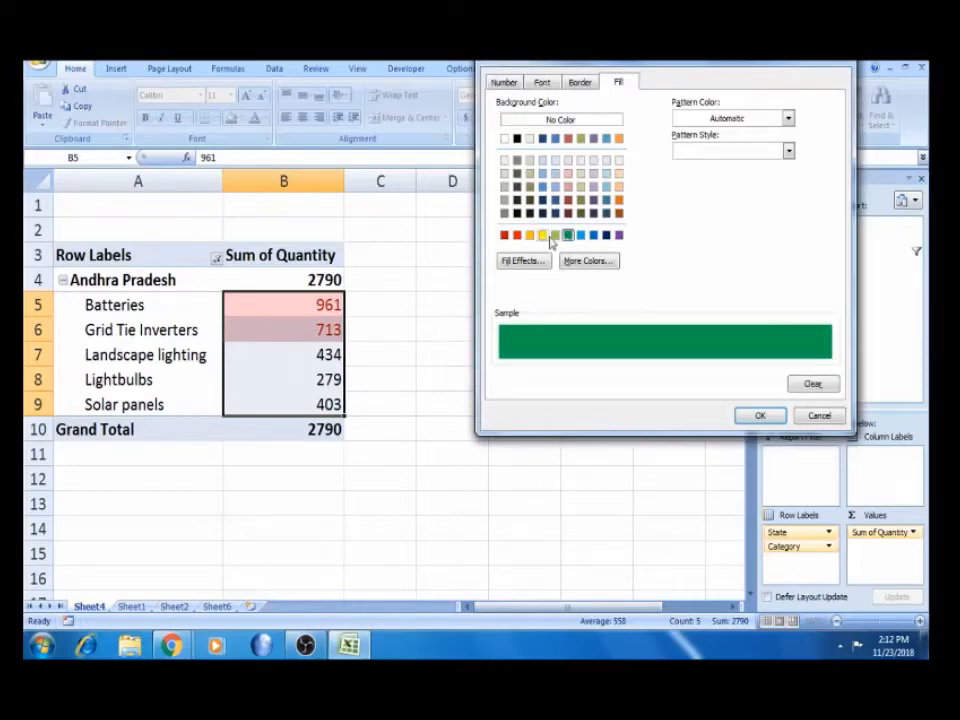
{"action": "left_click", "coordinate": [555, 236]}
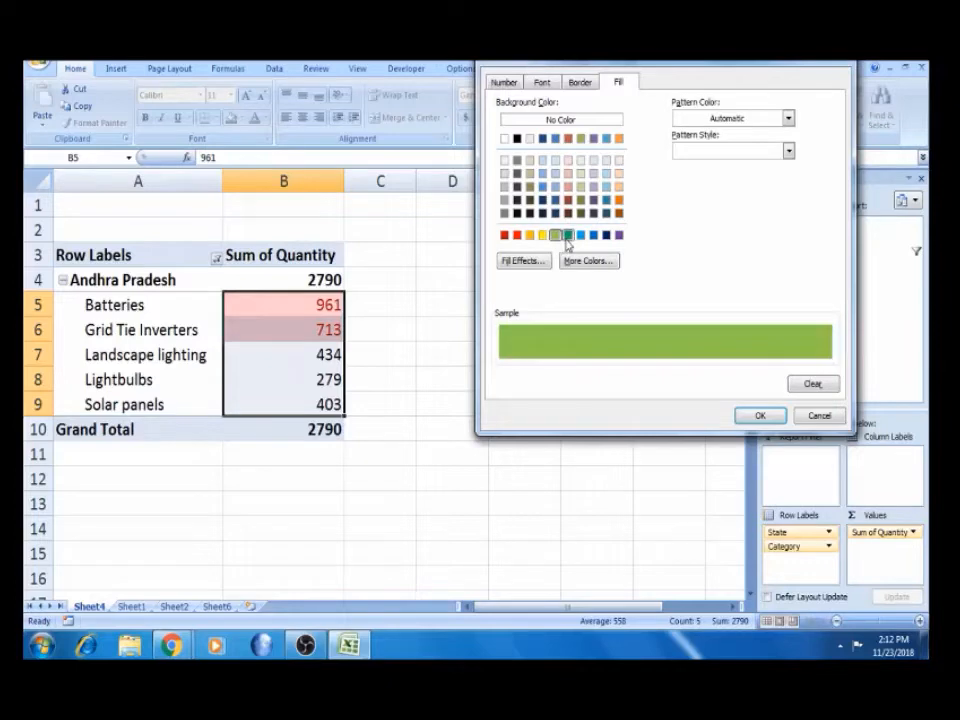
{"action": "left_click", "coordinate": [567, 236]}
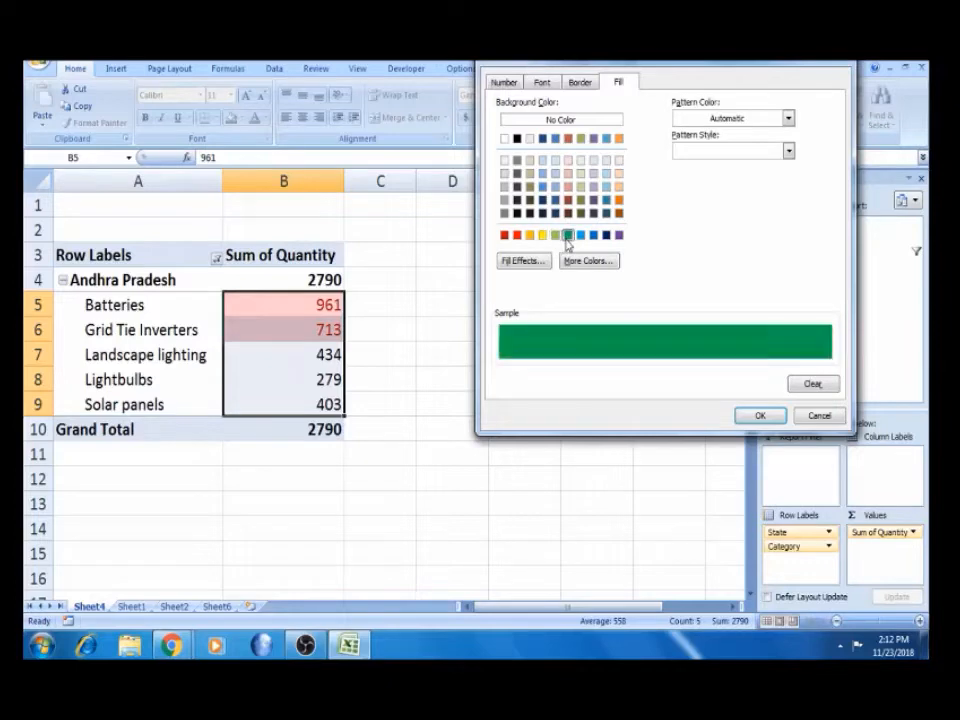
Set the custom format's font style to Bold Italic and apply the Greater Than rule
{"action": "left_click", "coordinate": [581, 83]}
{"action": "left_click", "coordinate": [533, 86]}
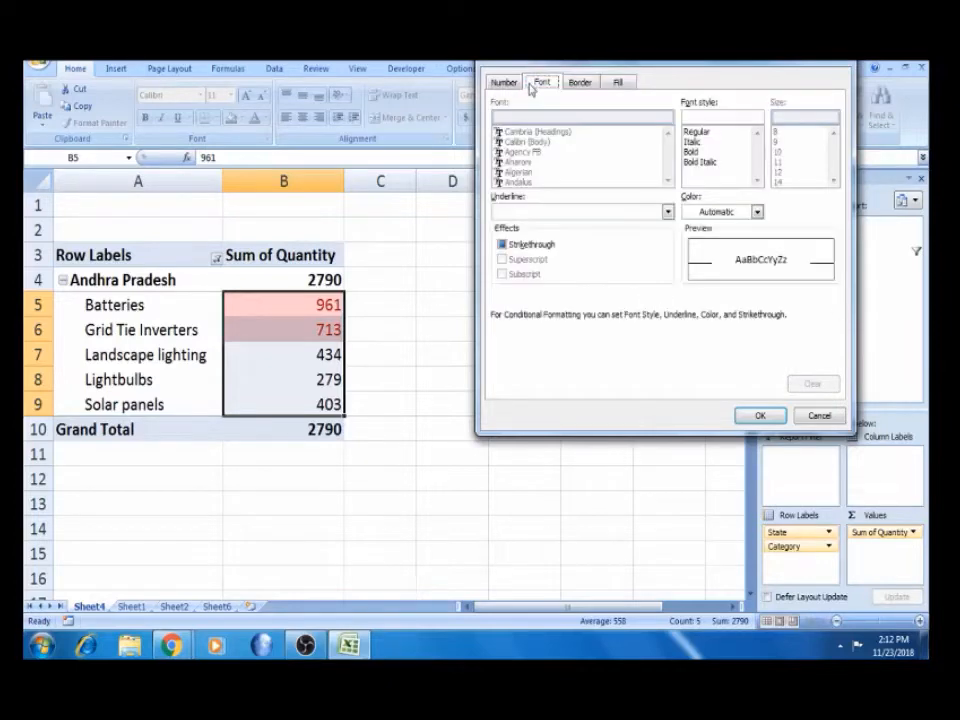
{"action": "left_click", "coordinate": [705, 162]}
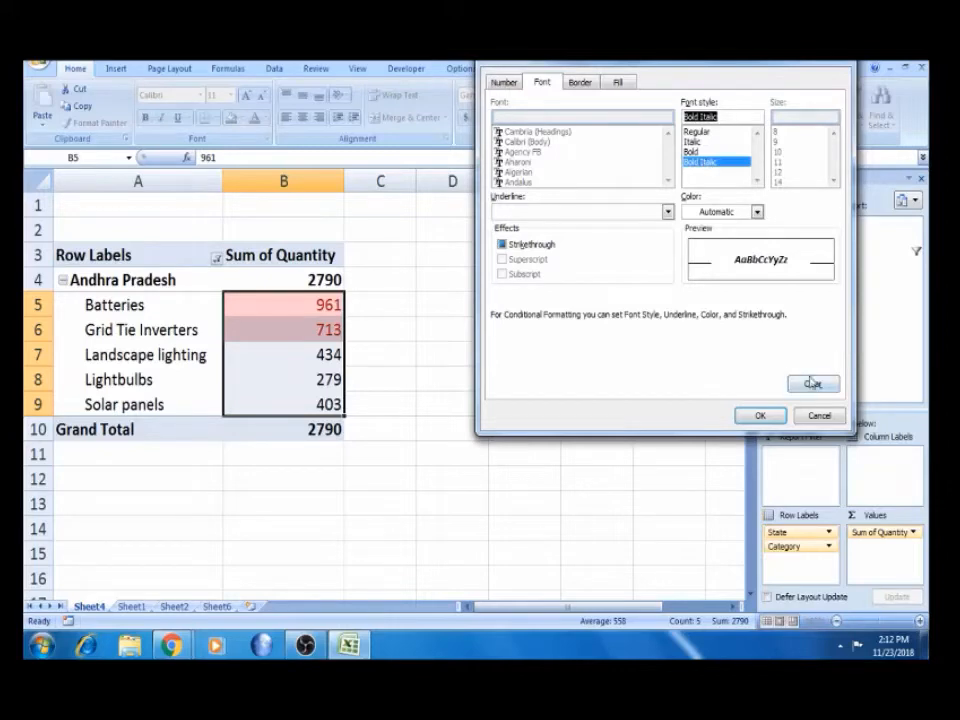
{"action": "left_click", "coordinate": [757, 415]}
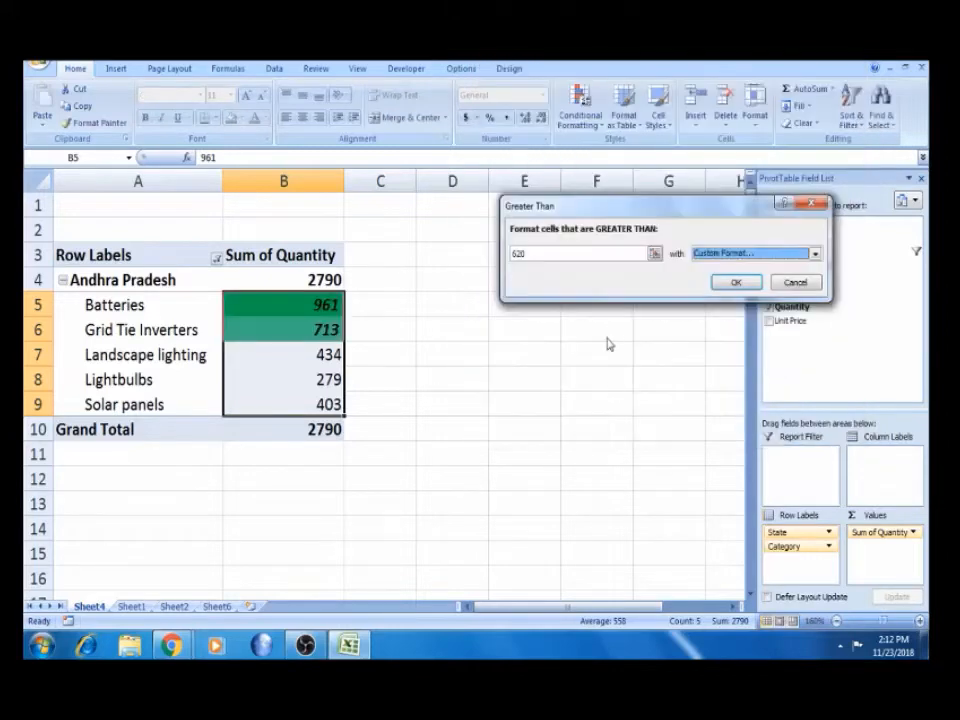
{"action": "left_click", "coordinate": [735, 282]}
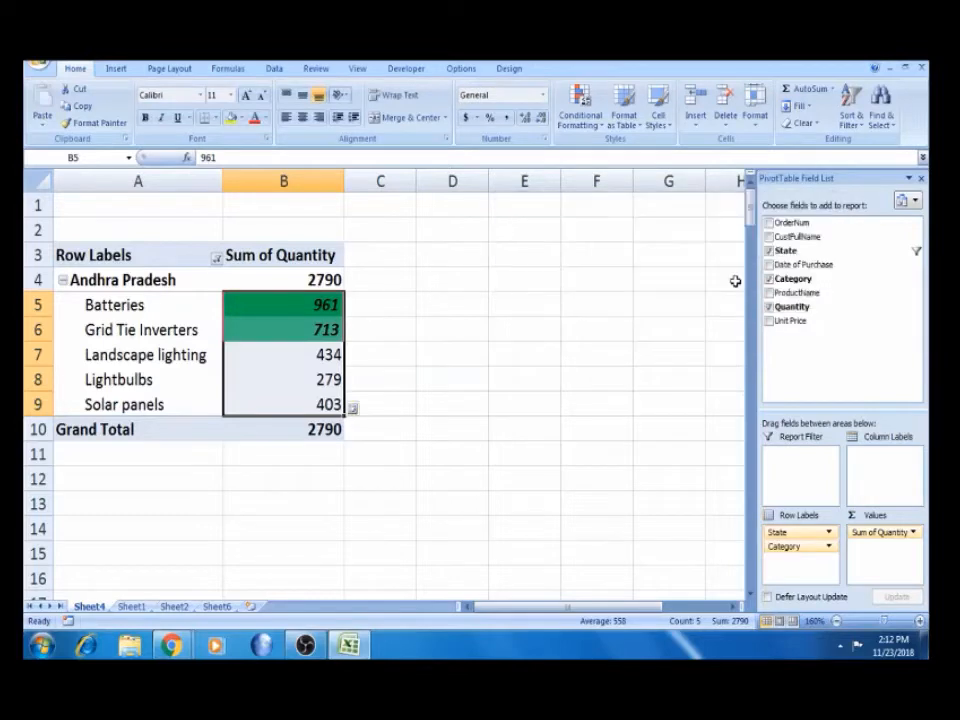
{"action": "left_click", "coordinate": [381, 322]}
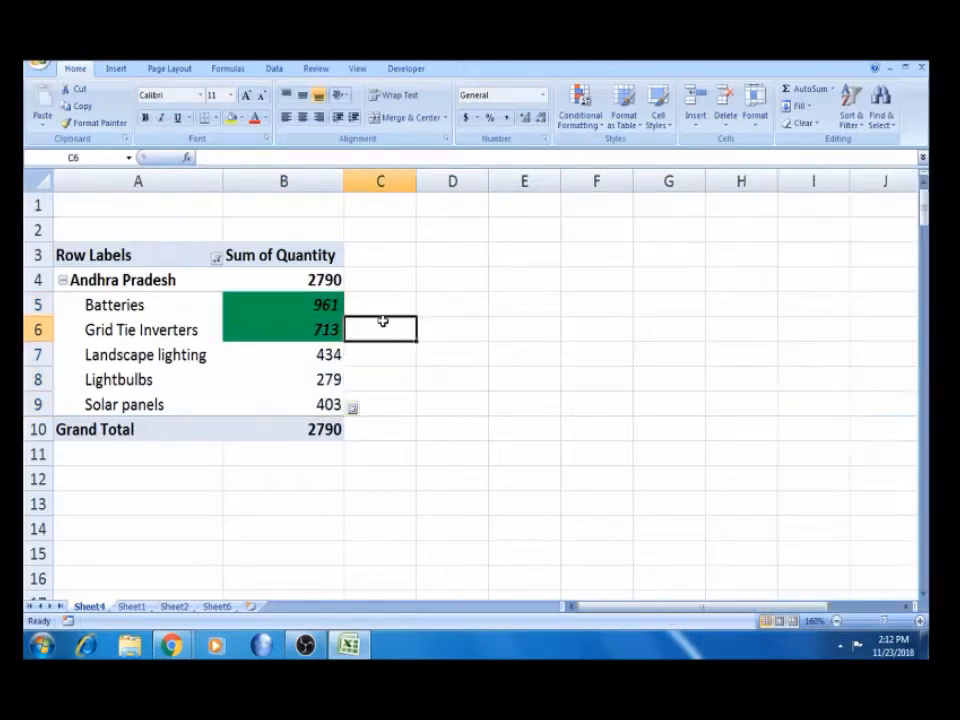
{"action": "left_click", "coordinate": [316, 303]}
{"action": "left_click", "coordinate": [317, 330]}
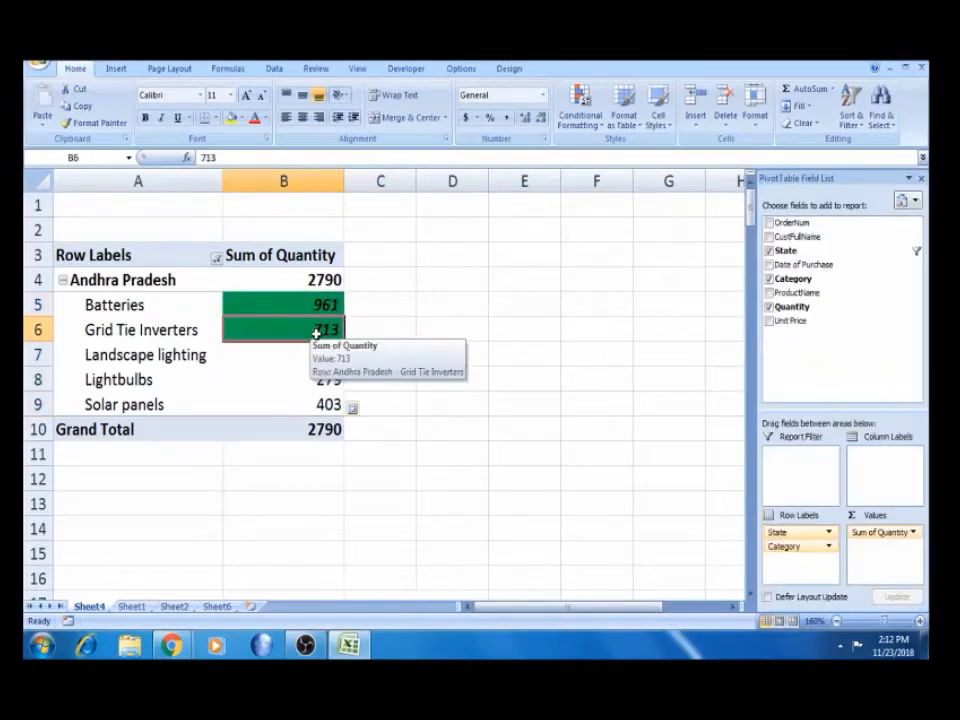
Select all states in the pivot table's State row label filter
{"action": "left_click", "coordinate": [362, 312]}
{"action": "left_click", "coordinate": [317, 304]}
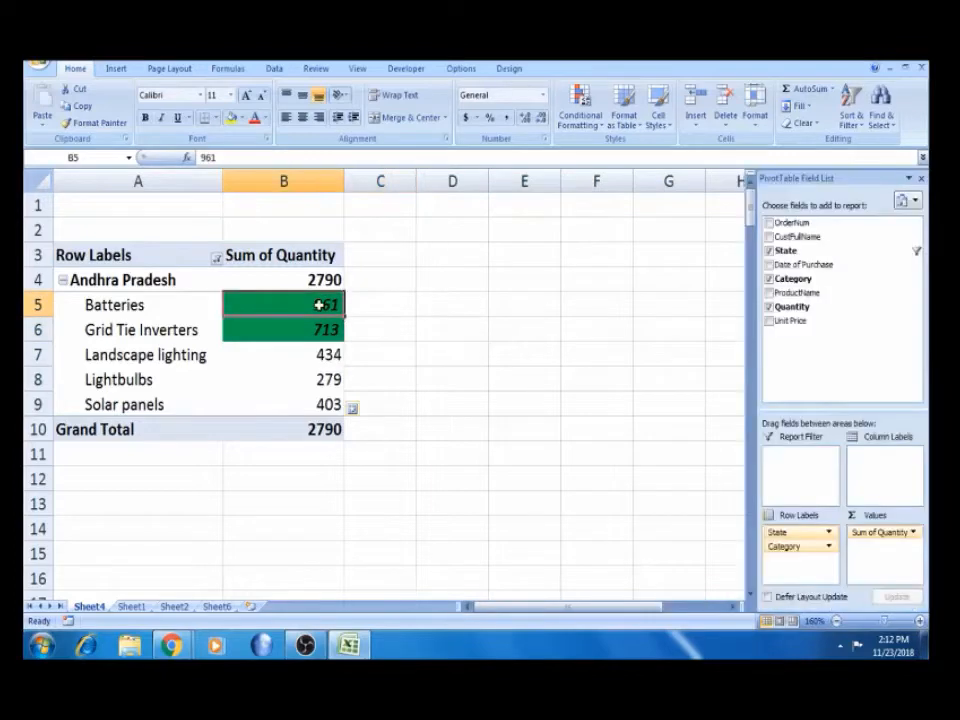
{"action": "left_click", "coordinate": [313, 327]}
{"action": "left_click", "coordinate": [370, 302]}
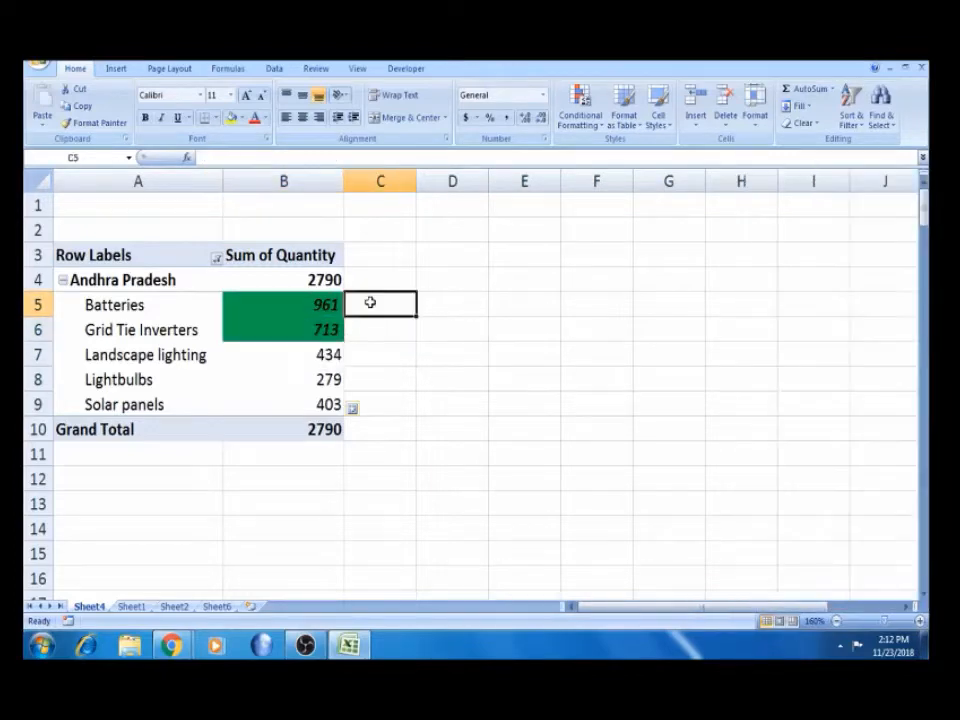
{"action": "left_click", "coordinate": [216, 257]}
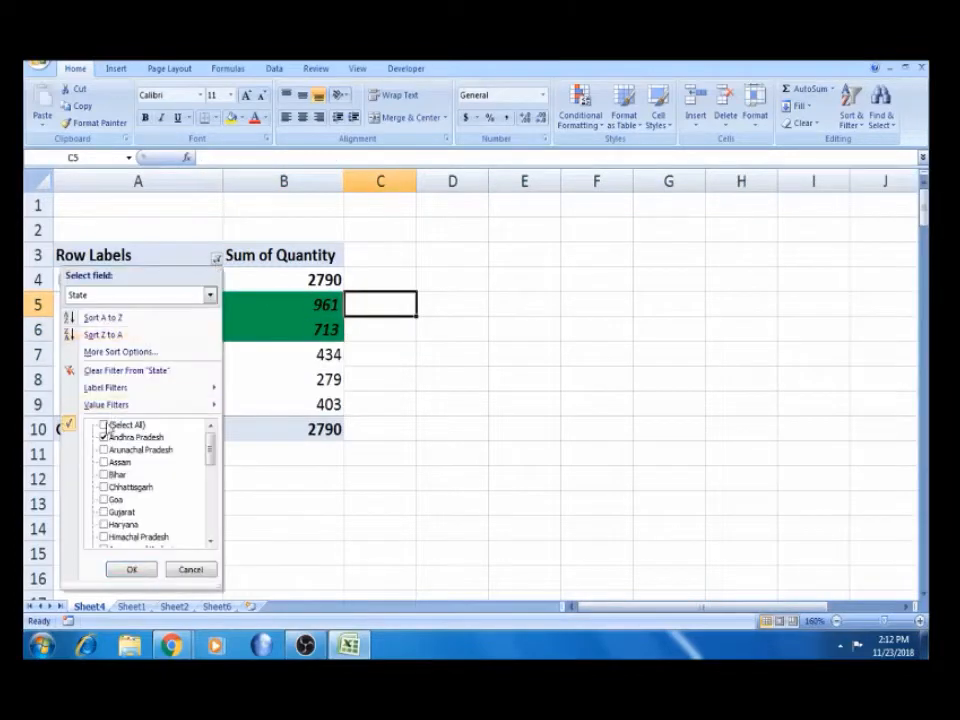
{"action": "left_click", "coordinate": [106, 425]}
{"action": "left_click", "coordinate": [130, 570]}
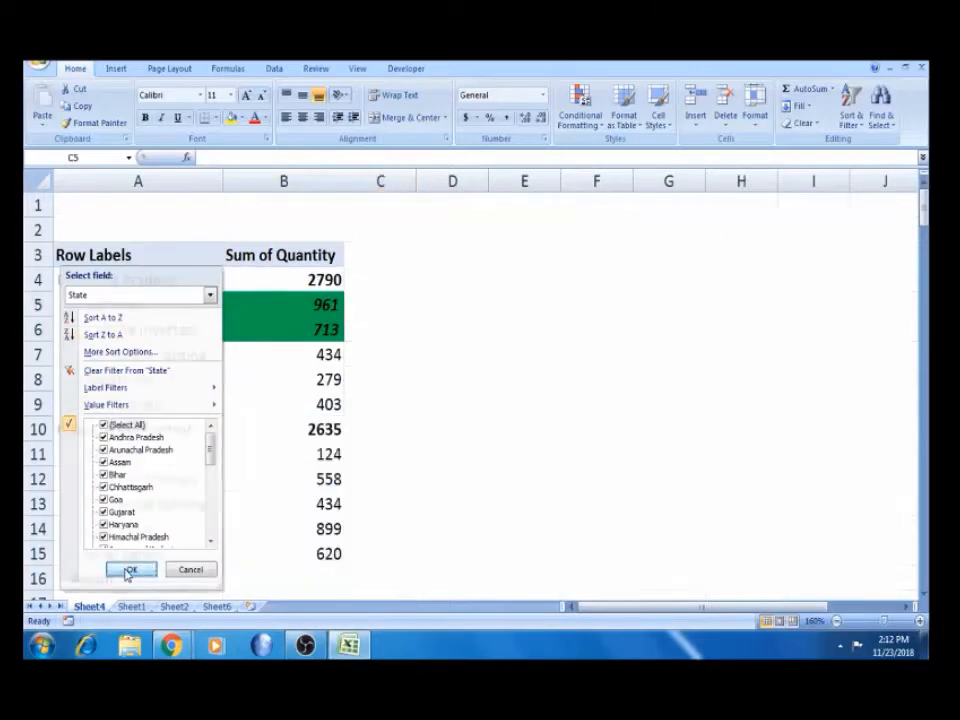
Examine the Sum of Quantity column across the states to see how far the greater-than-620 formatting reaches
{"action": "left_click", "coordinate": [271, 373]}
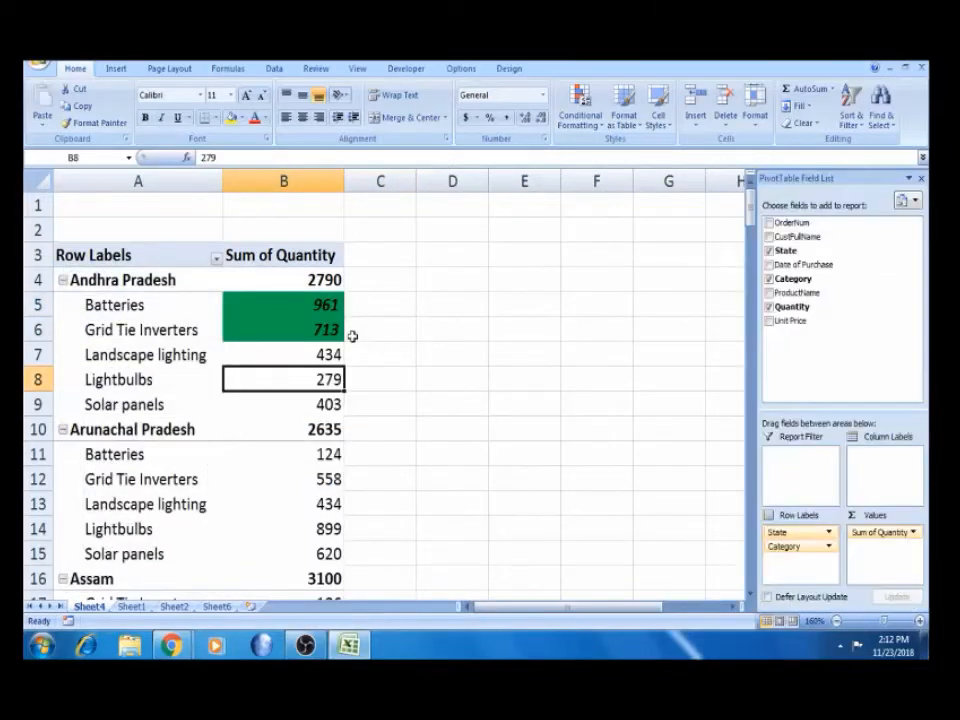
{"action": "left_click", "coordinate": [322, 305]}
{"action": "key", "text": "Down"}
{"action": "key", "text": "Down"}
{"action": "key", "text": "Down"}
{"action": "key", "text": "Down"}
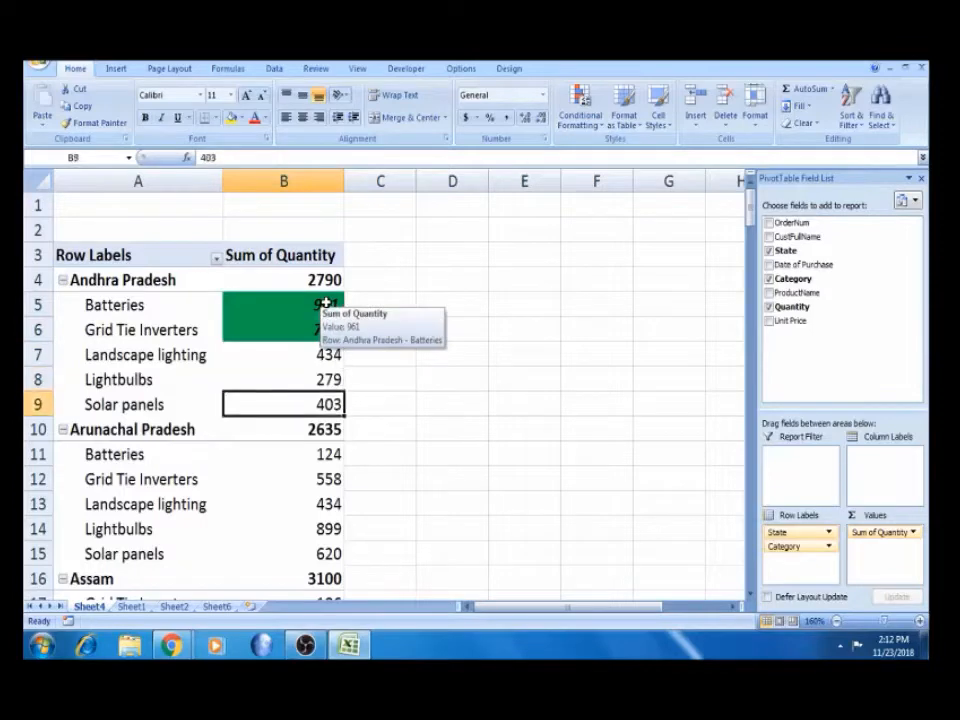
{"action": "key", "text": "Down"}
{"action": "key", "text": "Down"}
{"action": "key", "text": "Down"}
{"action": "key", "text": "Down"}
{"action": "key", "text": "Down"}
{"action": "key", "text": "Down"}
{"action": "key", "text": "Down"}
{"action": "key", "text": "Down"}
{"action": "key", "text": "Down"}
{"action": "key", "text": "Down"}
{"action": "key", "text": "Down"}
{"action": "key", "text": "Down"}
{"action": "key", "text": "Down"}
{"action": "key", "text": "Down"}
{"action": "key", "text": "Down"}
{"action": "key", "text": "Down"}
{"action": "key", "text": "Down"}
{"action": "key", "text": "Down"}
{"action": "key", "text": "Down"}
{"action": "key", "text": "Down"}
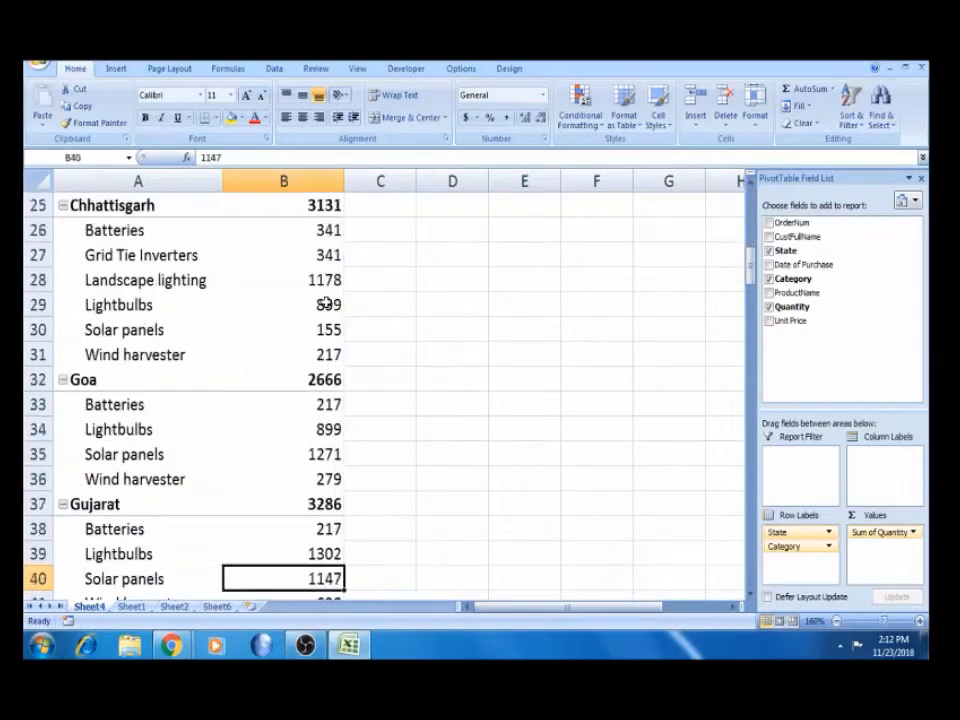
{"action": "key", "text": "Up"}
{"action": "key", "text": "Up"}
{"action": "key", "text": "Up"}
{"action": "key", "text": "Up"}
{"action": "key", "text": "Up"}
{"action": "key", "text": "Up"}
{"action": "key", "text": "Up"}
{"action": "key", "text": "Up"}
{"action": "key", "text": "Up"}
{"action": "key", "text": "Up"}
{"action": "key", "text": "Up"}
{"action": "key", "text": "Up"}
{"action": "key", "text": "Up"}
{"action": "key", "text": "Up"}
{"action": "key", "text": "Up"}
{"action": "key", "text": "Up"}
{"action": "key", "text": "Up"}
{"action": "key", "text": "Up"}
{"action": "key", "text": "Up"}
{"action": "key", "text": "Up"}
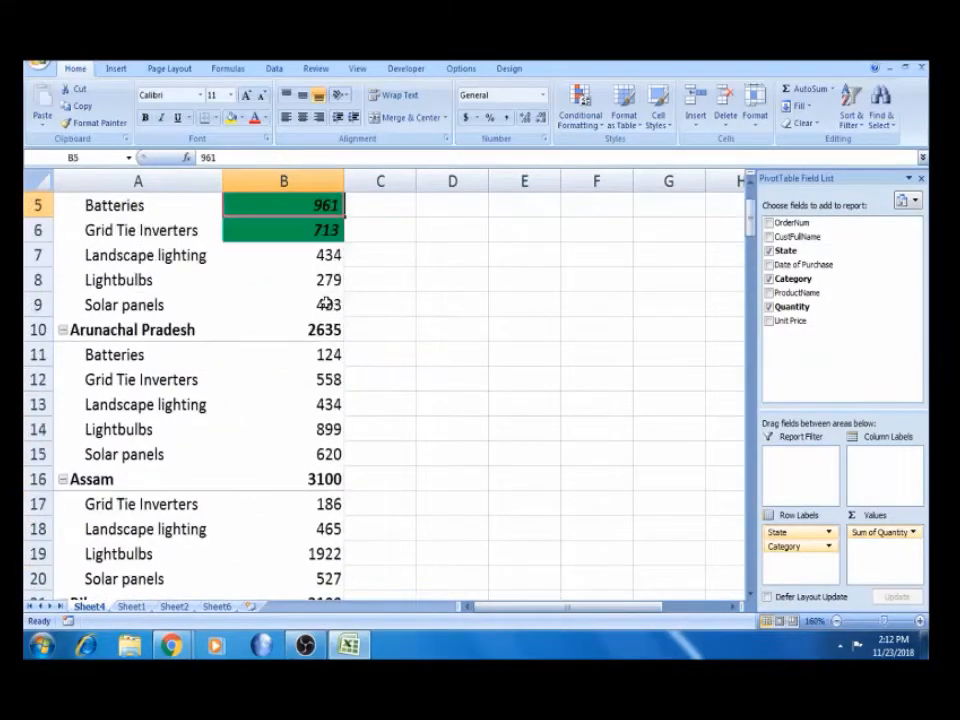
{"action": "key", "text": "Up"}
{"action": "key", "text": "Up"}
{"action": "key", "text": "Up"}
{"action": "key", "text": "Down"}
{"action": "key", "text": "Down"}
{"action": "key", "text": "Down"}
{"action": "key", "text": "Down"}
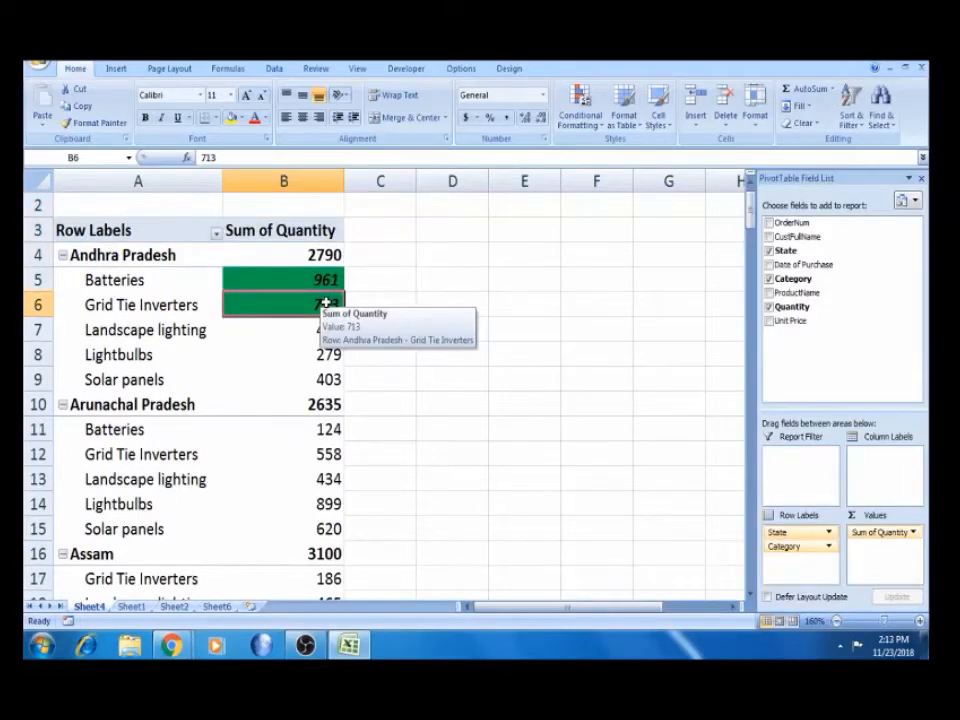
Undo the State filter change and the greater-than-620 conditional formatting
{"action": "left_click", "coordinate": [371, 287]}
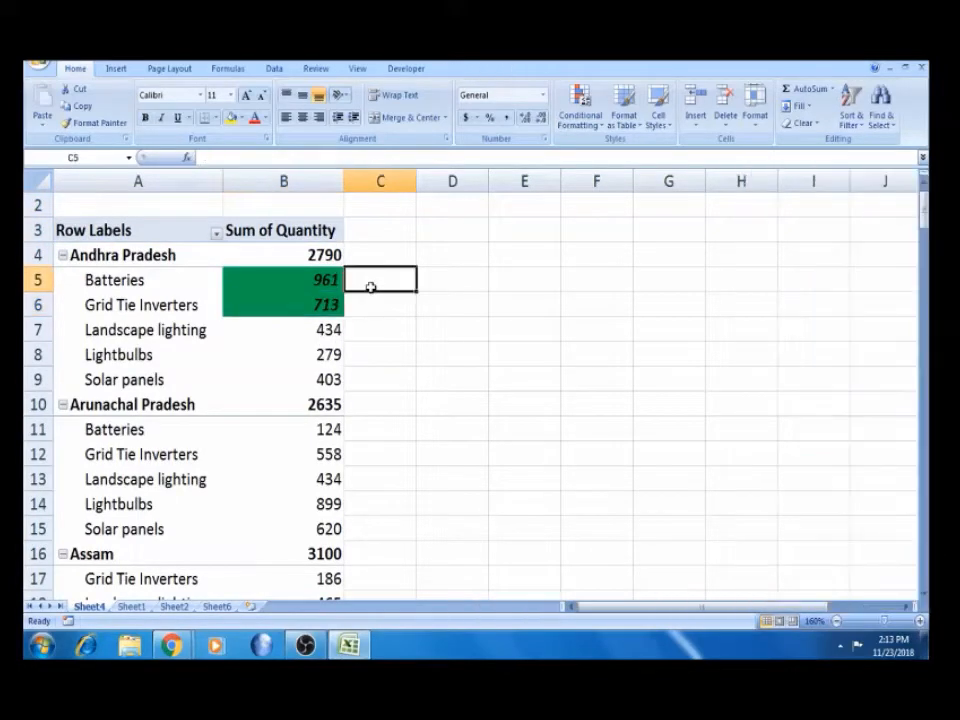
{"action": "key", "text": "ctrl+z"}
{"action": "key", "text": "ctrl+z"}
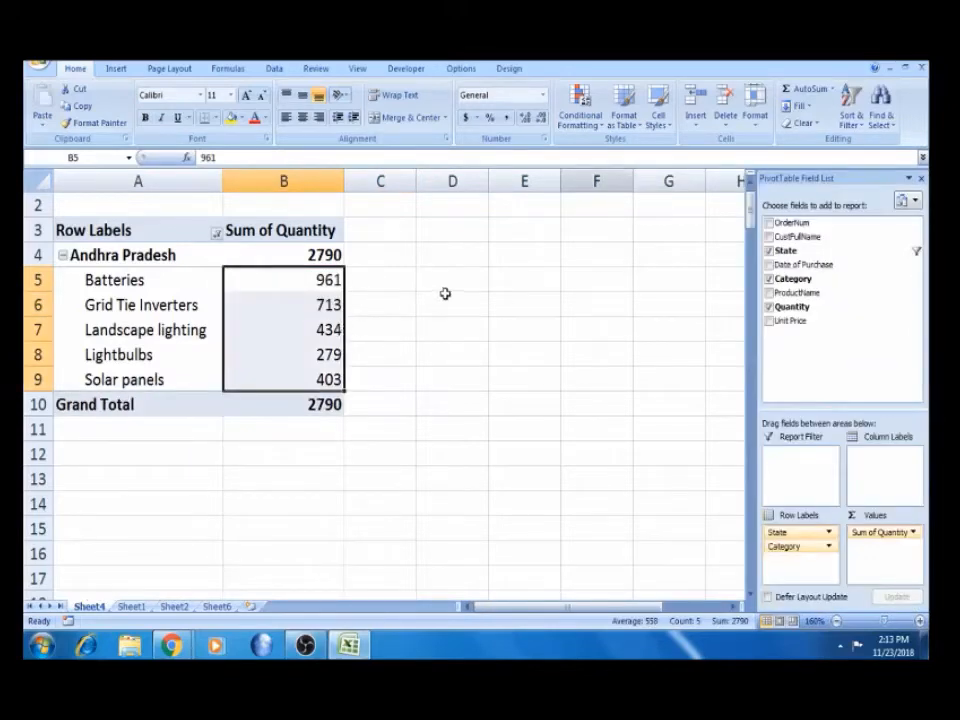
Start a Greater Than conditional formatting rule with threshold 800 on the Andhra Pradesh category quantities in B5:B9
{"action": "left_click", "coordinate": [605, 125]}
{"action": "mouse_move", "coordinate": [640, 150]}
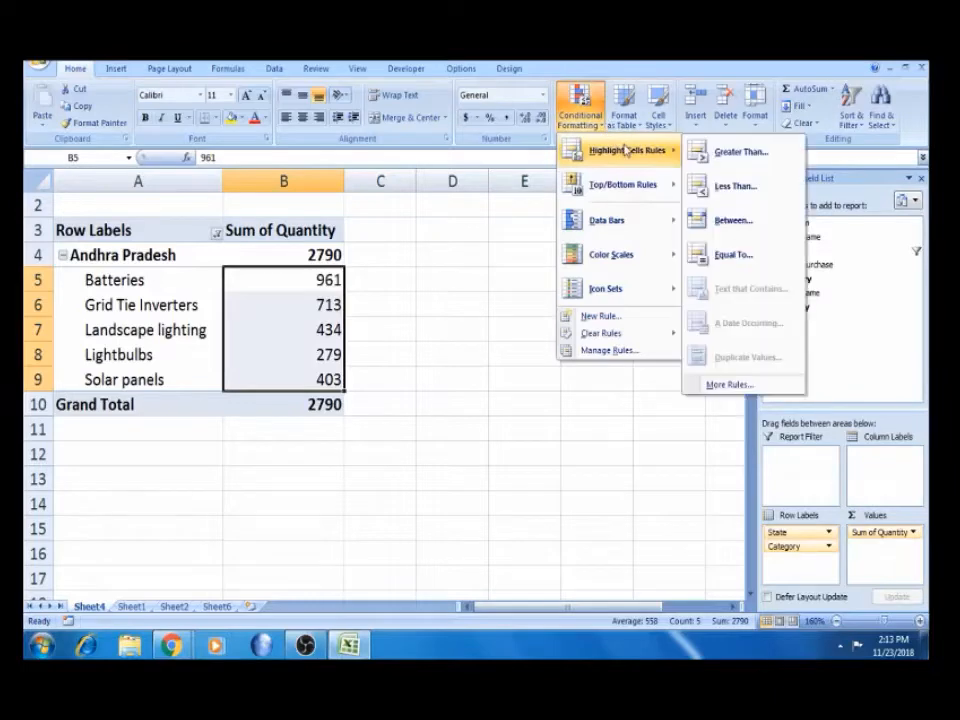
{"action": "left_click", "coordinate": [707, 153]}
{"action": "key", "text": "BackSpace"}
{"action": "type", "text": "800"}
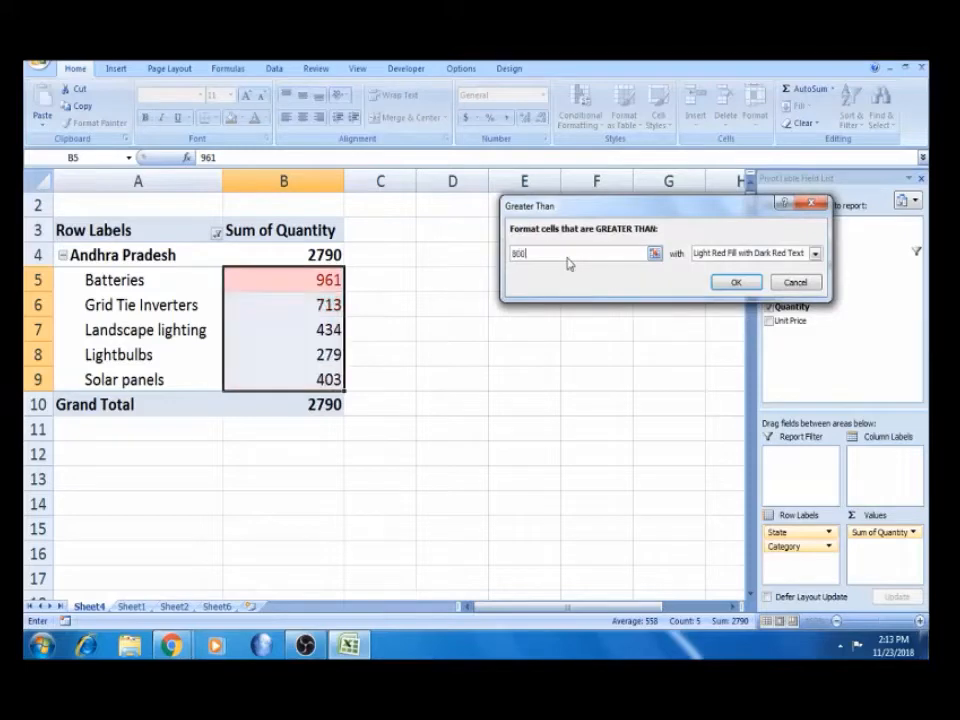
Choose a custom format with a dark green background fill for the greater-than-800 rule
{"action": "left_click", "coordinate": [813, 256]}
{"action": "left_click", "coordinate": [735, 328]}
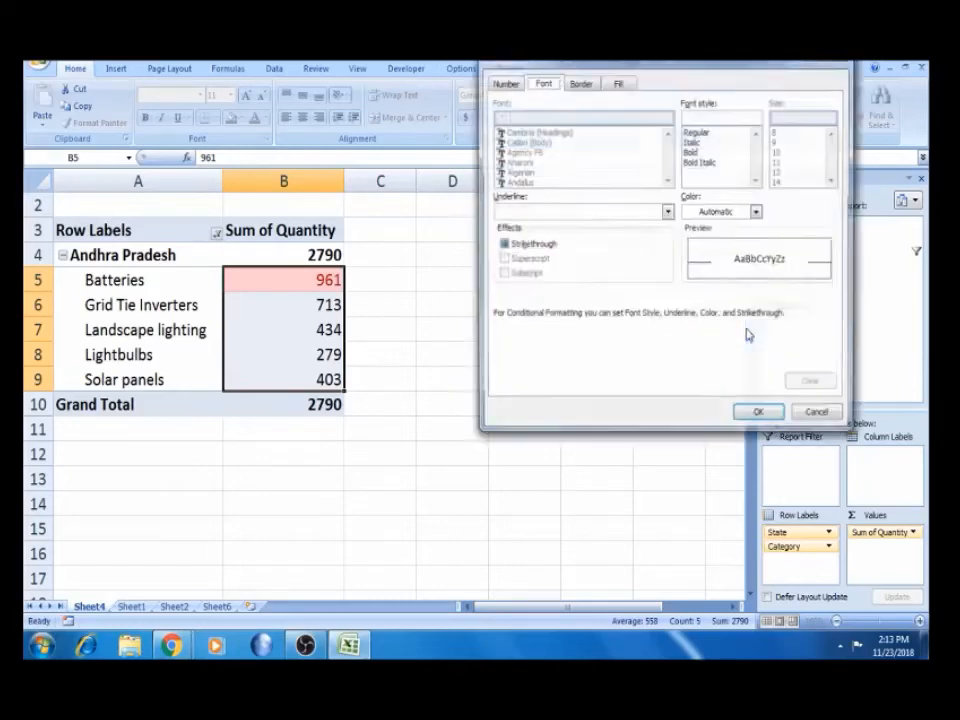
{"action": "left_click", "coordinate": [626, 86]}
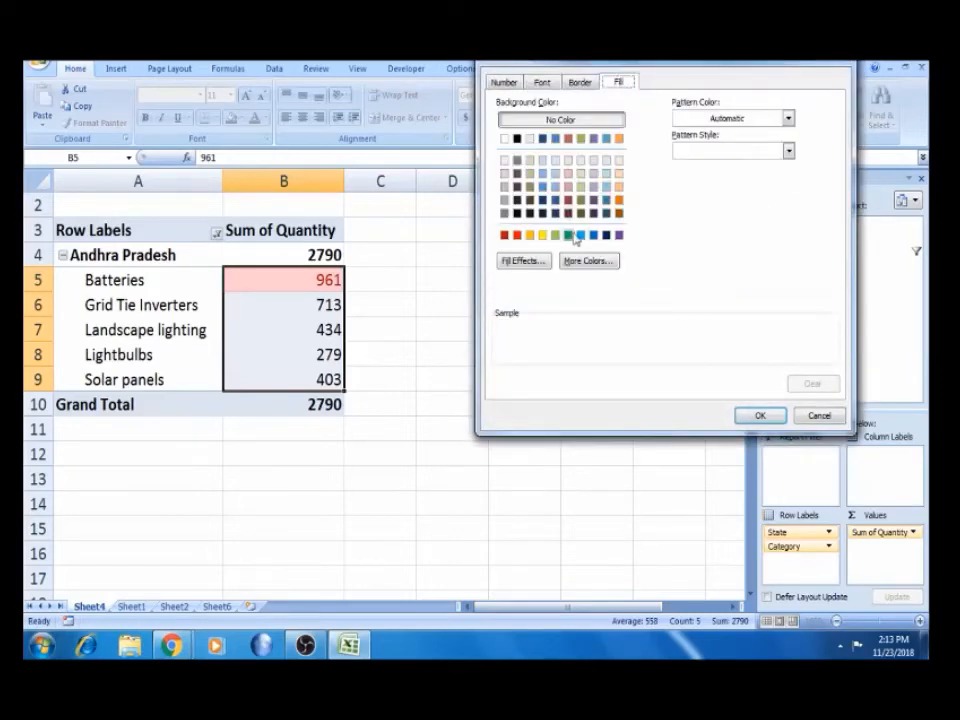
{"action": "left_click", "coordinate": [569, 235]}
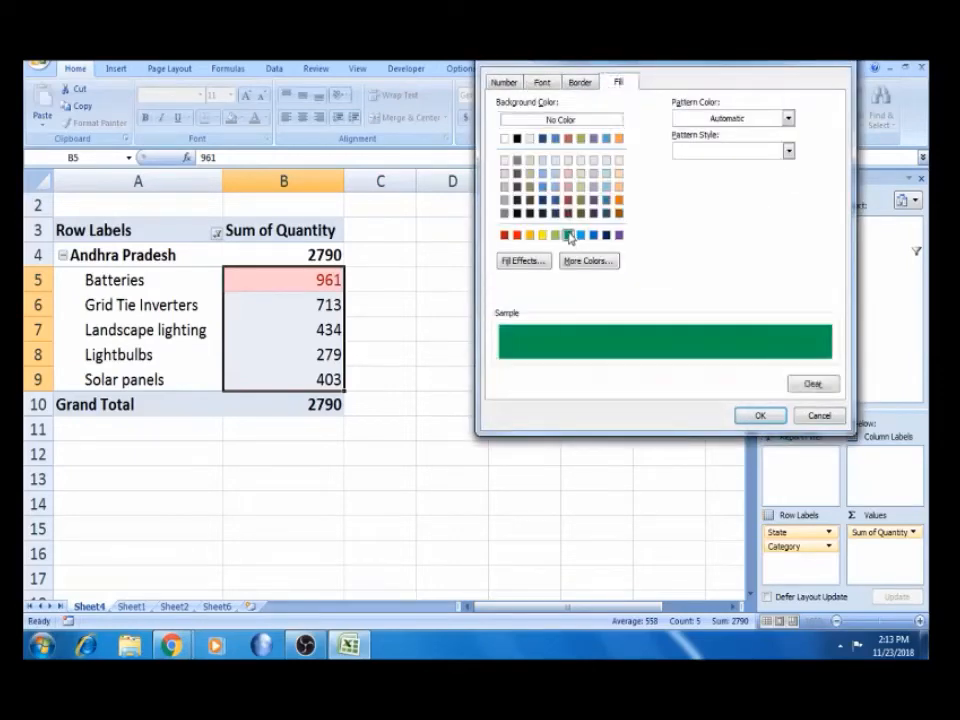
Set the font style of the rule's custom format to Bold Italic and apply the greater-than-800 rule
{"action": "left_click", "coordinate": [543, 83]}
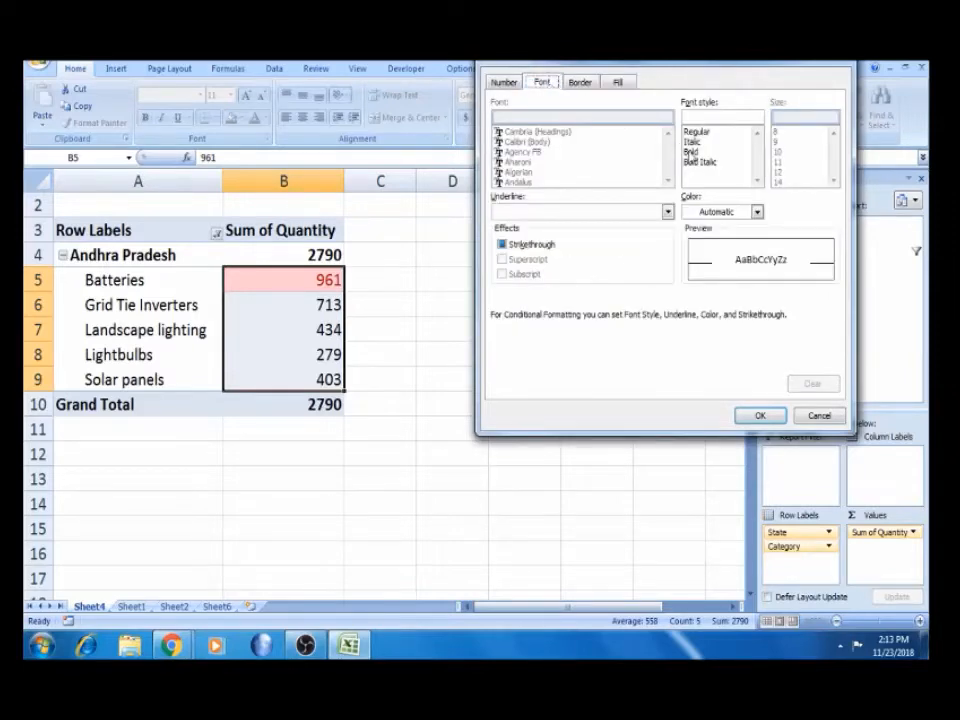
{"action": "left_click", "coordinate": [698, 161]}
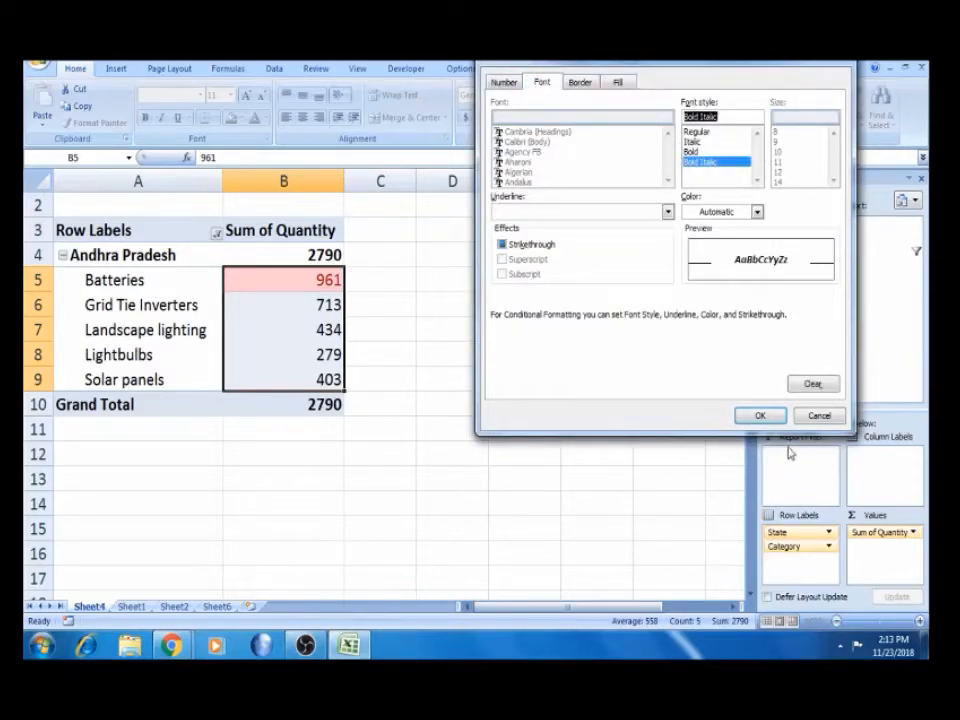
{"action": "left_click", "coordinate": [761, 415]}
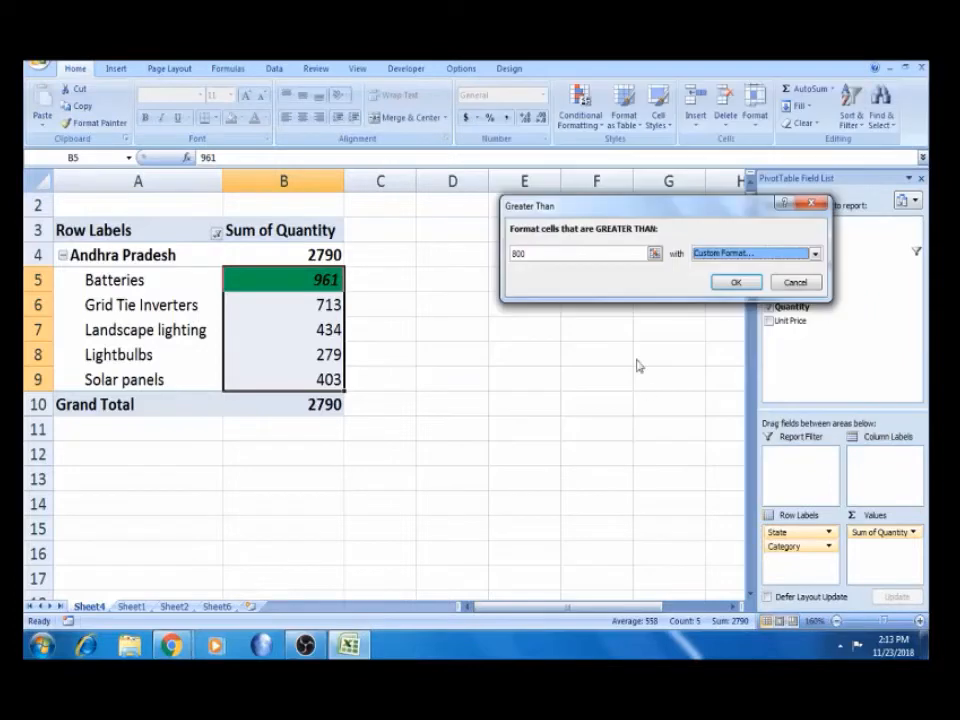
{"action": "left_click", "coordinate": [735, 282]}
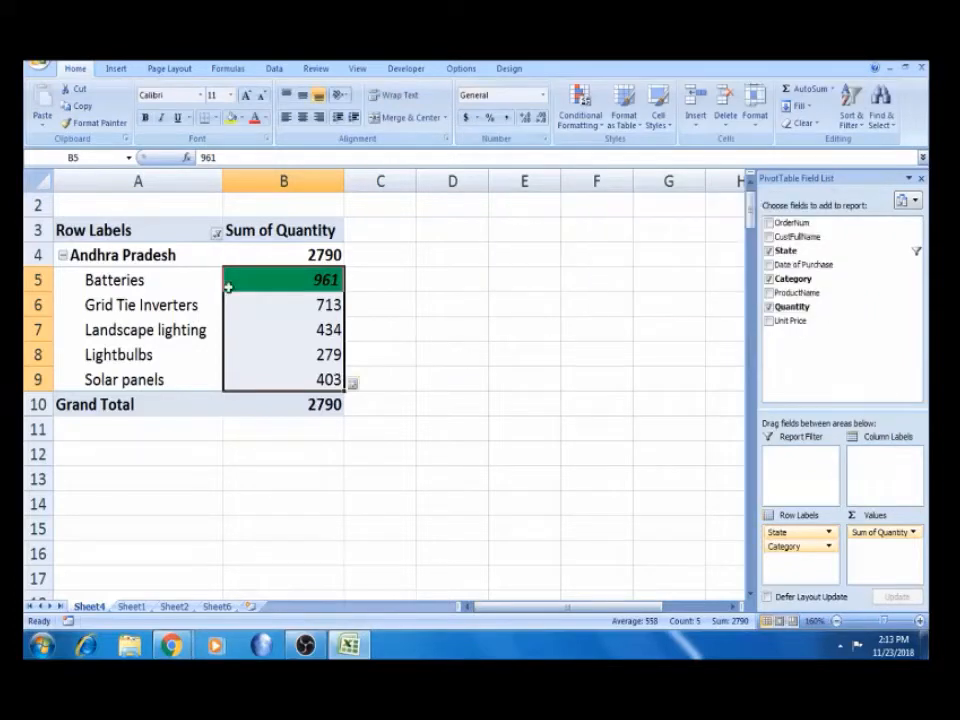
Try the rule on all cells showing "Sum of Quantity" values and settle on those showing "Sum of Quantity" values for "Category"
{"action": "left_click", "coordinate": [356, 391]}
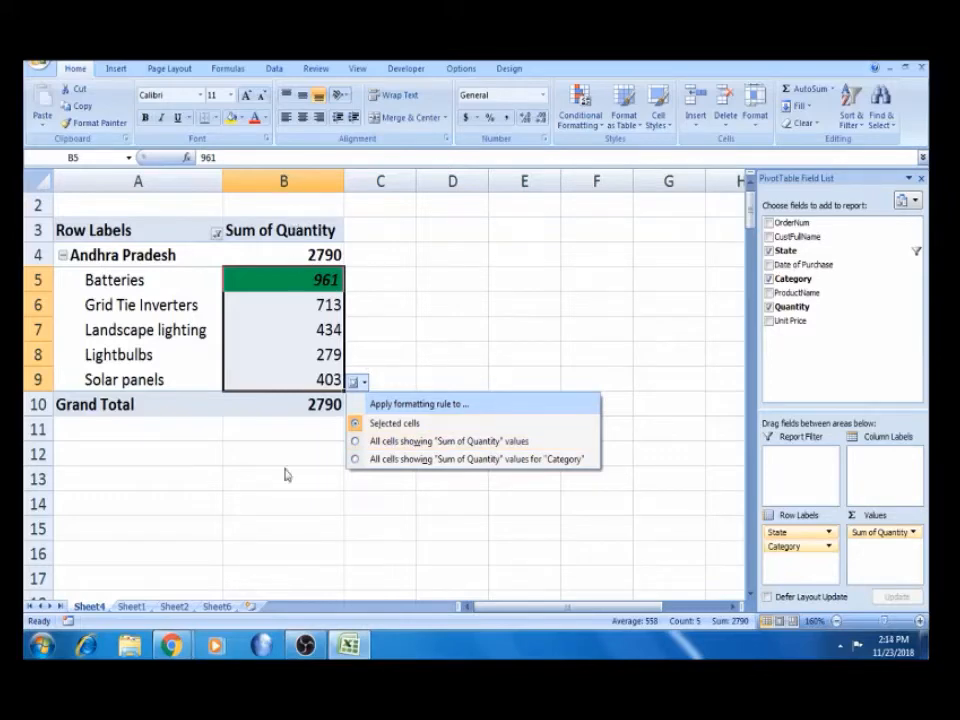
{"action": "left_click", "coordinate": [414, 441]}
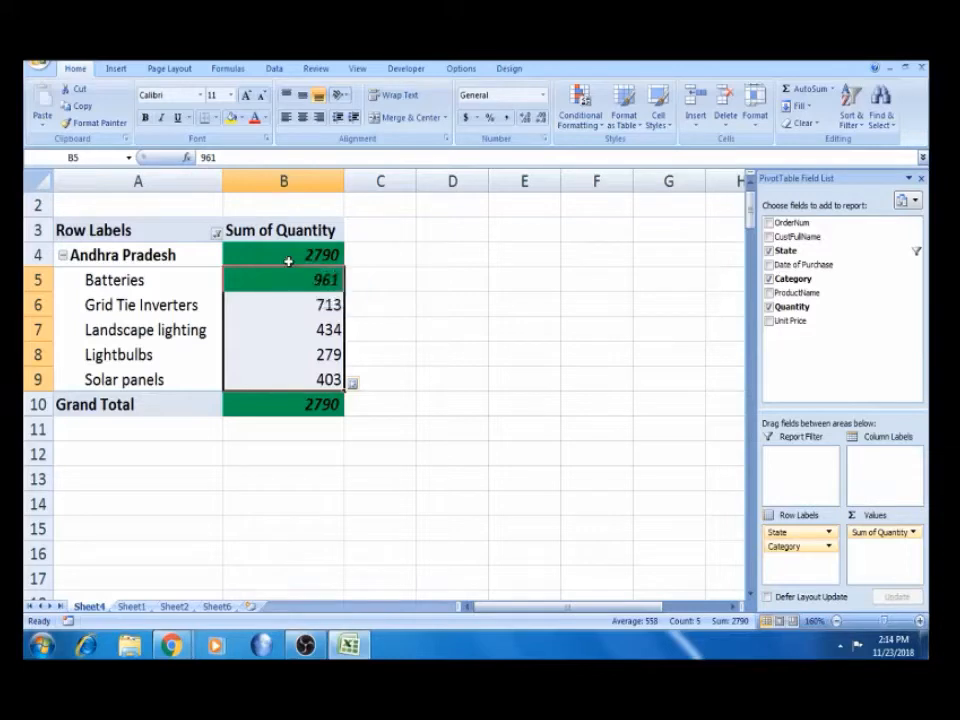
{"action": "left_click", "coordinate": [354, 384]}
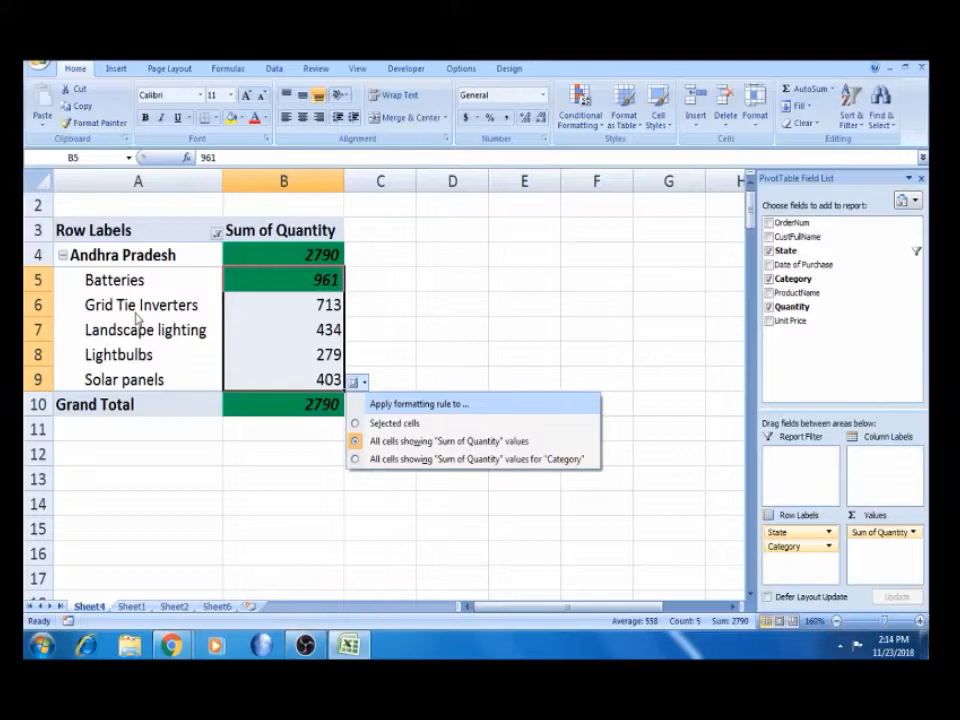
{"action": "left_click", "coordinate": [395, 461]}
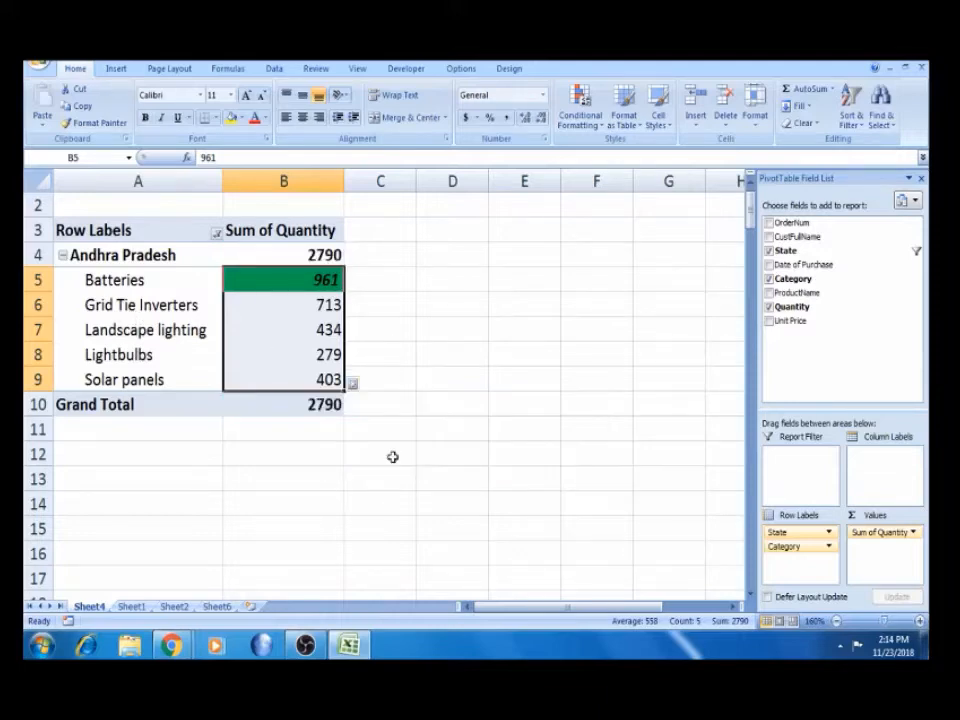
{"action": "left_click", "coordinate": [296, 404]}
{"action": "left_click", "coordinate": [319, 253]}
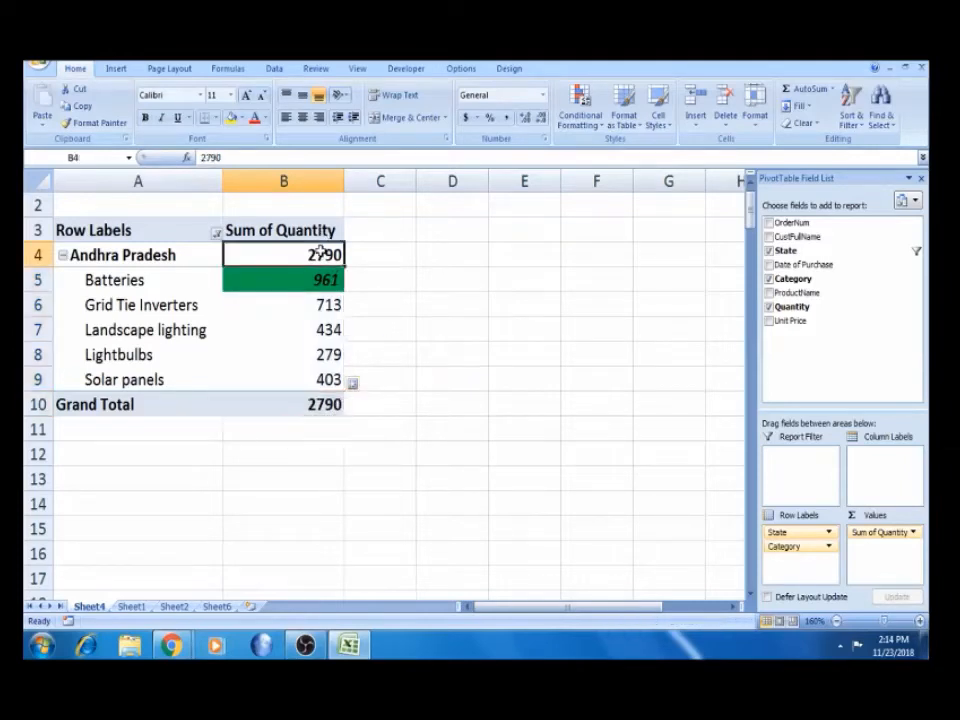
Remove the Andhra Pradesh restriction by selecting all states in the row label filter
{"action": "left_click", "coordinate": [216, 232]}
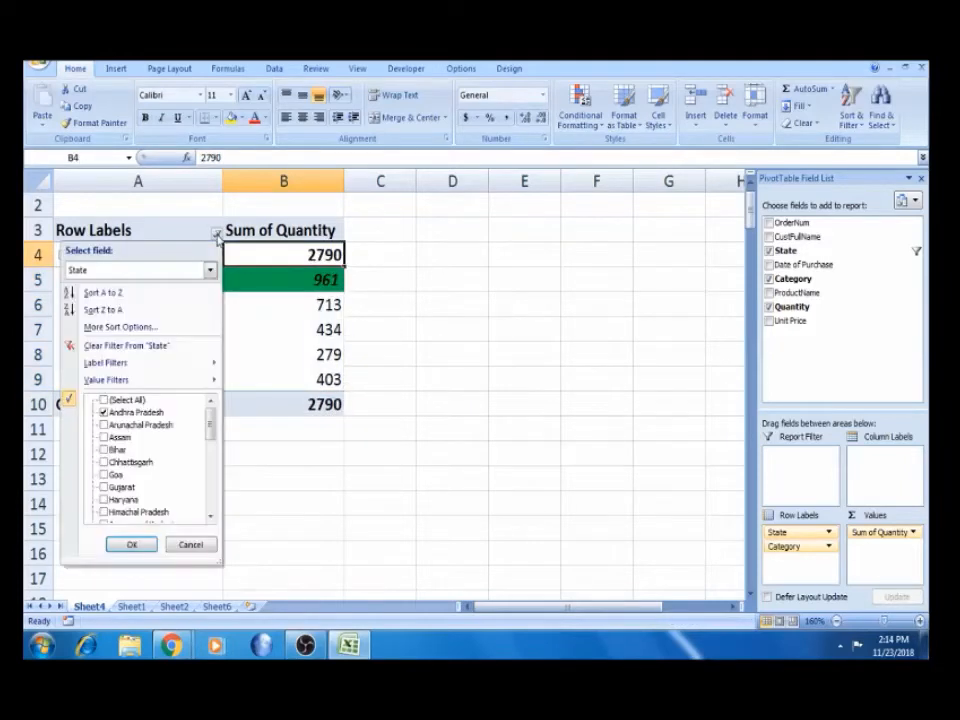
{"action": "left_click", "coordinate": [108, 400]}
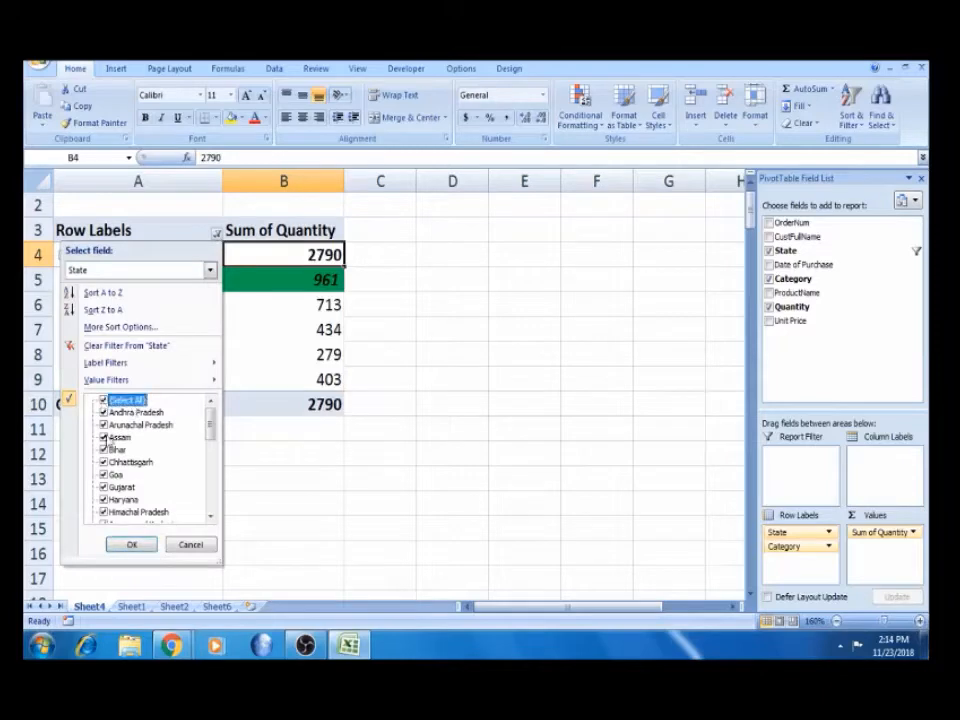
{"action": "left_click", "coordinate": [131, 545]}
Review the category quantities from Arunachal Pradesh to Gujarat to check where the greater-than-800 formatting applies
{"action": "left_click", "coordinate": [257, 502]}
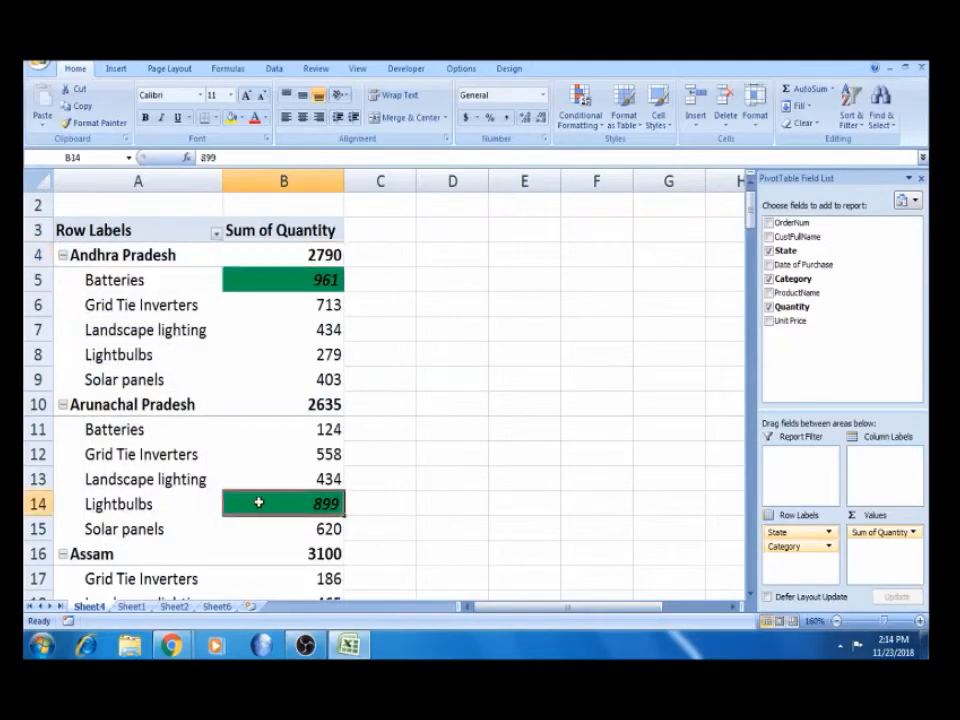
{"action": "key", "text": "Down"}
{"action": "key", "text": "Down"}
{"action": "key", "text": "Down"}
{"action": "key", "text": "Down"}
{"action": "key", "text": "Down"}
{"action": "key", "text": "Down"}
{"action": "key", "text": "Down"}
{"action": "key", "text": "Down"}
{"action": "key", "text": "Down"}
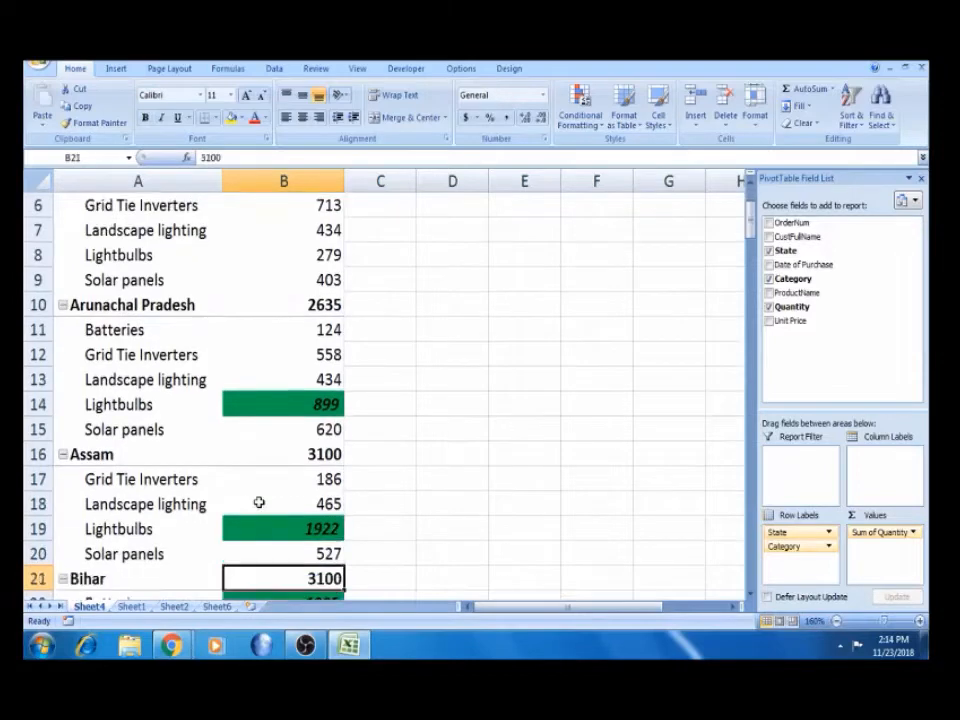
{"action": "key", "text": "Down"}
{"action": "key", "text": "Down"}
{"action": "key", "text": "Down"}
{"action": "key", "text": "Down"}
{"action": "key", "text": "Down"}
{"action": "key", "text": "Down"}
{"action": "key", "text": "Down"}
{"action": "key", "text": "Down"}
{"action": "key", "text": "Down"}
{"action": "key", "text": "Down"}
{"action": "key", "text": "Down"}
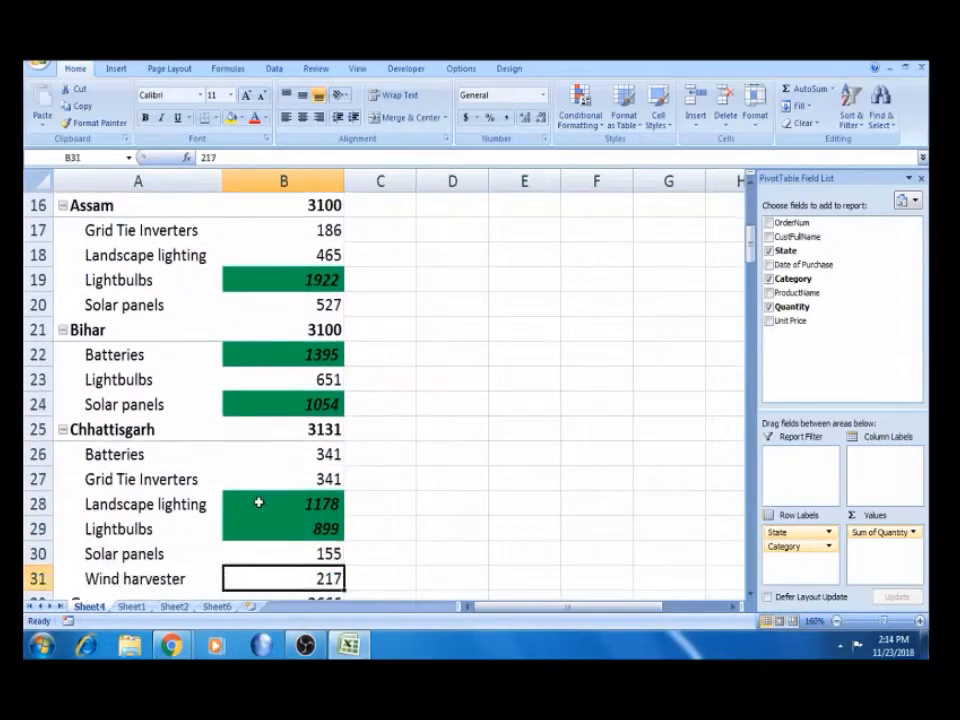
{"action": "key", "text": "Down"}
{"action": "key", "text": "Down"}
{"action": "key", "text": "Down"}
{"action": "key", "text": "Down"}
{"action": "key", "text": "Down"}
{"action": "key", "text": "Down"}
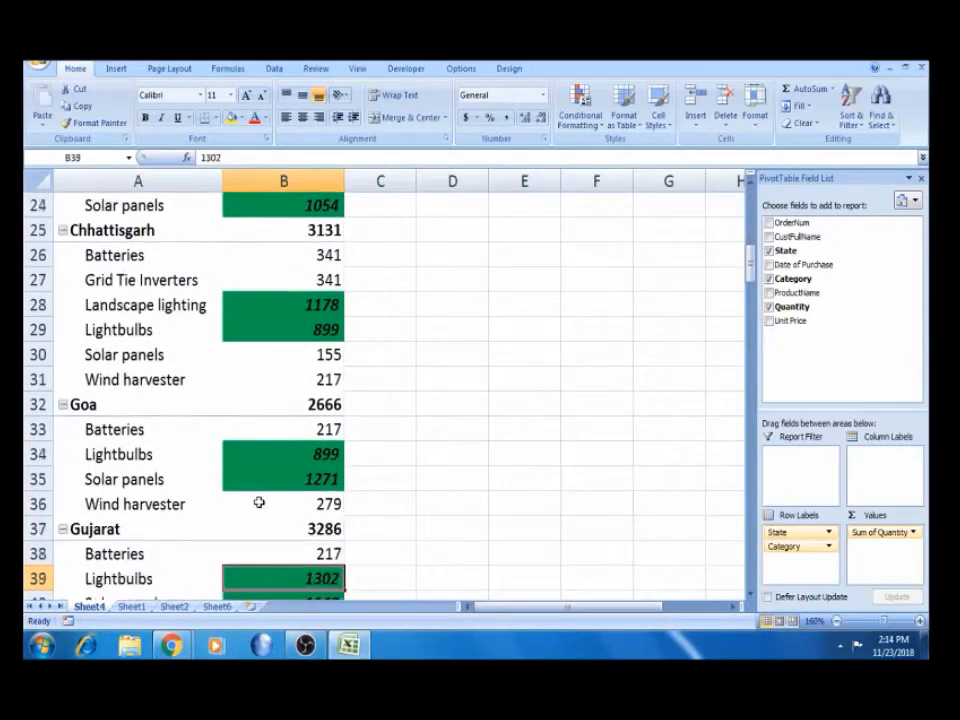
{"action": "key", "text": "Up"}
{"action": "key", "text": "Up"}
{"action": "key", "text": "Up"}
{"action": "key", "text": "Up"}
{"action": "key", "text": "Up"}
{"action": "key", "text": "Up"}
{"action": "key", "text": "Up"}
{"action": "key", "text": "Up"}
{"action": "key", "text": "Up"}
{"action": "key", "text": "Up"}
{"action": "key", "text": "Up"}
{"action": "key", "text": "Up"}
{"action": "key", "text": "Up"}
{"action": "key", "text": "Up"}
{"action": "key", "text": "Up"}
{"action": "key", "text": "Up"}
{"action": "key", "text": "Up"}
{"action": "key", "text": "Up"}
{"action": "key", "text": "Up"}
{"action": "key", "text": "Up"}
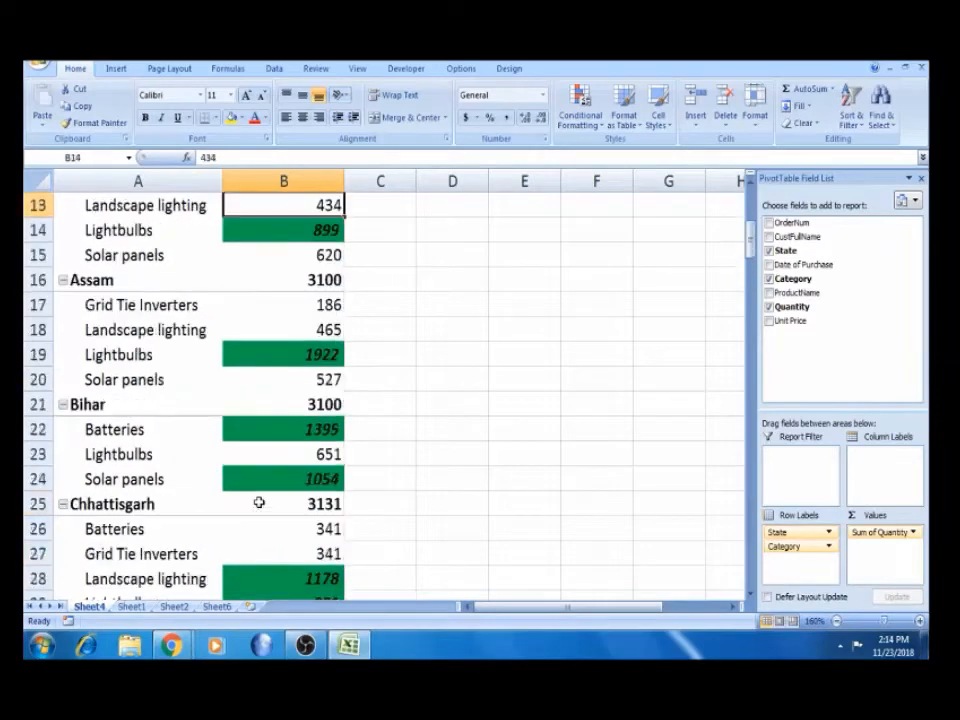
{"action": "left_click", "coordinate": [334, 254]}
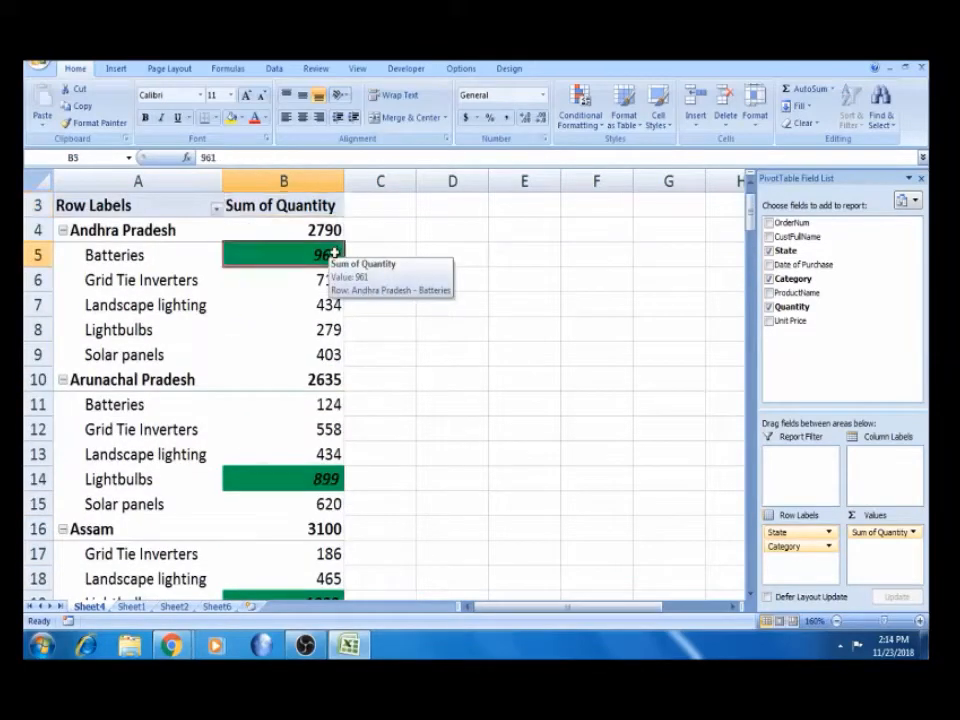
{"action": "left_click", "coordinate": [580, 112]}
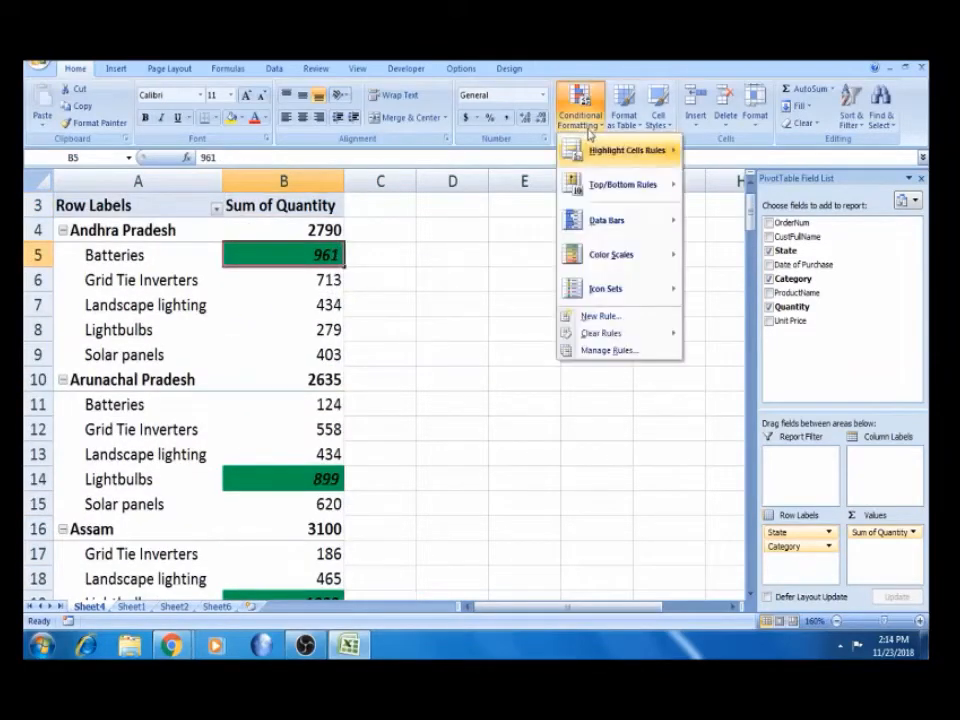
{"action": "mouse_move", "coordinate": [641, 158]}
{"action": "left_click", "coordinate": [731, 152]}
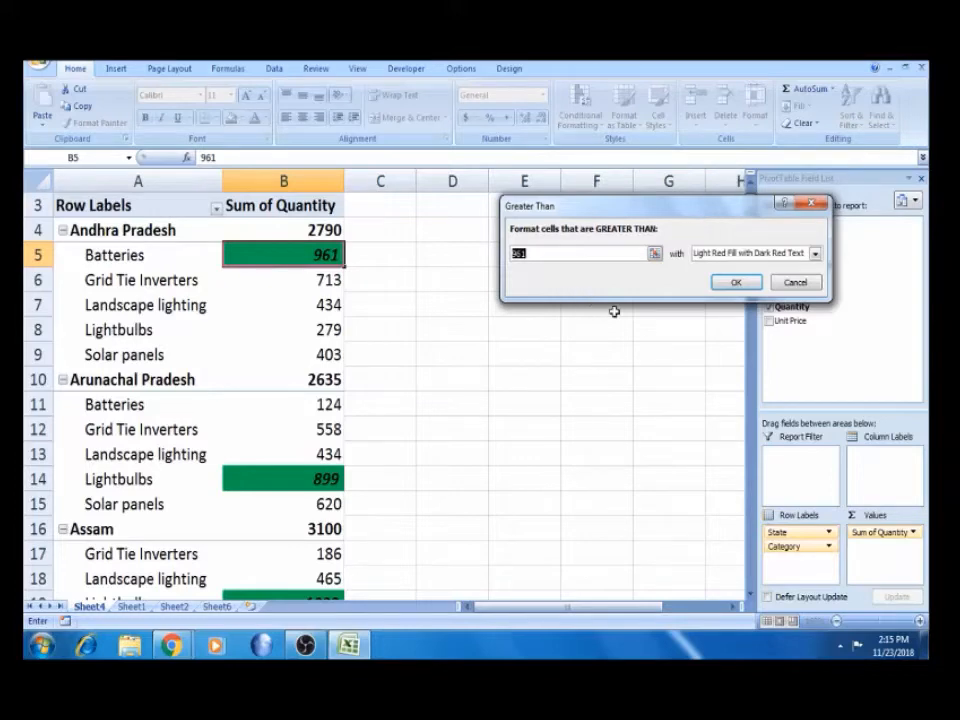
{"action": "key", "text": "Return"}
{"action": "left_click", "coordinate": [313, 345]}
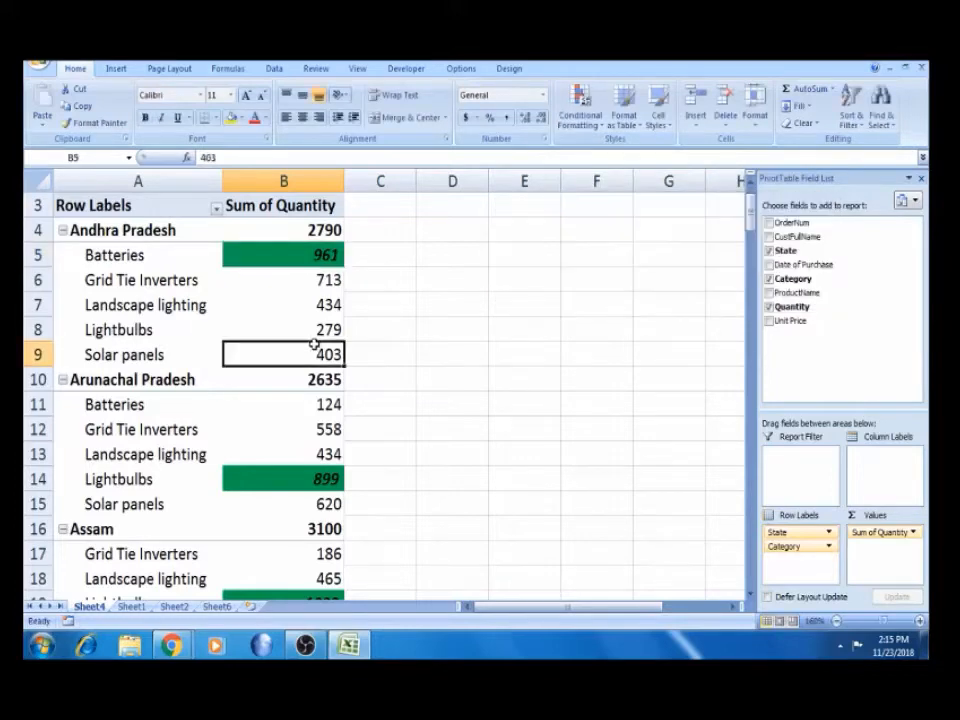
{"action": "left_click", "coordinate": [315, 255]}
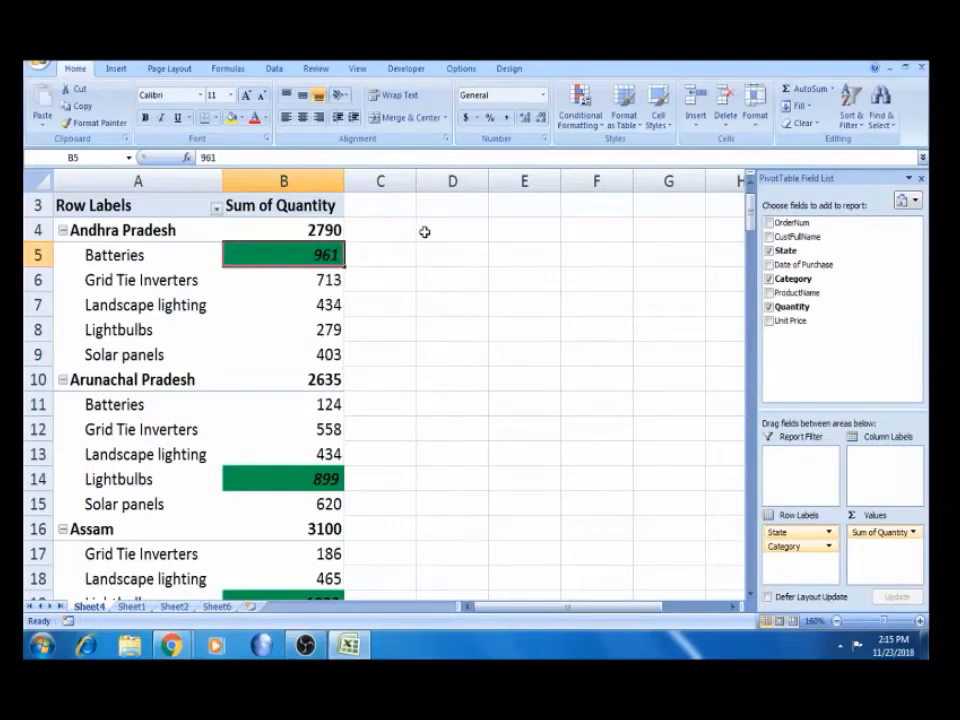
{"action": "left_click", "coordinate": [596, 126]}
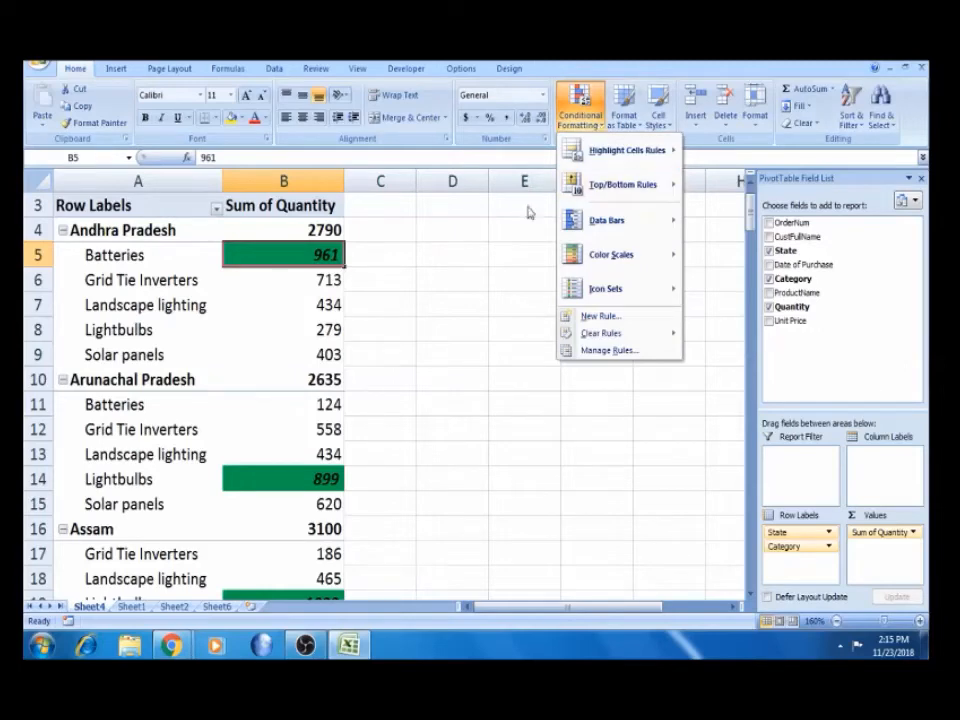
{"action": "mouse_move", "coordinate": [659, 153]}
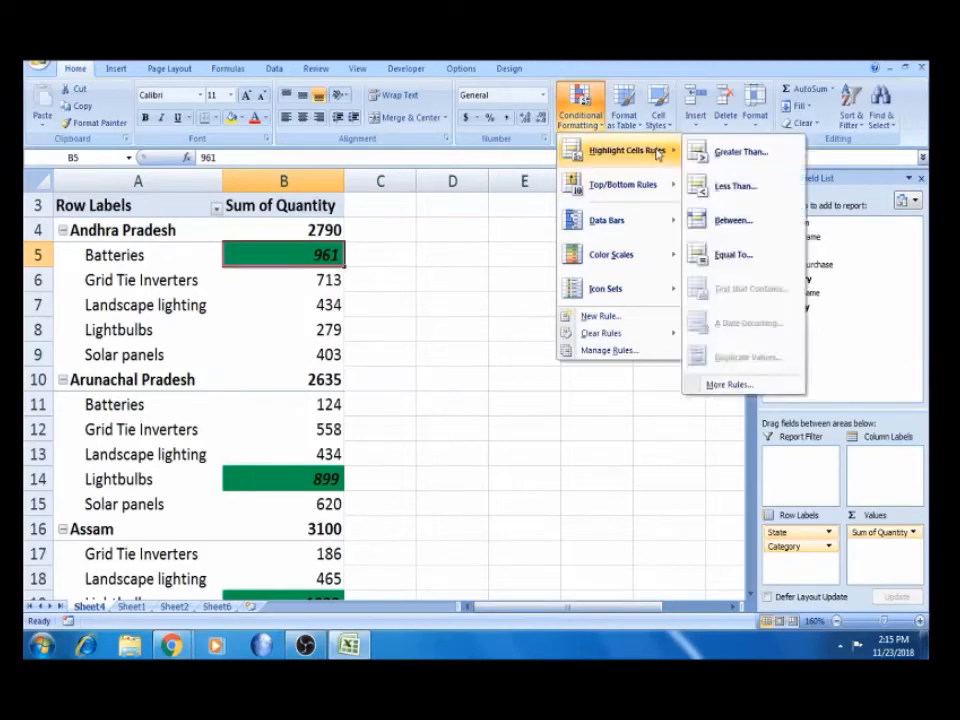
{"action": "left_click", "coordinate": [386, 264]}
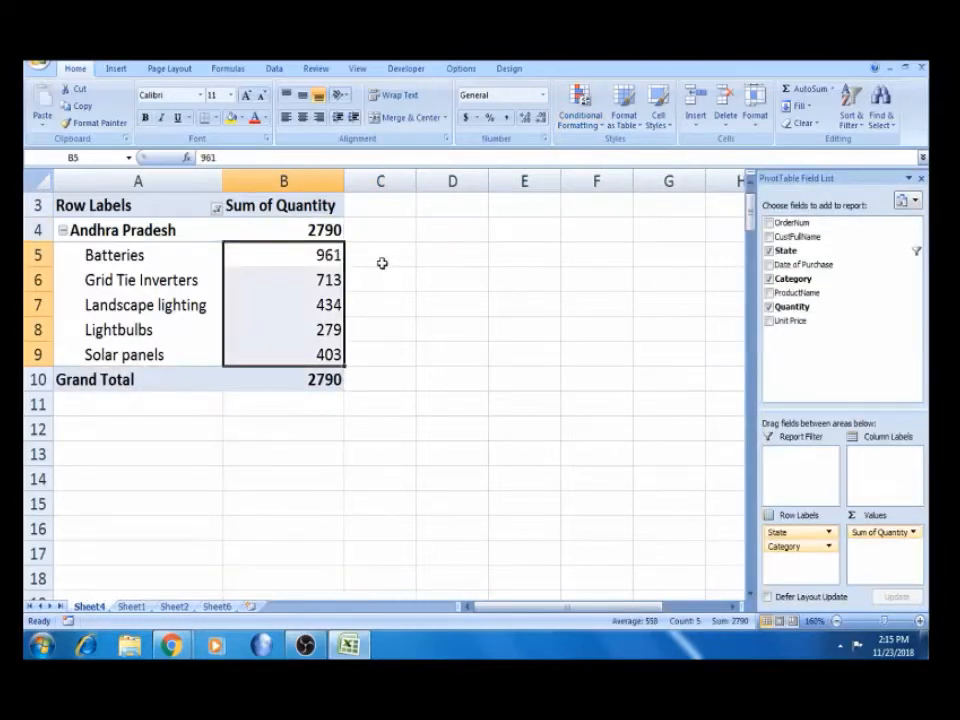
Start a Top 10 Items rule on the Andhra Pradesh category quantities and set the rank to 20
{"action": "left_click", "coordinate": [603, 125]}
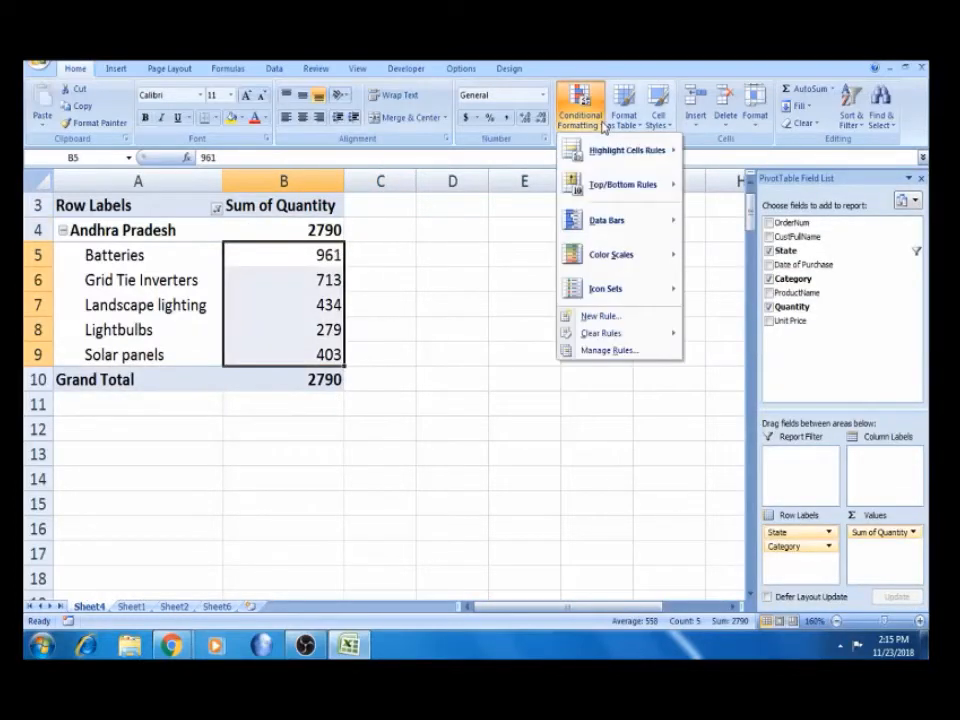
{"action": "mouse_move", "coordinate": [626, 193]}
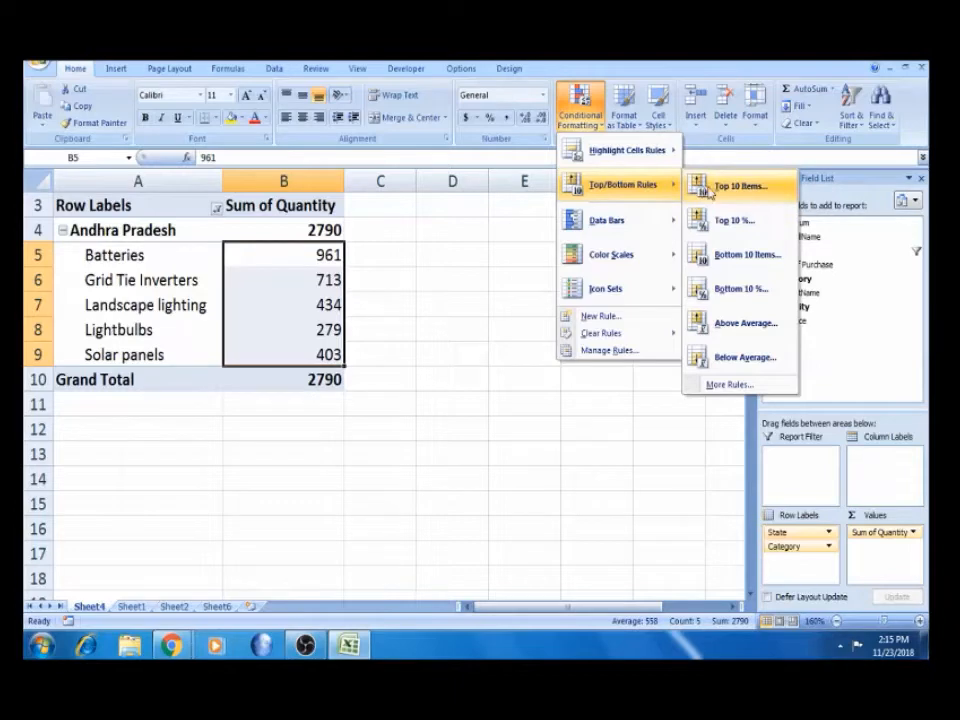
{"action": "left_click", "coordinate": [738, 186]}
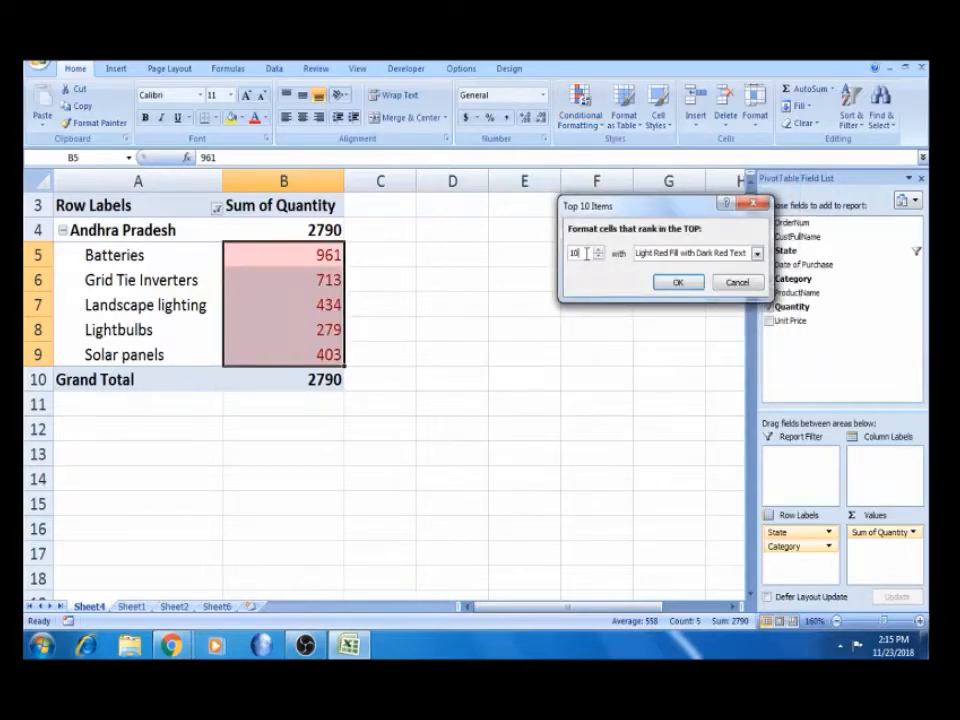
{"action": "type", "text": "1"}
{"action": "type", "text": "20"}
Give the top-20 rule a custom green fill and apply it to all cells showing "Sum of Quantity" values for "Category"
{"action": "left_click", "coordinate": [757, 253]}
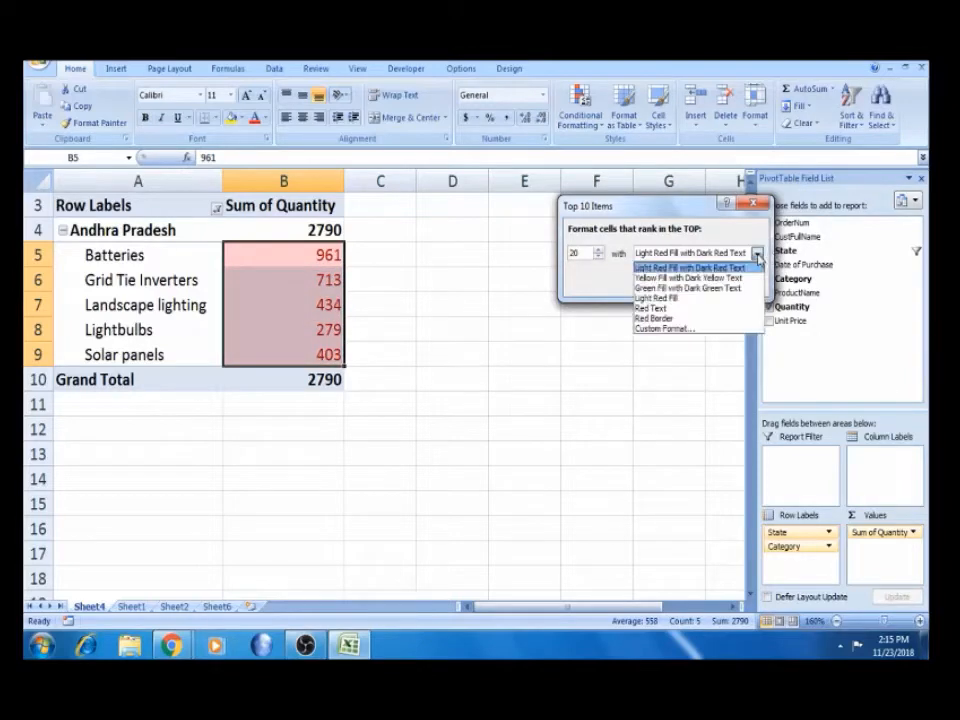
{"action": "left_click", "coordinate": [709, 328]}
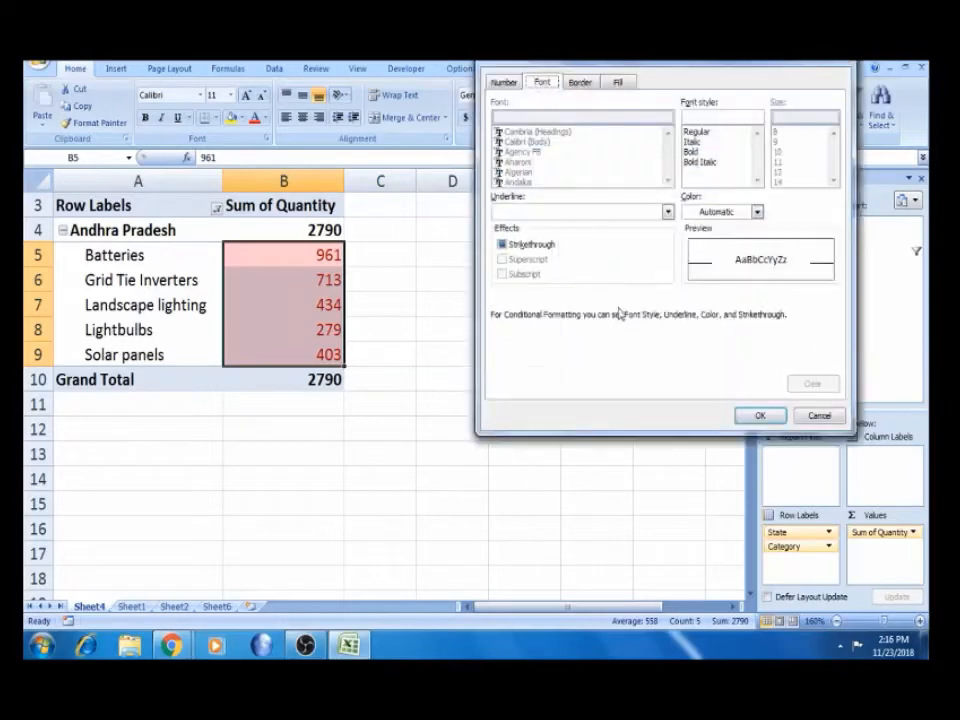
{"action": "left_click", "coordinate": [618, 82]}
{"action": "left_click", "coordinate": [567, 235]}
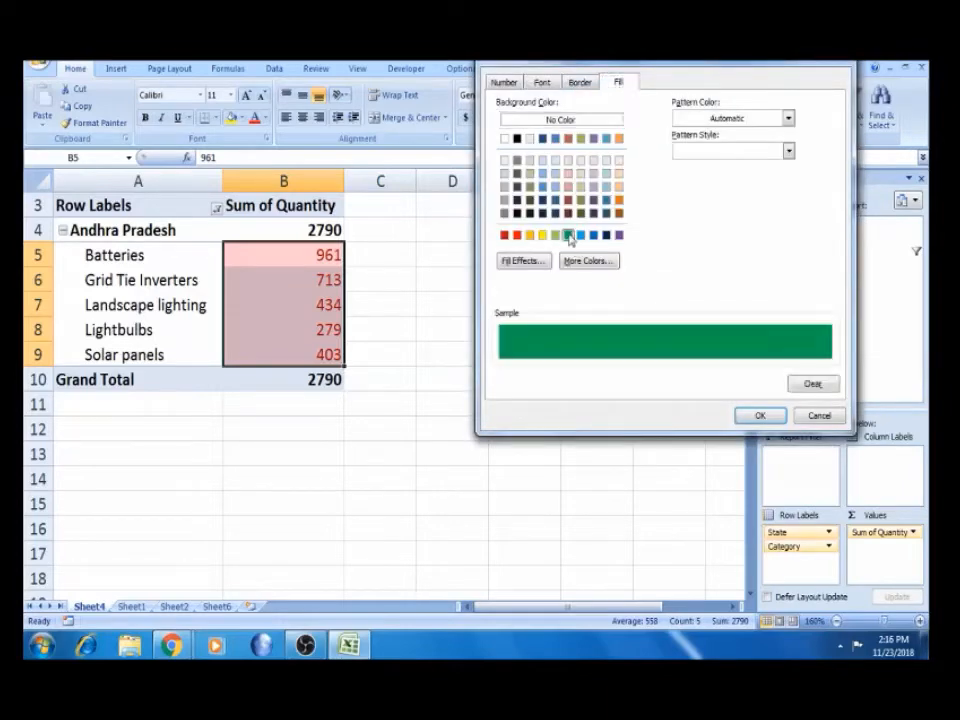
{"action": "left_click", "coordinate": [750, 418]}
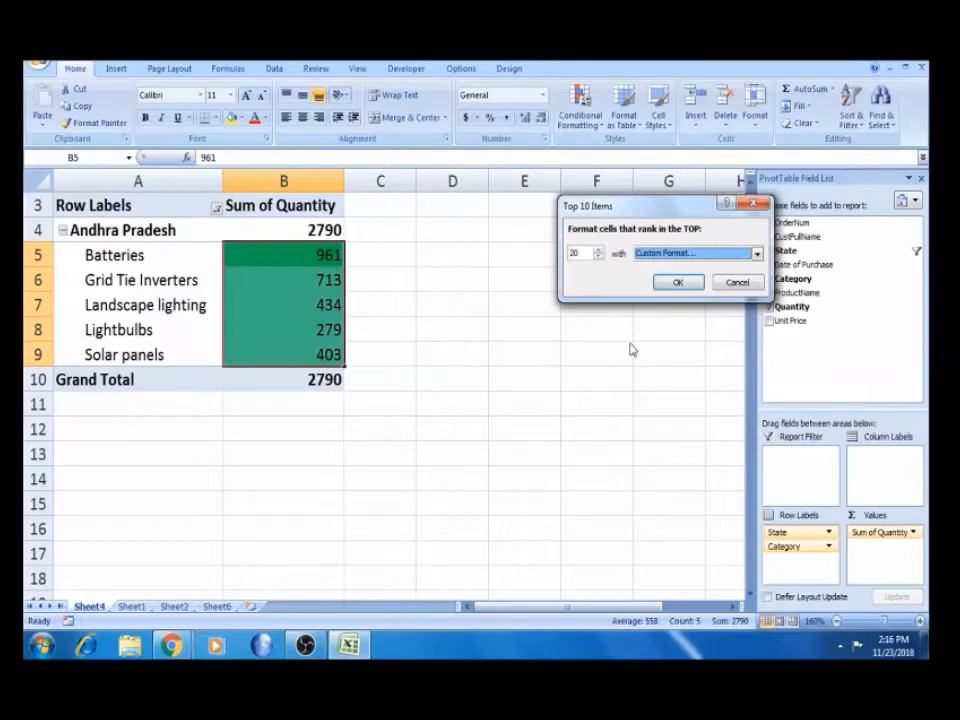
{"action": "left_click", "coordinate": [674, 284]}
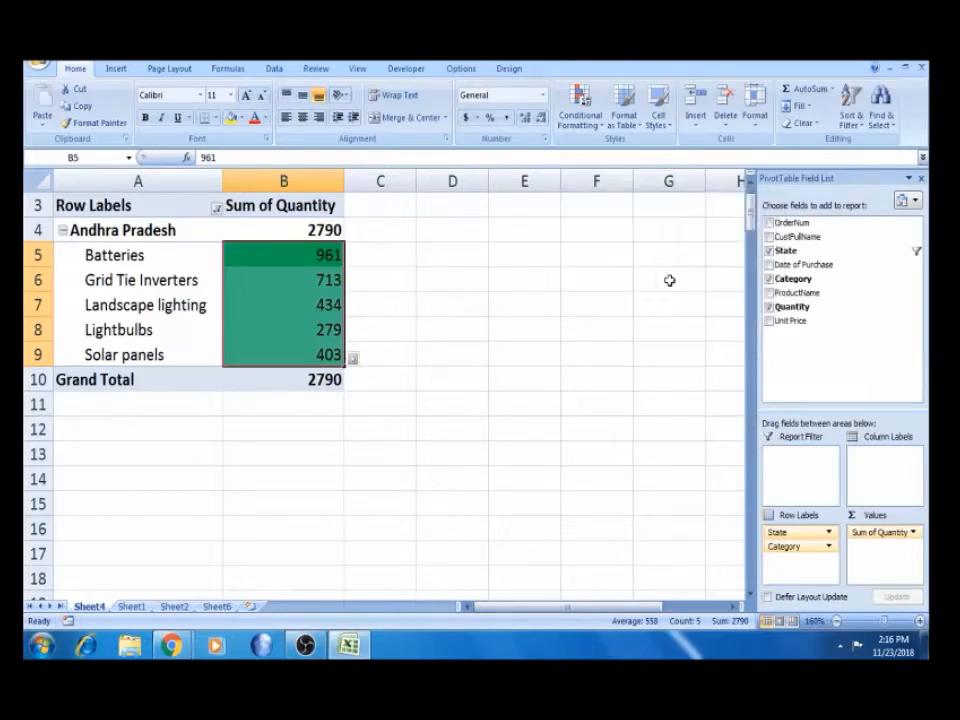
{"action": "left_click", "coordinate": [358, 359]}
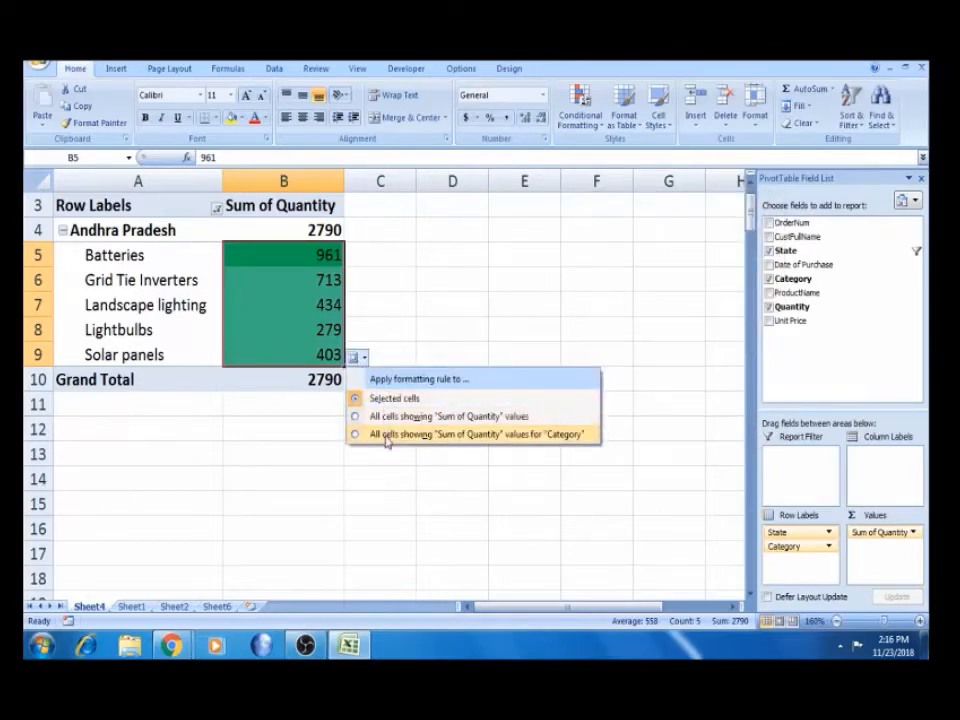
{"action": "left_click", "coordinate": [386, 437]}
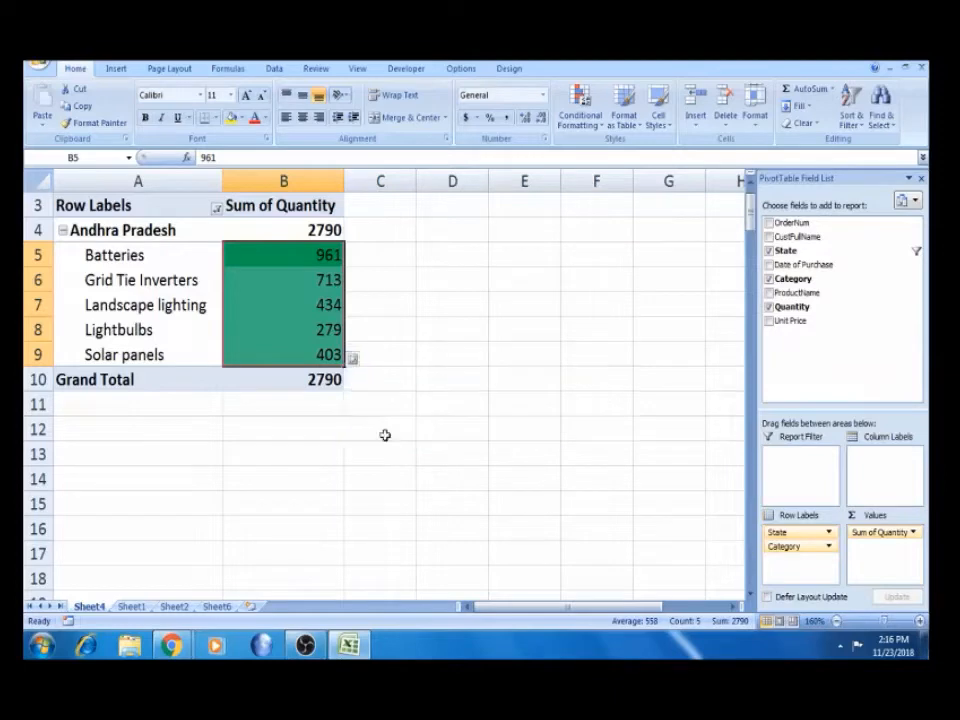
Show every state in the pivot table by selecting all states in the row label filter
{"action": "left_click", "coordinate": [167, 280]}
{"action": "left_click", "coordinate": [176, 215]}
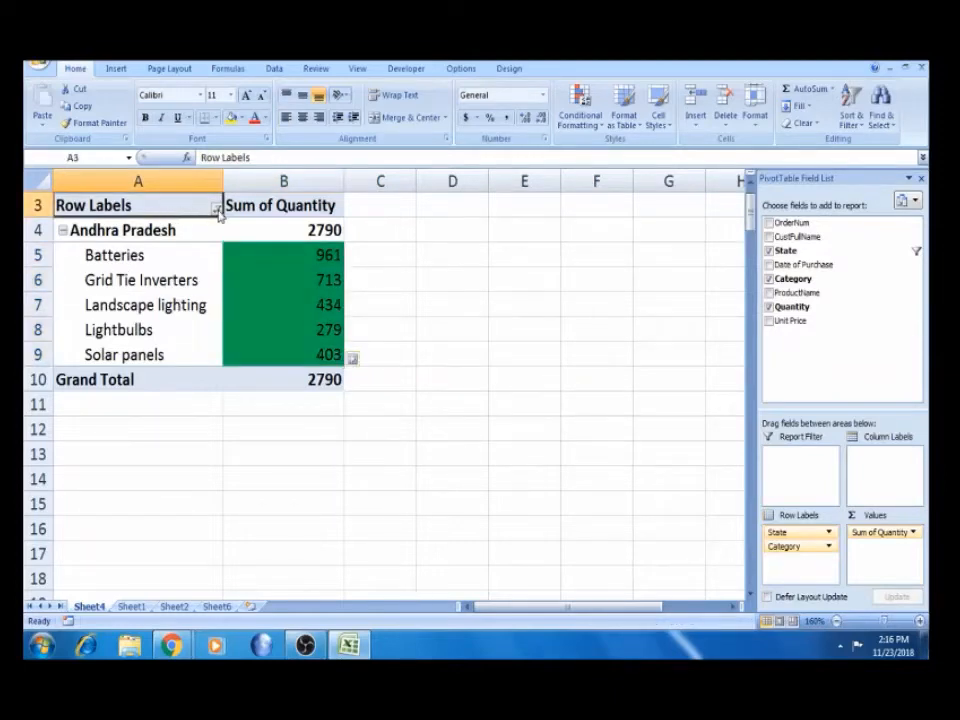
{"action": "left_click", "coordinate": [216, 208]}
{"action": "left_click", "coordinate": [104, 375]}
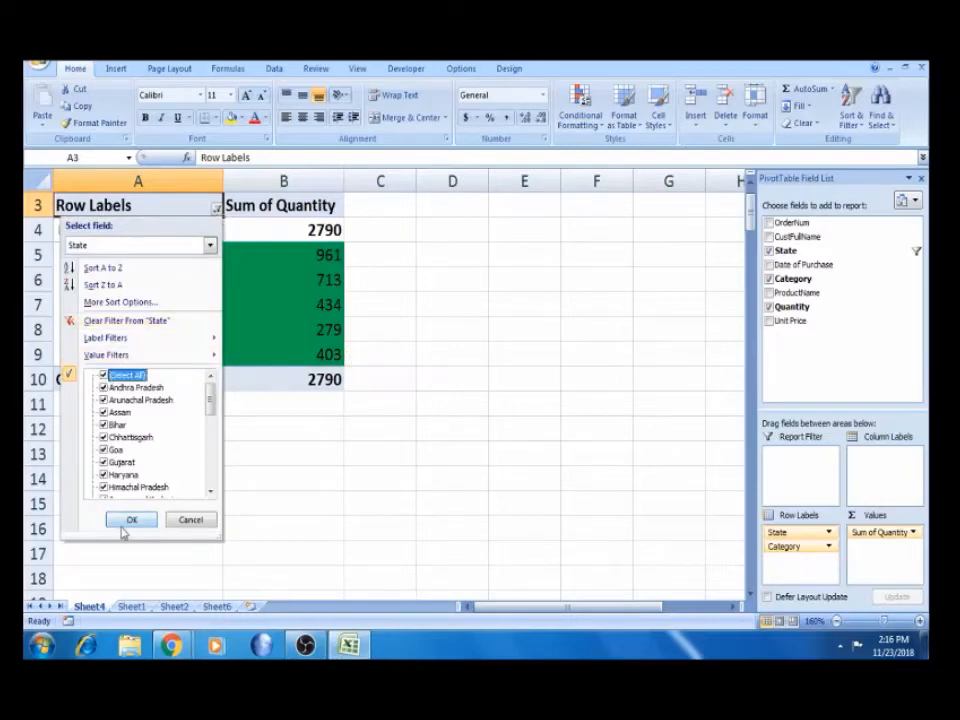
{"action": "left_click", "coordinate": [130, 520]}
Review the category quantities from Andhra Pradesh through Punjab to check where the top-20 formatting applies
{"action": "left_click", "coordinate": [300, 381]}
{"action": "key", "text": "Down"}
{"action": "key", "text": "Down"}
{"action": "key", "text": "Down"}
{"action": "key", "text": "Down"}
{"action": "key", "text": "Down"}
{"action": "key", "text": "Down"}
{"action": "key", "text": "Down"}
{"action": "key", "text": "Down"}
{"action": "key", "text": "Down"}
{"action": "key", "text": "Down"}
{"action": "key", "text": "Down"}
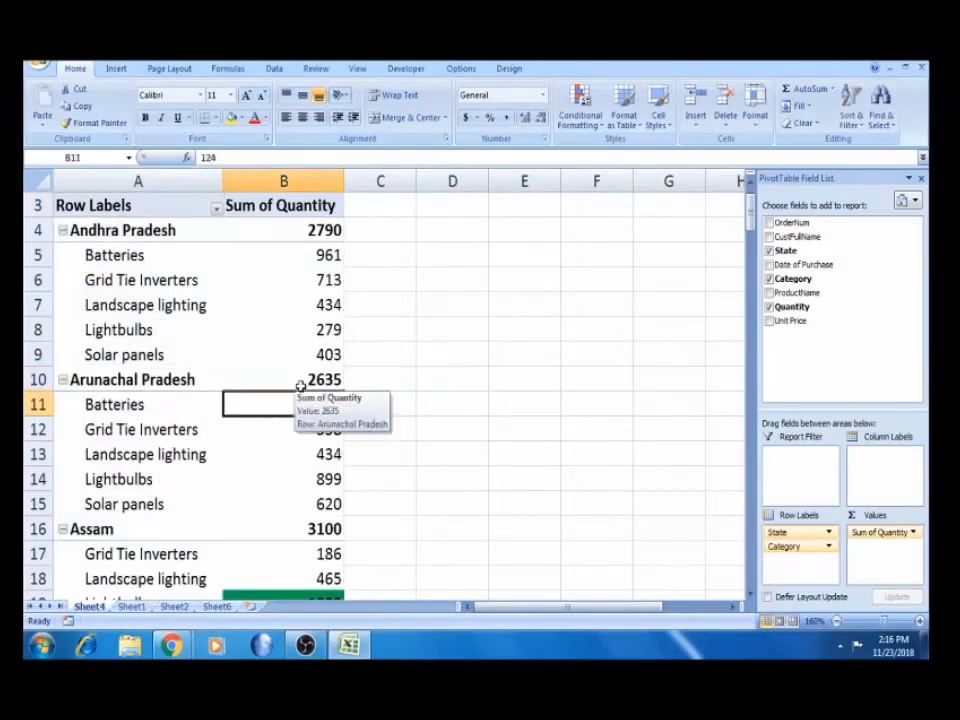
{"action": "key", "text": "Down"}
{"action": "key", "text": "Down"}
{"action": "key", "text": "Down"}
{"action": "key", "text": "Down"}
{"action": "key", "text": "Down"}
{"action": "key", "text": "Down"}
{"action": "key", "text": "Down"}
{"action": "key", "text": "Down"}
{"action": "key", "text": "Down"}
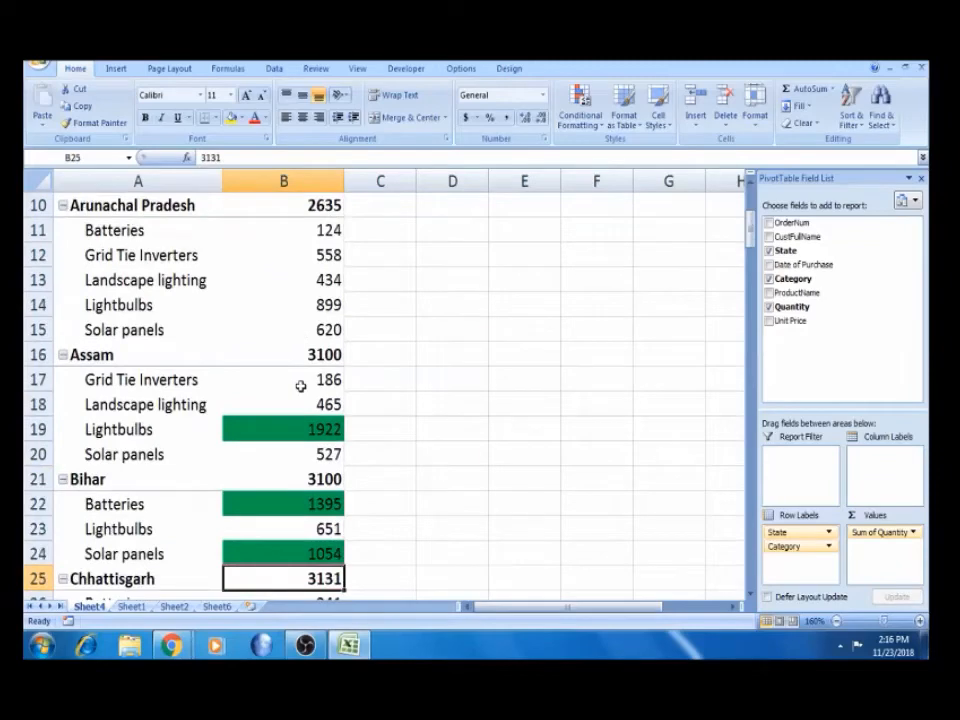
{"action": "key", "text": "Down"}
{"action": "key", "text": "Down"}
{"action": "key", "text": "Down"}
{"action": "key", "text": "Down"}
{"action": "key", "text": "Down"}
{"action": "key", "text": "Down"}
{"action": "key", "text": "Down"}
{"action": "key", "text": "Down"}
{"action": "key", "text": "Down"}
{"action": "key", "text": "Down"}
{"action": "key", "text": "Down"}
{"action": "key", "text": "Down"}
{"action": "key", "text": "Down"}
{"action": "key", "text": "Down"}
{"action": "key", "text": "Down"}
{"action": "key", "text": "Down"}
{"action": "key", "text": "Down"}
{"action": "key", "text": "Down"}
{"action": "key", "text": "Down"}
{"action": "key", "text": "Down"}
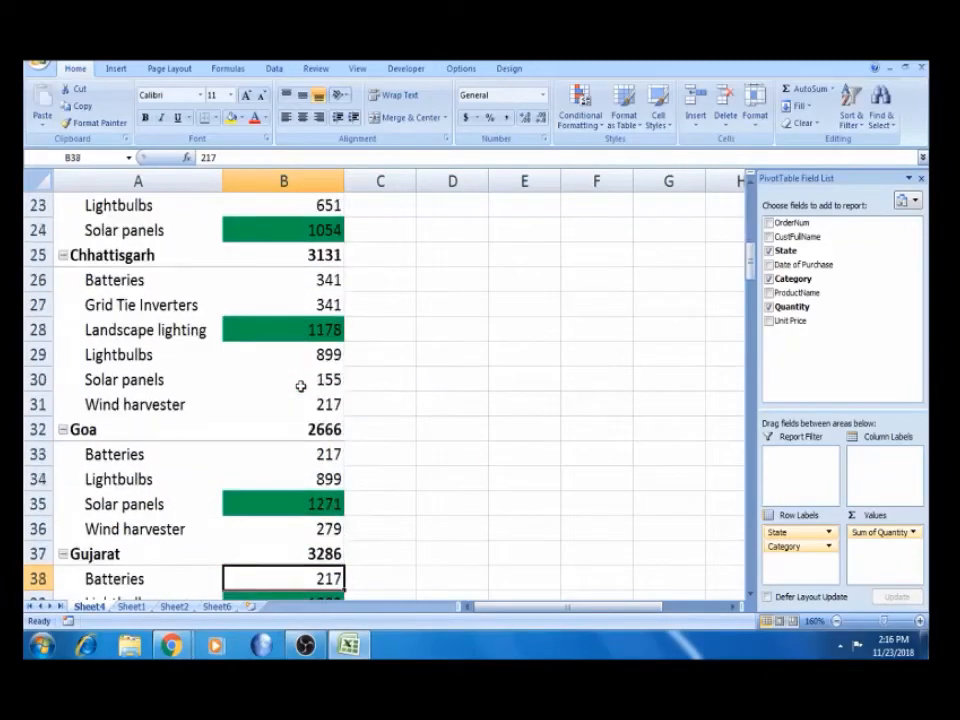
{"action": "key", "text": "Down"}
{"action": "key", "text": "Down"}
{"action": "key", "text": "Down"}
{"action": "key", "text": "Down"}
{"action": "key", "text": "Down"}
{"action": "key", "text": "Down"}
{"action": "key", "text": "Down"}
{"action": "key", "text": "Down"}
{"action": "key", "text": "Down"}
{"action": "key", "text": "Down"}
{"action": "key", "text": "Down"}
{"action": "key", "text": "Down"}
{"action": "key", "text": "Down"}
{"action": "key", "text": "Down"}
{"action": "key", "text": "Down"}
{"action": "key", "text": "Down"}
{"action": "key", "text": "Down"}
{"action": "key", "text": "Down"}
{"action": "key", "text": "Down"}
{"action": "key", "text": "Down"}
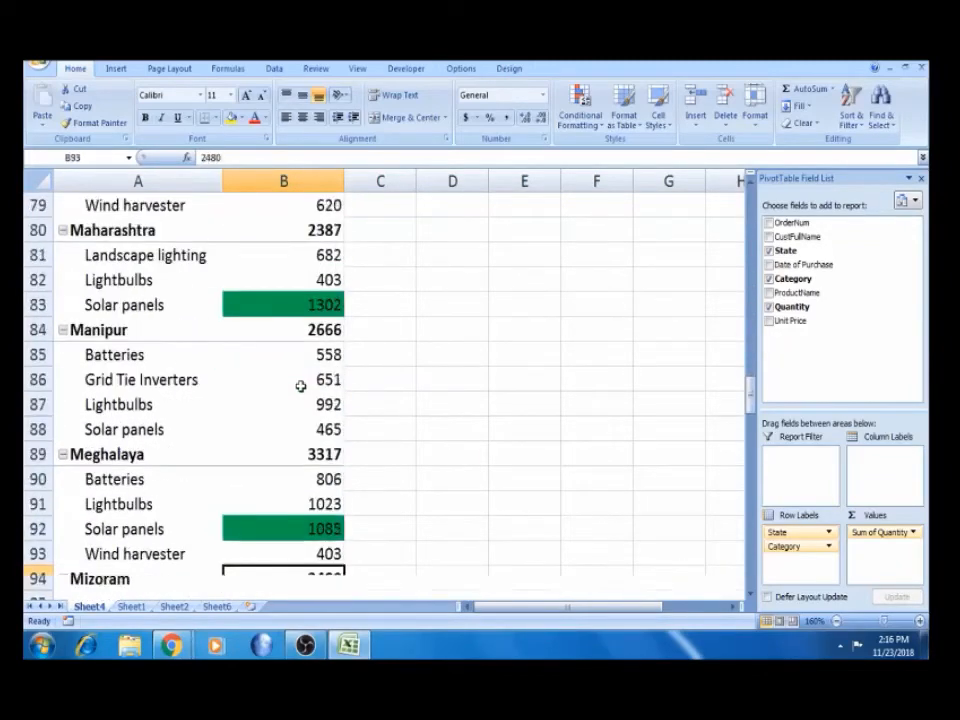
{"action": "key", "text": "Down"}
{"action": "key", "text": "Down"}
{"action": "key", "text": "Down"}
{"action": "key", "text": "Down"}
{"action": "key", "text": "Down"}
{"action": "key", "text": "Down"}
{"action": "key", "text": "Down"}
{"action": "key", "text": "Down"}
{"action": "key", "text": "Down"}
{"action": "key", "text": "Down"}
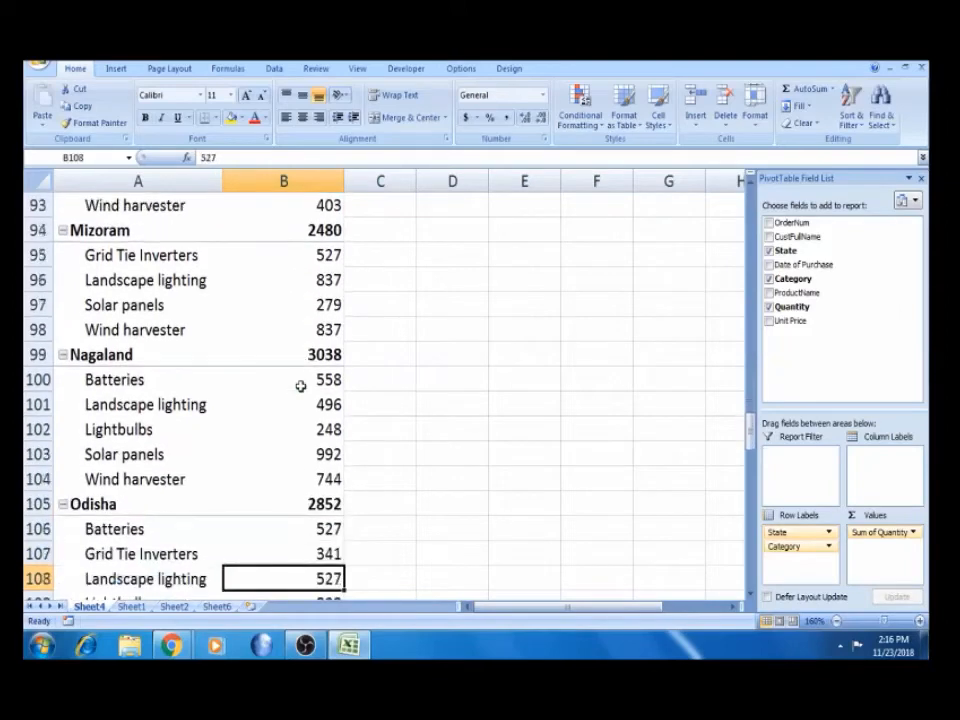
{"action": "key", "text": "Down"}
{"action": "key", "text": "Down"}
{"action": "key", "text": "Down"}
{"action": "key", "text": "Down"}
{"action": "key", "text": "Down"}
{"action": "key", "text": "Down"}
{"action": "key", "text": "Down"}
{"action": "key", "text": "Down"}
{"action": "key", "text": "Down"}
{"action": "key", "text": "Down"}
{"action": "key", "text": "Down"}
{"action": "key", "text": "Down"}
{"action": "key", "text": "Down"}
{"action": "key", "text": "Down"}
{"action": "key", "text": "Down"}
{"action": "key", "text": "Down"}
{"action": "key", "text": "Down"}
{"action": "key", "text": "Down"}
{"action": "key", "text": "Down"}
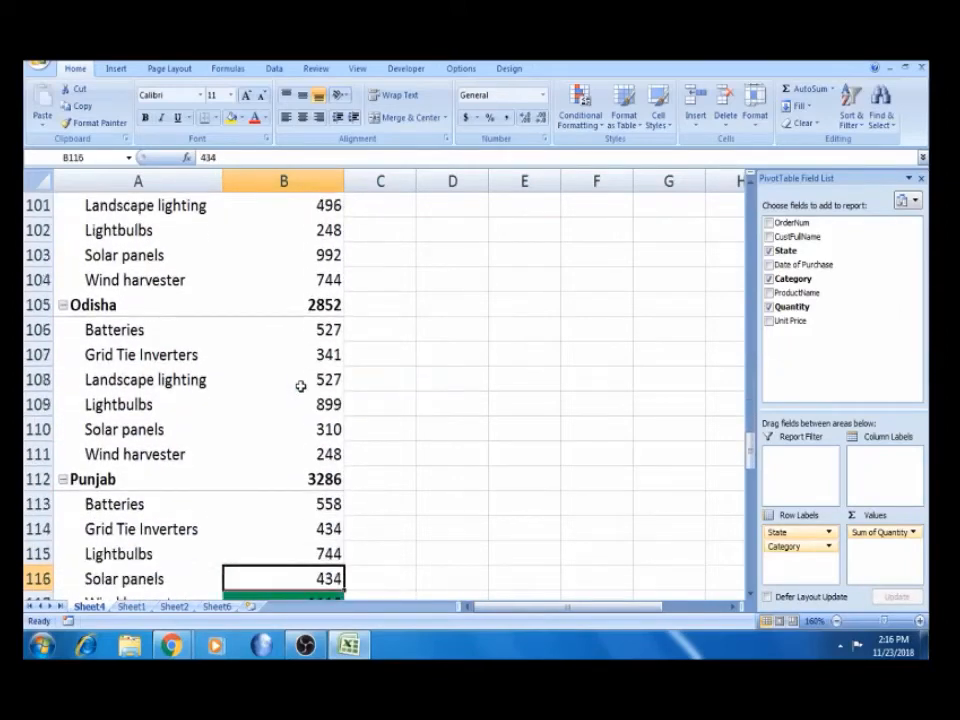
{"action": "key", "text": "ctrl+Up"}
{"action": "key", "text": "ctrl+Up"}
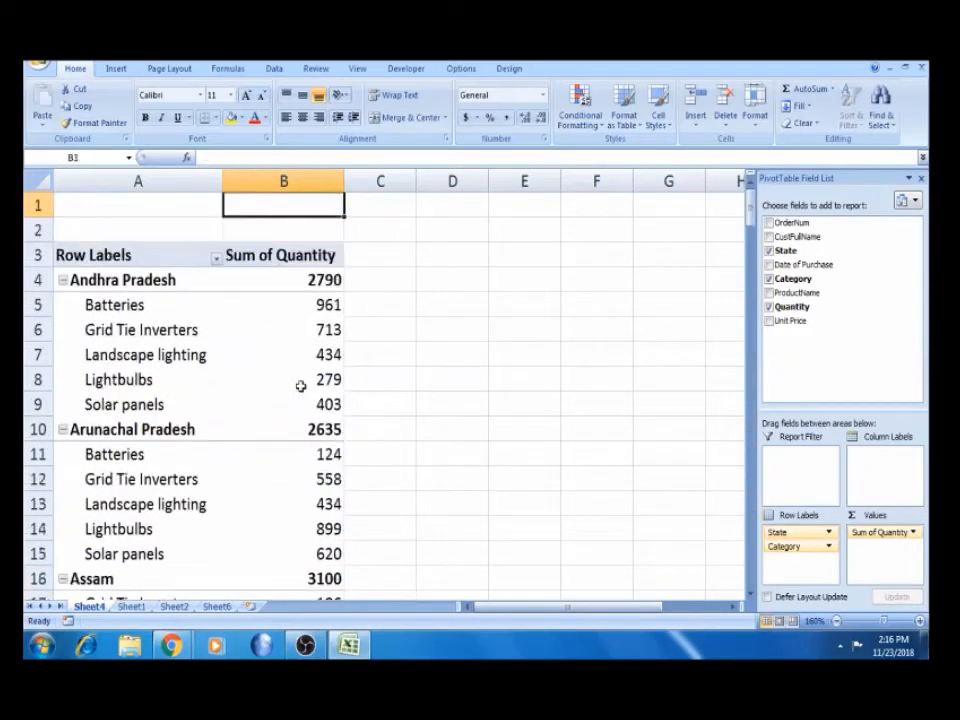
Undo the all-states filter selection and the top-20 formatting rule
{"action": "left_click", "coordinate": [169, 278]}
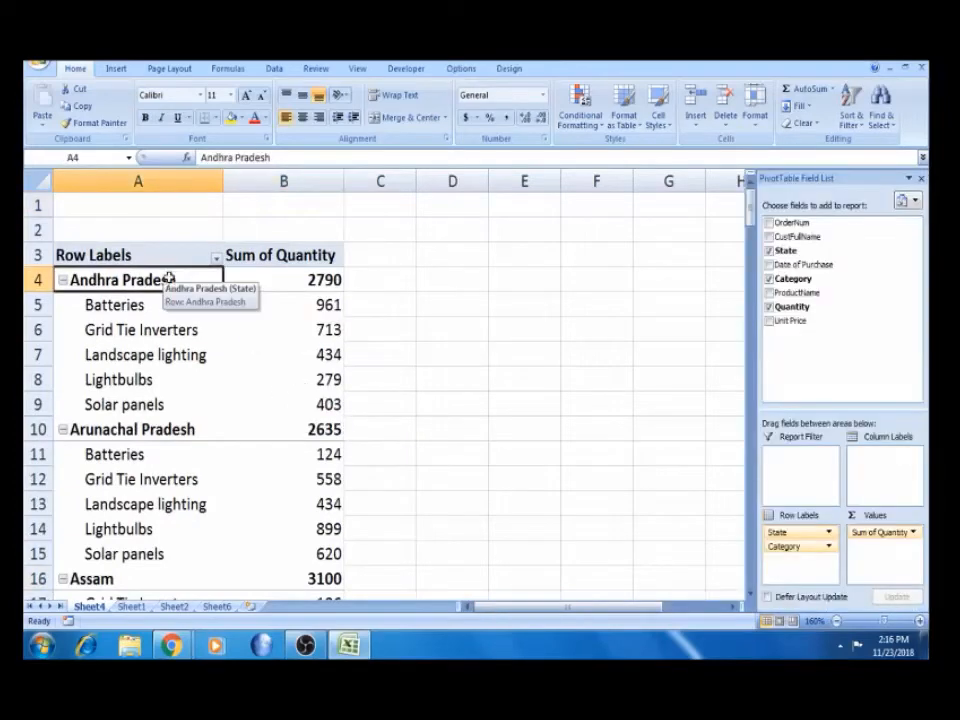
{"action": "left_click", "coordinate": [290, 306]}
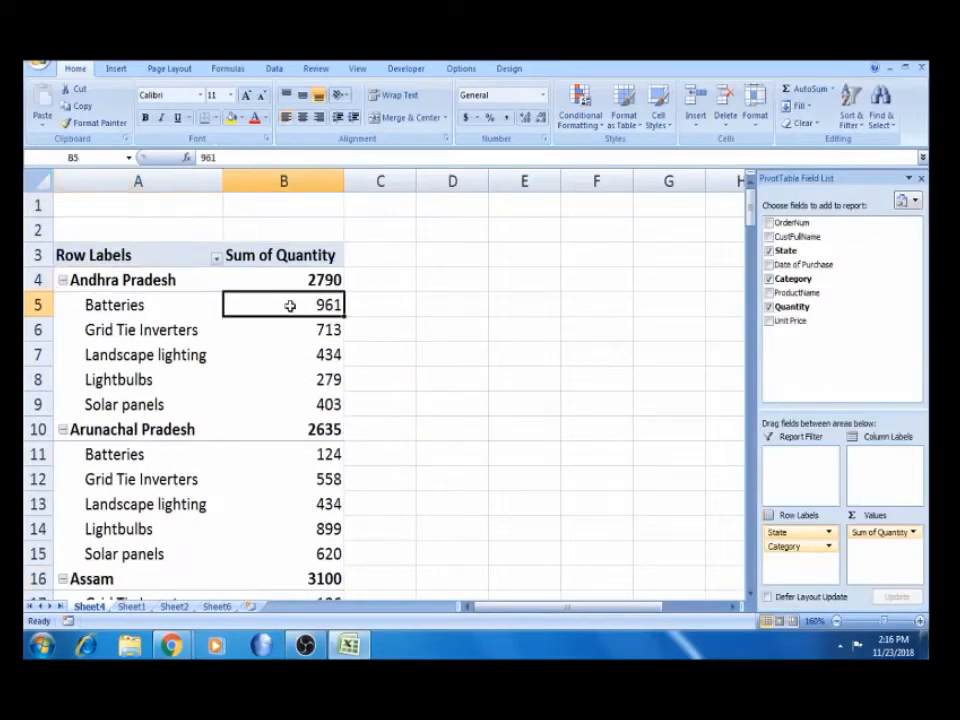
{"action": "key", "text": "ctrl+z"}
{"action": "key", "text": "ctrl+z"}
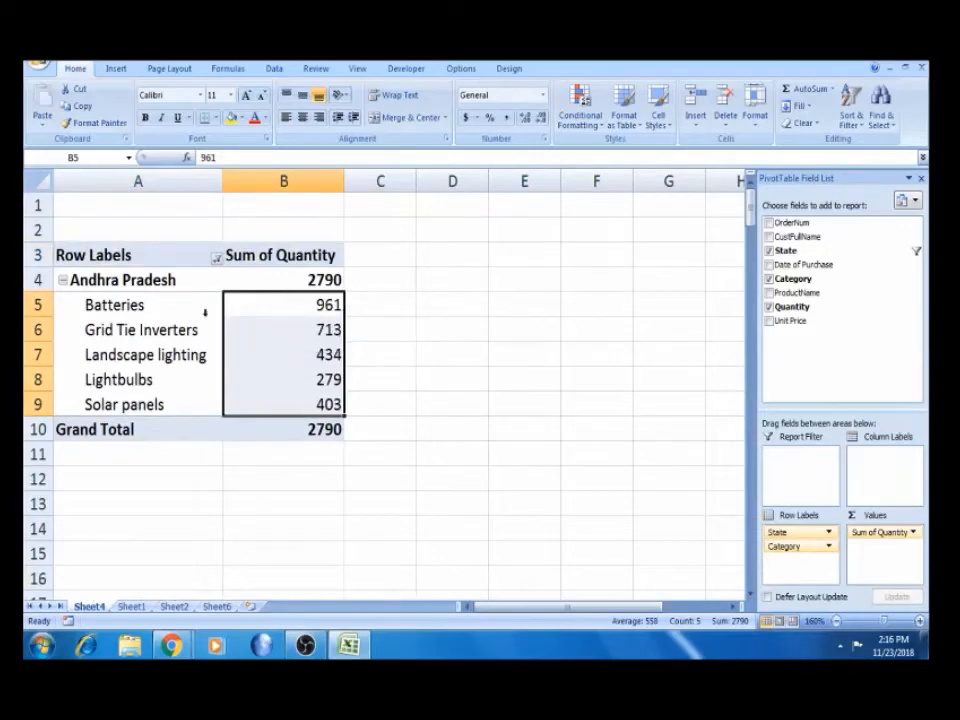
Apply a Blue Data Bar to the Andhra Pradesh Batteries quantity
{"action": "left_click", "coordinate": [176, 304]}
{"action": "left_click", "coordinate": [257, 300]}
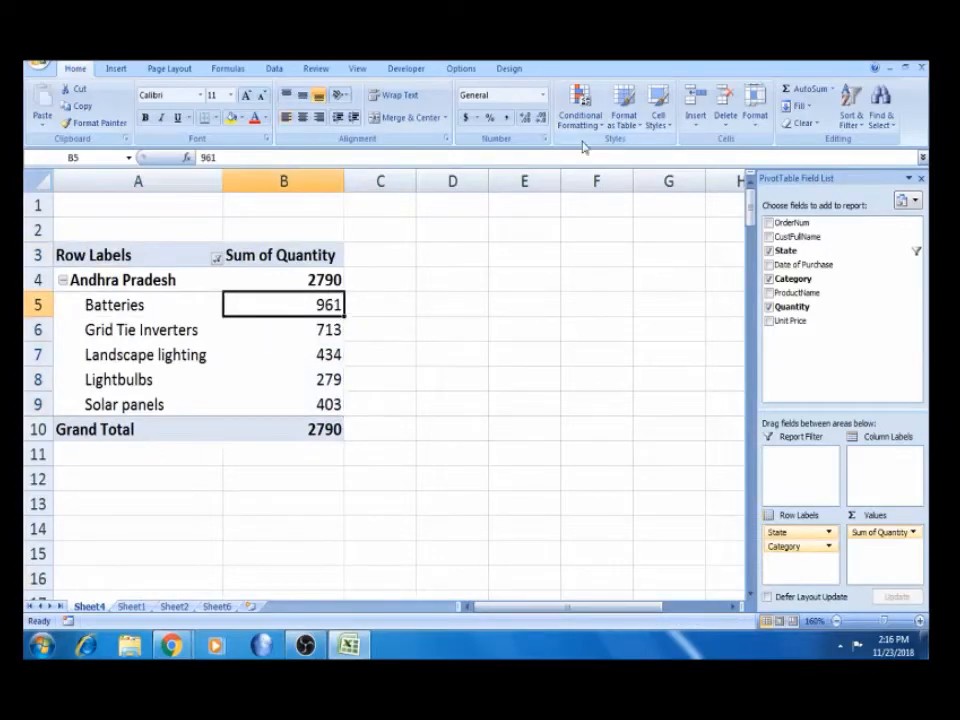
{"action": "left_click", "coordinate": [580, 108]}
{"action": "mouse_move", "coordinate": [608, 220]}
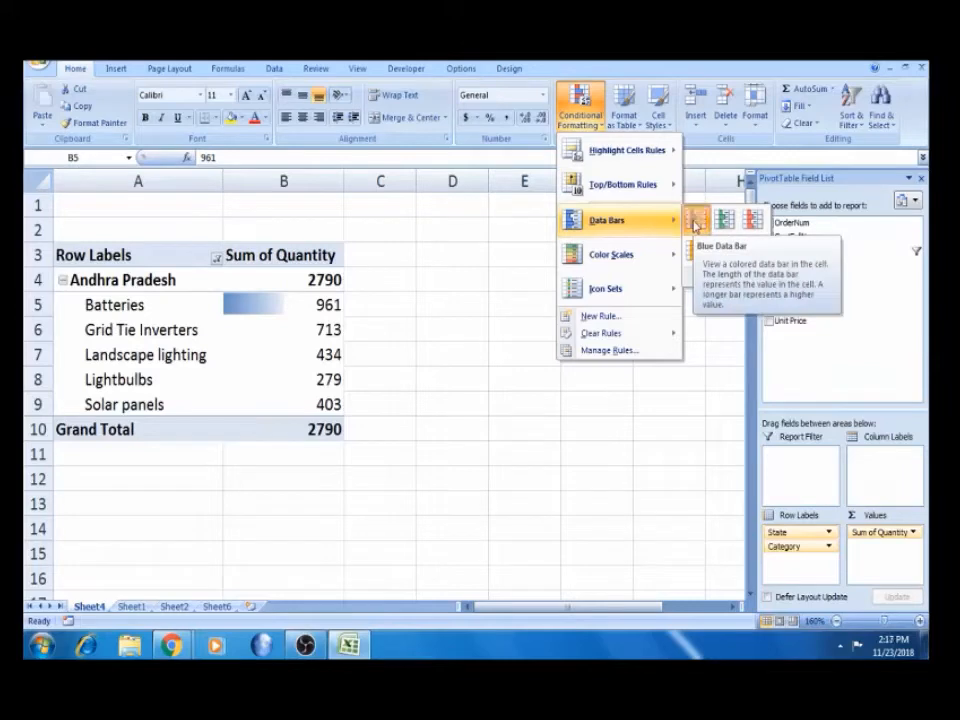
{"action": "left_click", "coordinate": [695, 224]}
Extend the data bar rule to all cells showing "Sum of Quantity" values for "Category"
{"action": "left_click", "coordinate": [360, 312]}
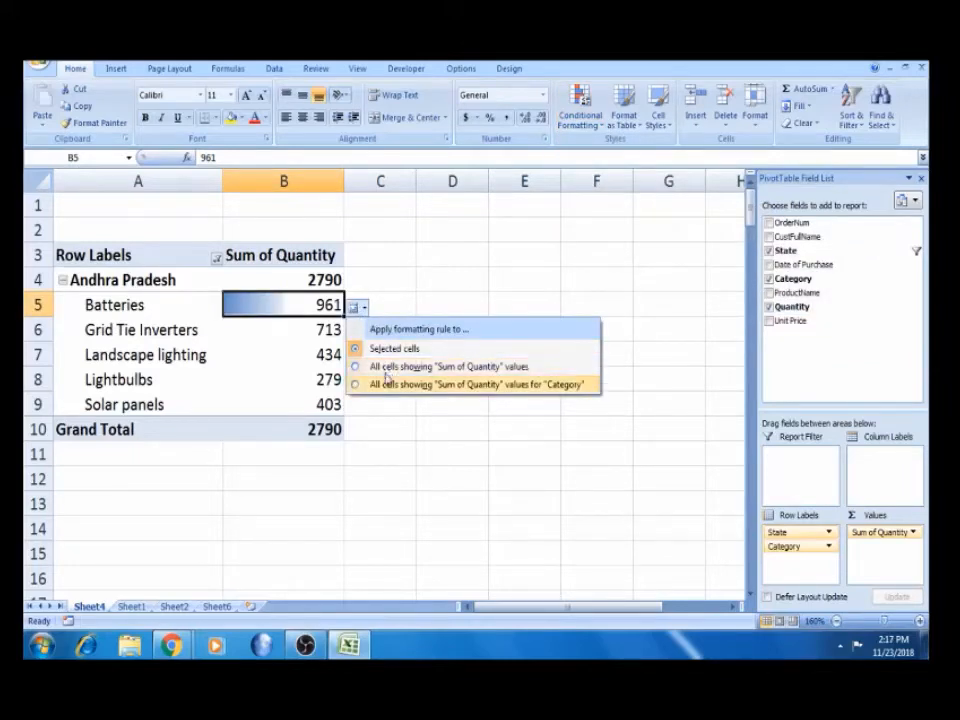
{"action": "left_click", "coordinate": [386, 368]}
{"action": "left_click", "coordinate": [375, 336]}
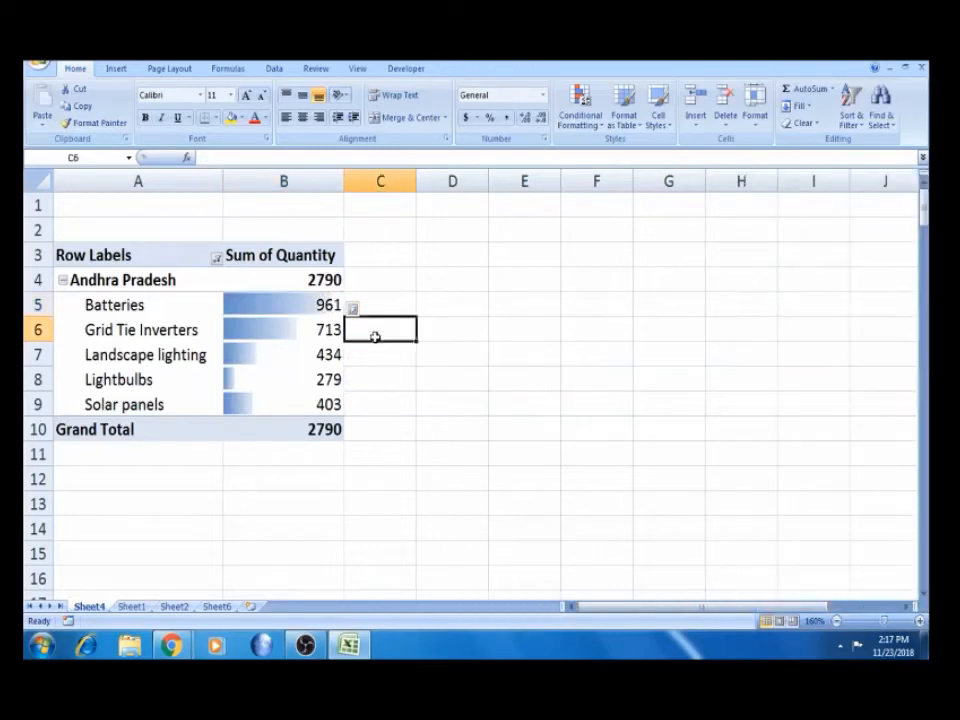
{"action": "left_click", "coordinate": [299, 309]}
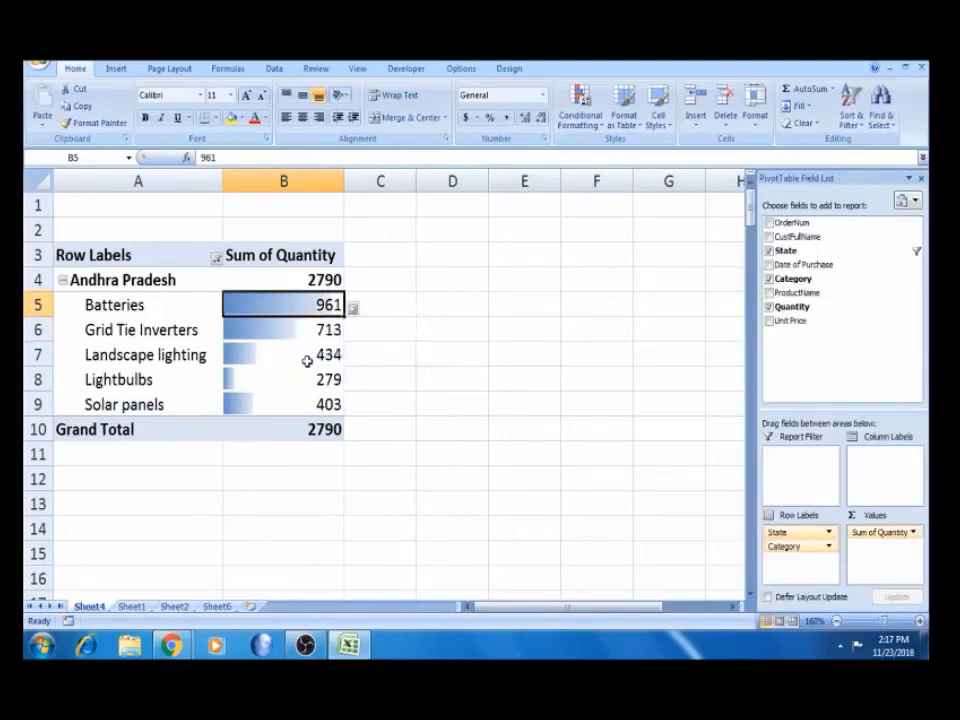
Compare the data bar lengths of the Andhra Pradesh category quantities, especially Batteries against Lightbulbs
{"action": "left_click", "coordinate": [306, 354]}
{"action": "left_click", "coordinate": [306, 302]}
{"action": "left_click", "coordinate": [306, 331]}
{"action": "left_click", "coordinate": [285, 360]}
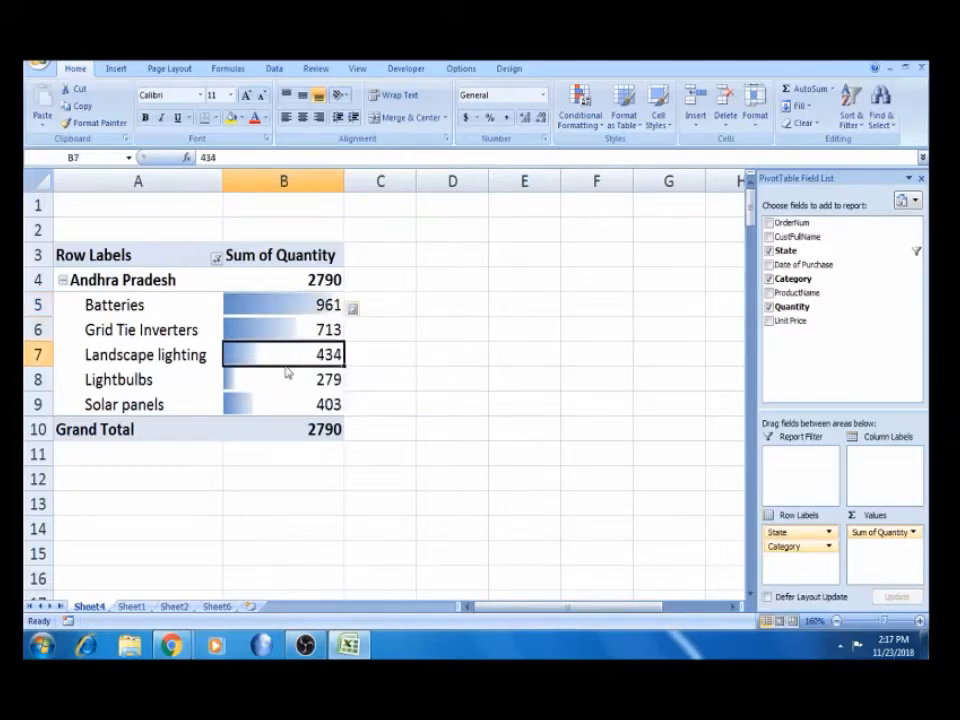
{"action": "left_click", "coordinate": [279, 384]}
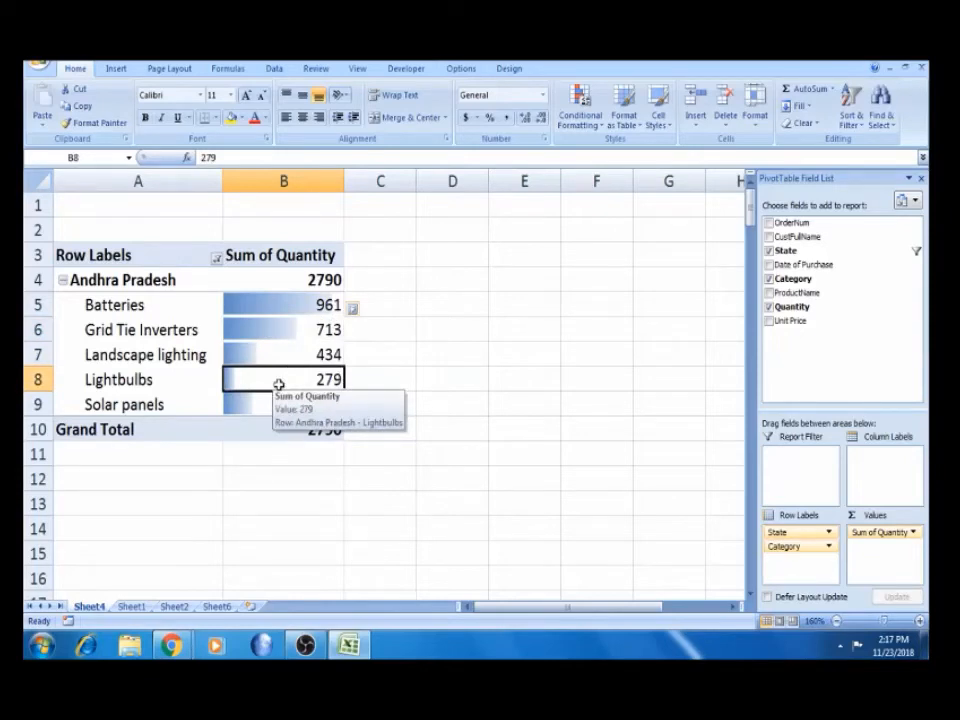
{"action": "left_click", "coordinate": [297, 305]}
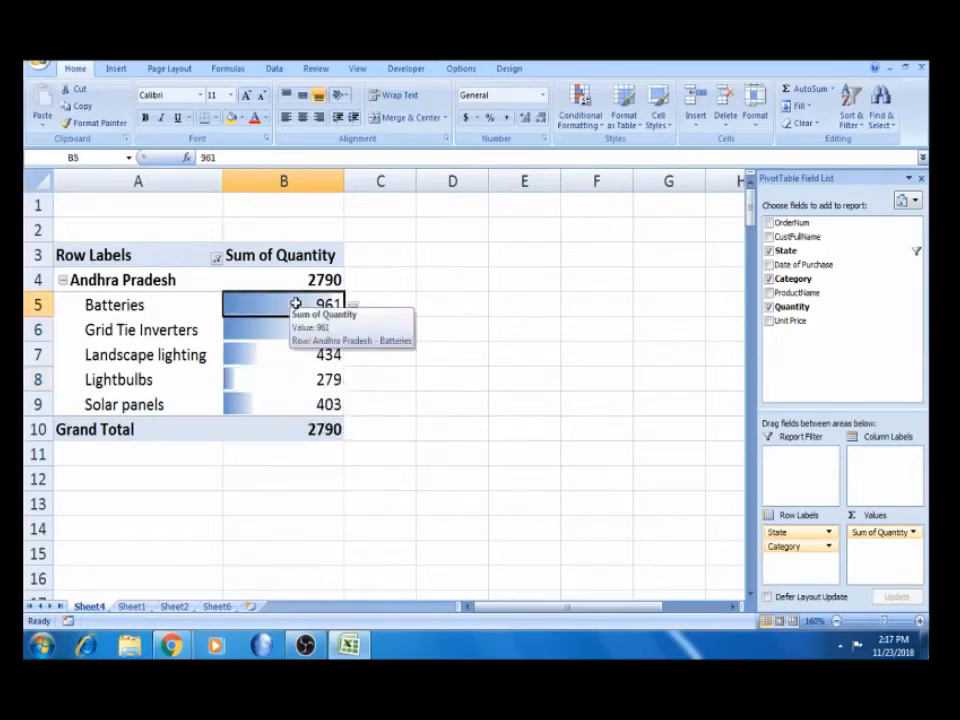
{"action": "left_click", "coordinate": [292, 380]}
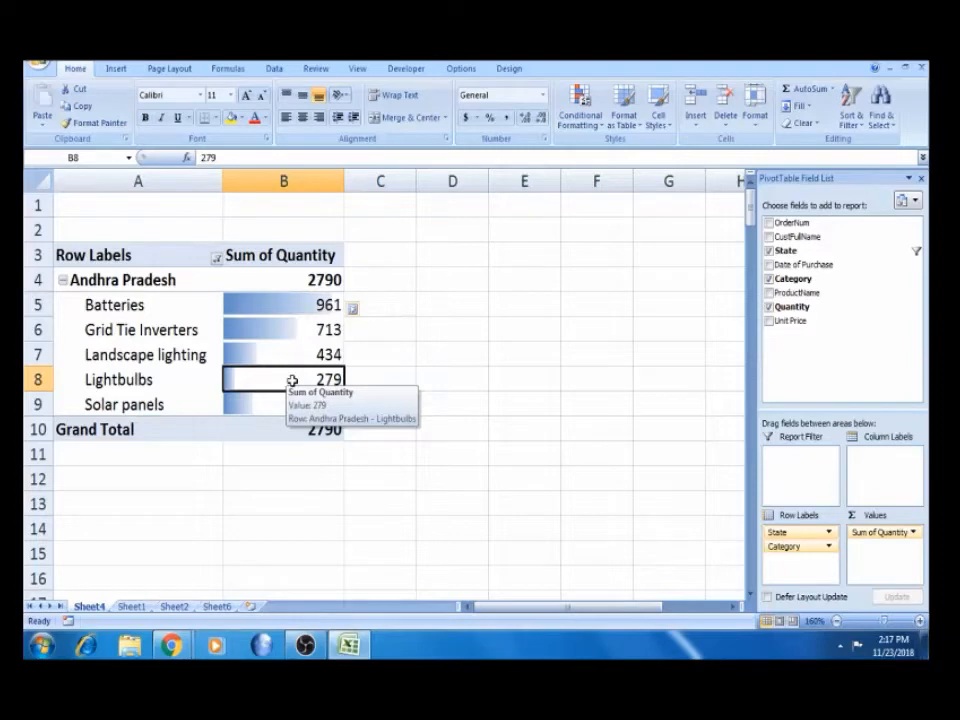
{"action": "left_click", "coordinate": [372, 320]}
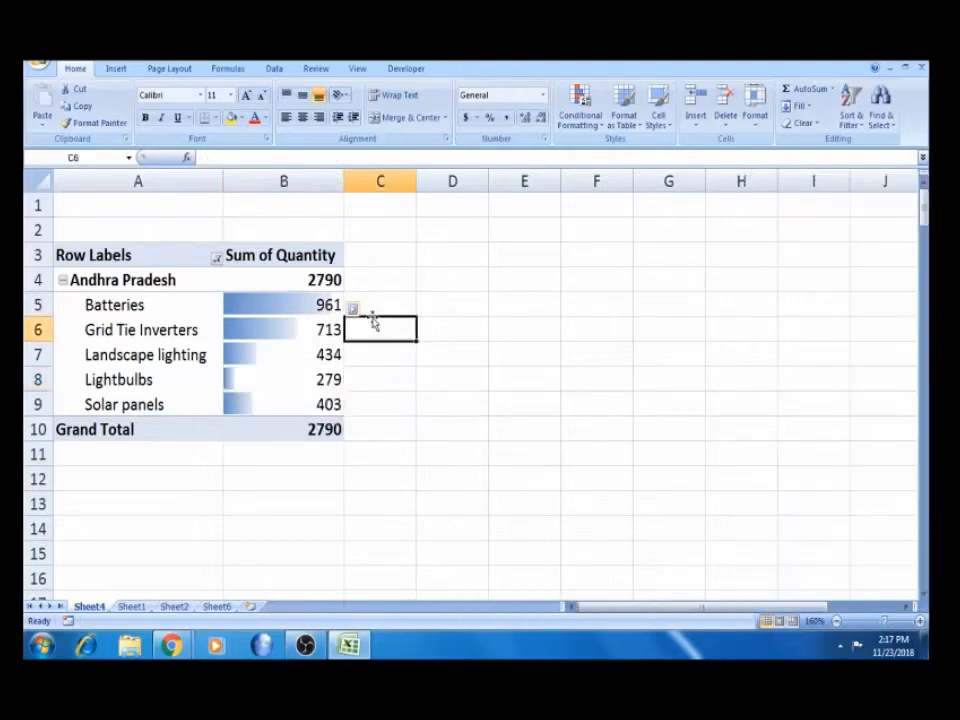
{"action": "mouse_move", "coordinate": [314, 378]}
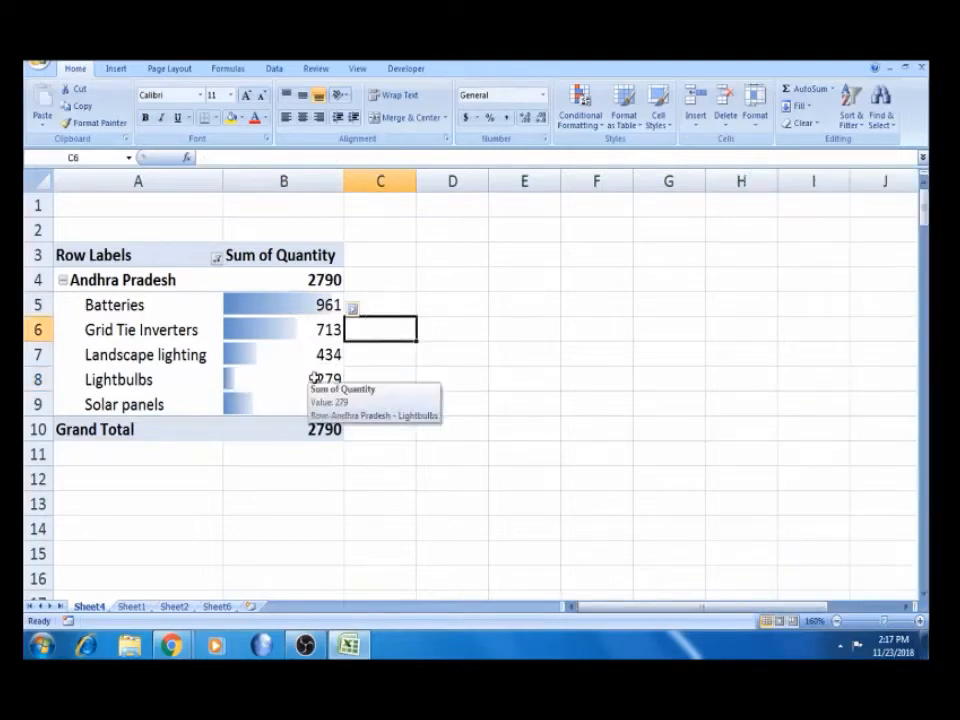
{"action": "left_click", "coordinate": [284, 302]}
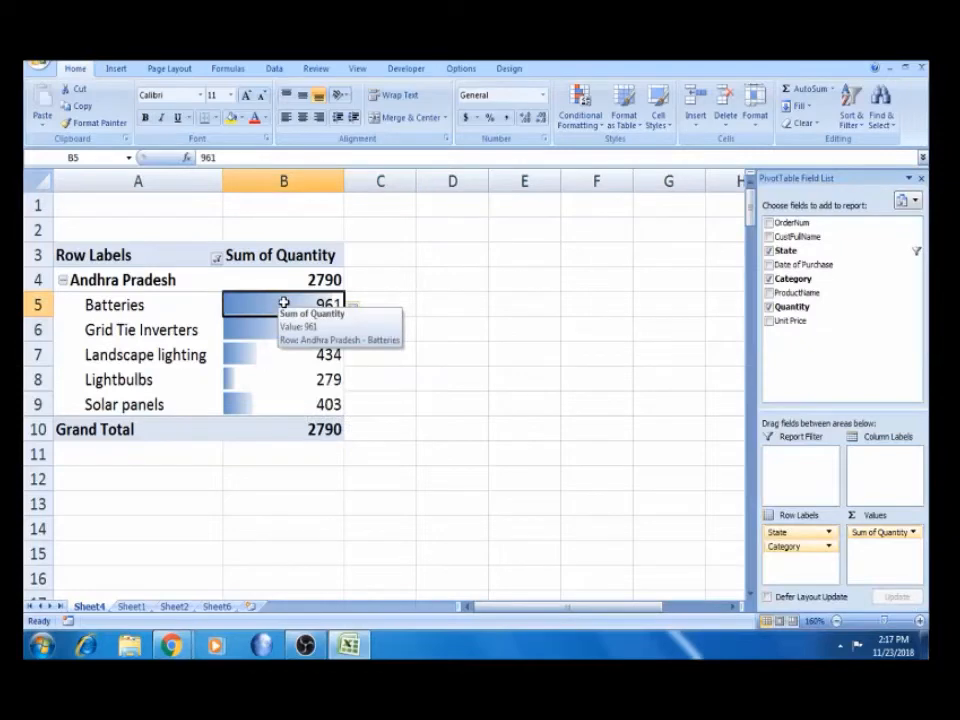
{"action": "left_click", "coordinate": [254, 387]}
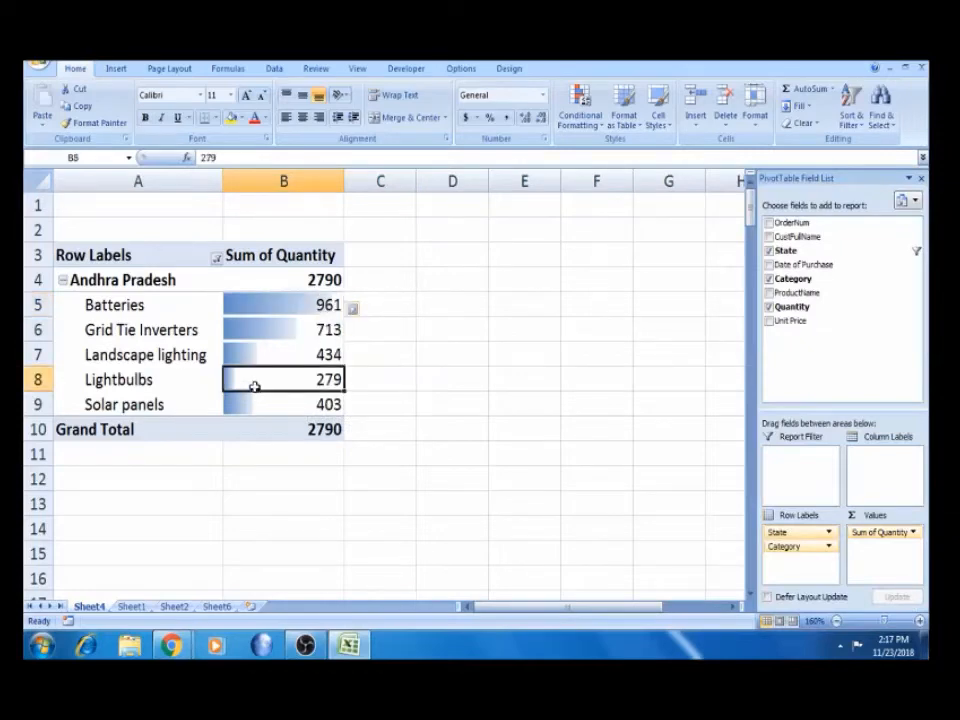
{"action": "mouse_move", "coordinate": [92, 385]}
Reapply the data bar rule to all "Sum of Quantity" values for "Category" and include all states in the State filter
{"action": "left_click", "coordinate": [355, 308]}
{"action": "left_click", "coordinate": [398, 384]}
{"action": "left_click", "coordinate": [183, 277]}
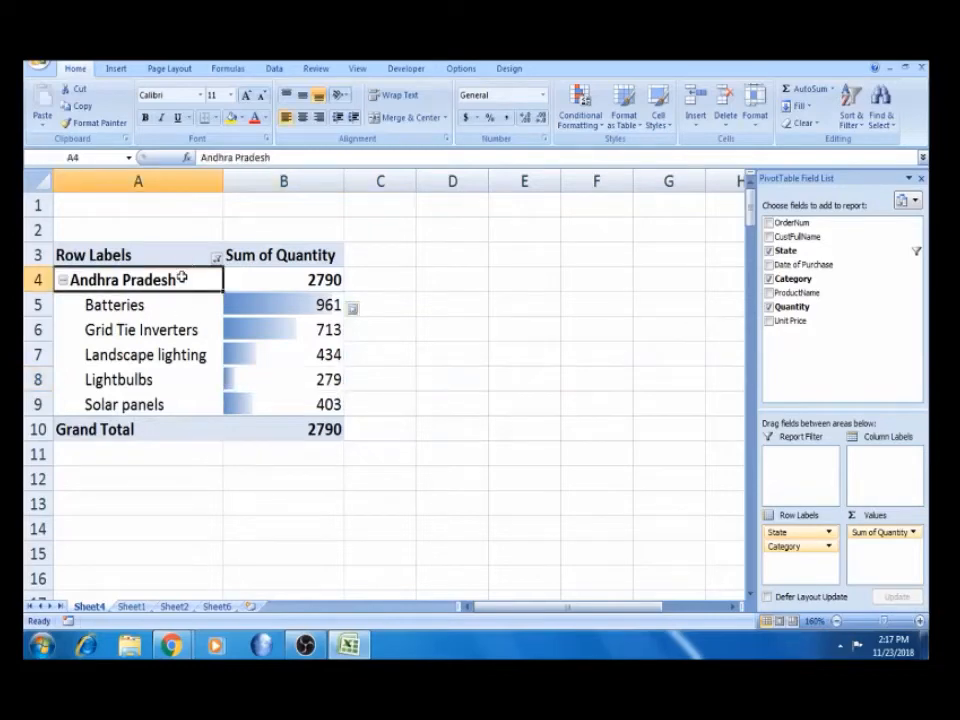
{"action": "left_click", "coordinate": [216, 257]}
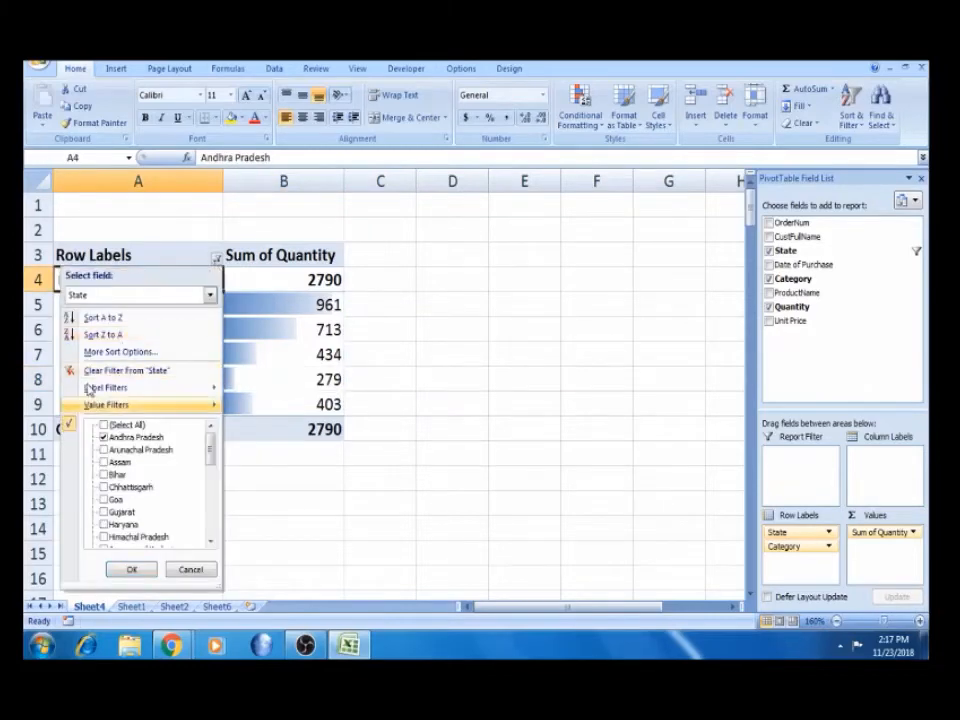
{"action": "left_click", "coordinate": [120, 425]}
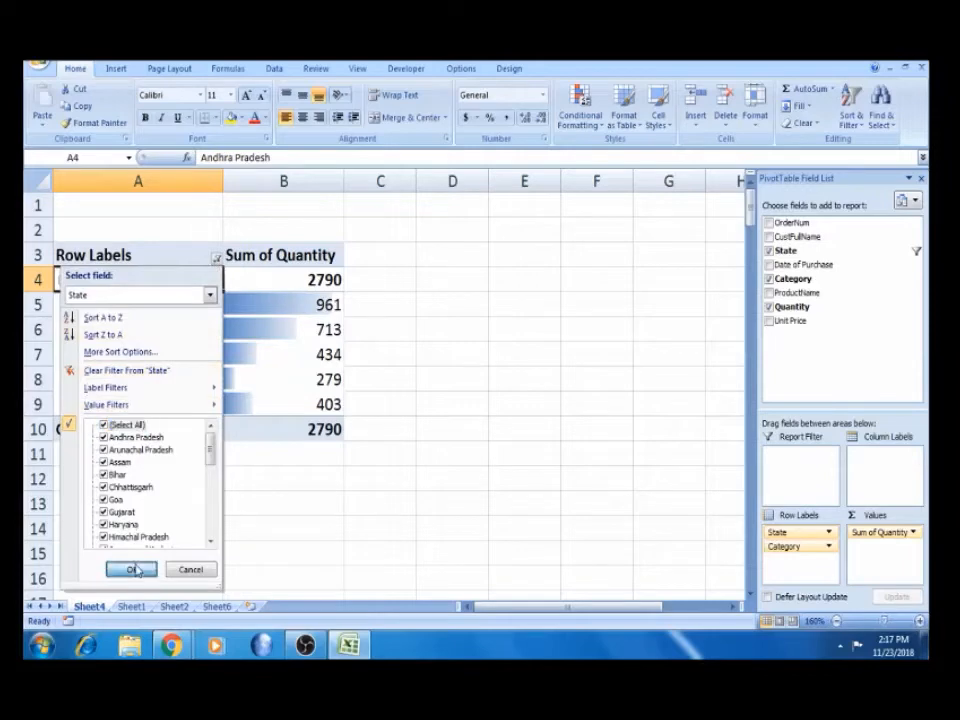
{"action": "left_click", "coordinate": [135, 569]}
Review the data bars on the category quantities down the list of states, starting from Andhra Pradesh
{"action": "left_click", "coordinate": [296, 477]}
{"action": "key", "text": "Down"}
{"action": "key", "text": "Down"}
{"action": "key", "text": "Down"}
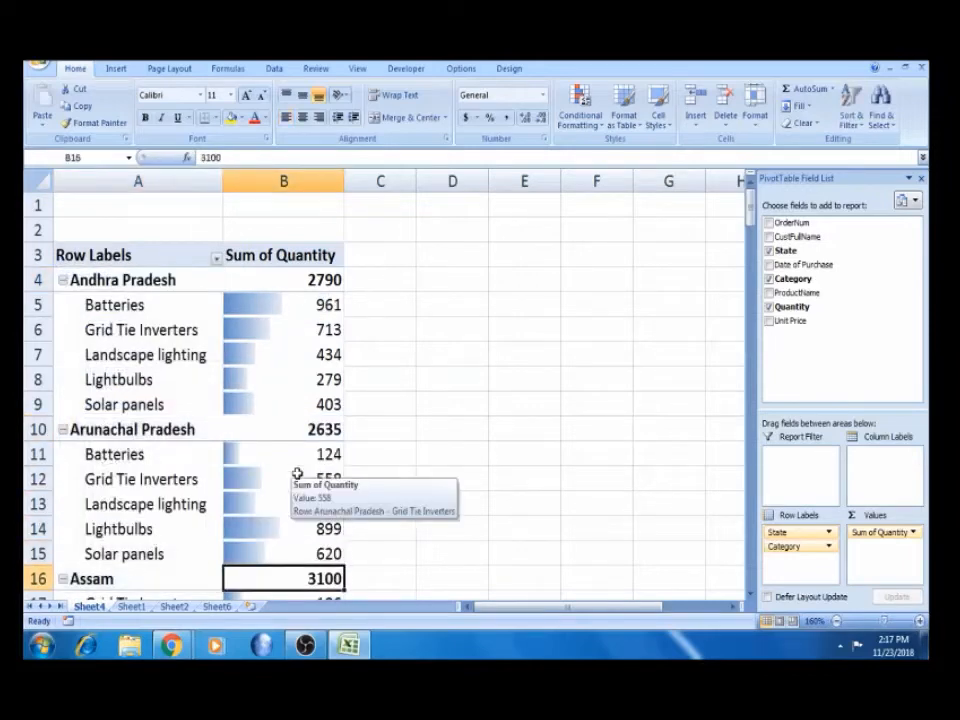
{"action": "key", "text": "Down"}
{"action": "key", "text": "Down"}
{"action": "key", "text": "Down"}
{"action": "key", "text": "Down"}
{"action": "key", "text": "Down"}
{"action": "key", "text": "Down"}
{"action": "key", "text": "Down"}
{"action": "key", "text": "Down"}
{"action": "key", "text": "Up"}
{"action": "key", "text": "Up"}
{"action": "key", "text": "Up"}
{"action": "key", "text": "Up"}
{"action": "key", "text": "Up"}
{"action": "key", "text": "Up"}
{"action": "key", "text": "Up"}
{"action": "key", "text": "Up"}
{"action": "key", "text": "Up"}
{"action": "key", "text": "Up"}
{"action": "key", "text": "Up"}
{"action": "key", "text": "Up"}
{"action": "key", "text": "Up"}
{"action": "key", "text": "Up"}
{"action": "key", "text": "Up"}
{"action": "key", "text": "Up"}
{"action": "key", "text": "Up"}
{"action": "key", "text": "Up"}
{"action": "key", "text": "Up"}
{"action": "key", "text": "Up"}
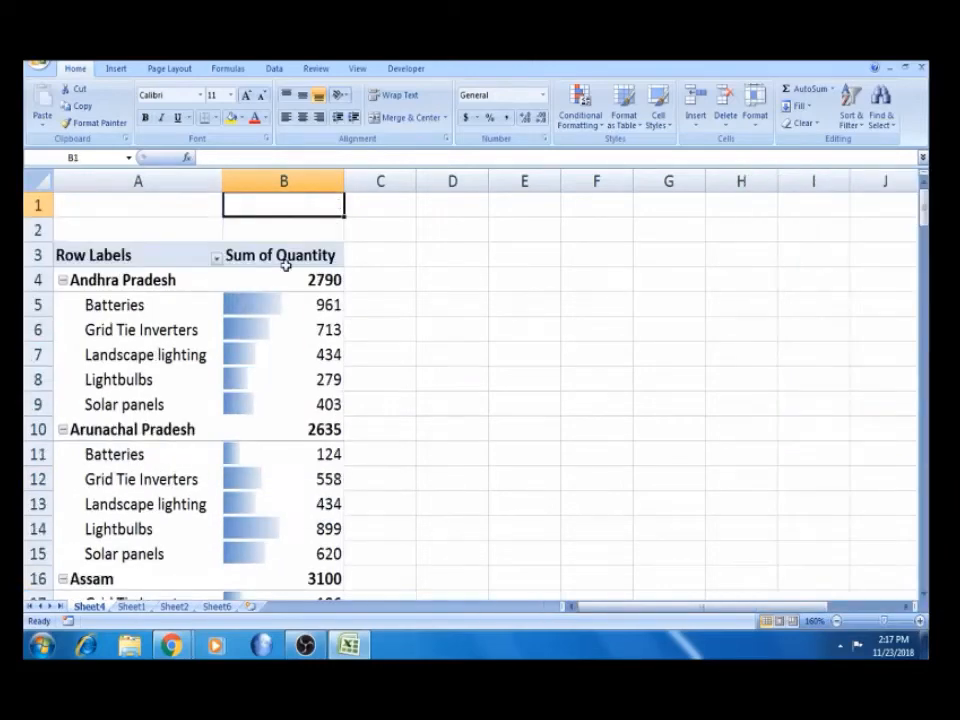
Undo the state filter change and the data bar rule, and set the State filter to include all states
{"action": "left_click", "coordinate": [284, 304]}
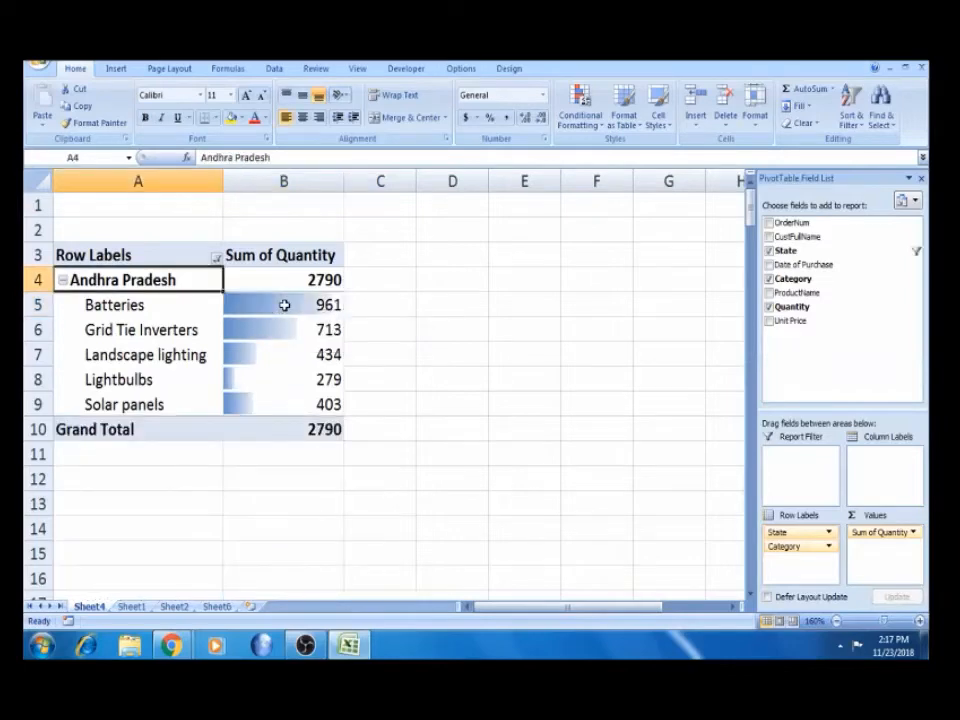
{"action": "left_click", "coordinate": [284, 305]}
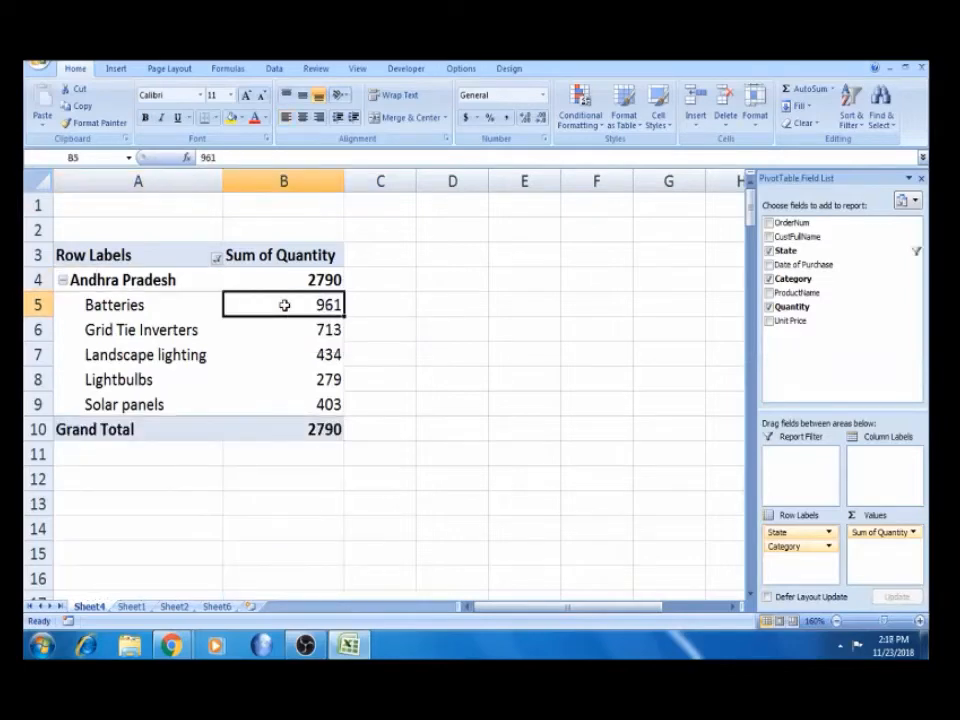
{"action": "left_click", "coordinate": [216, 259]}
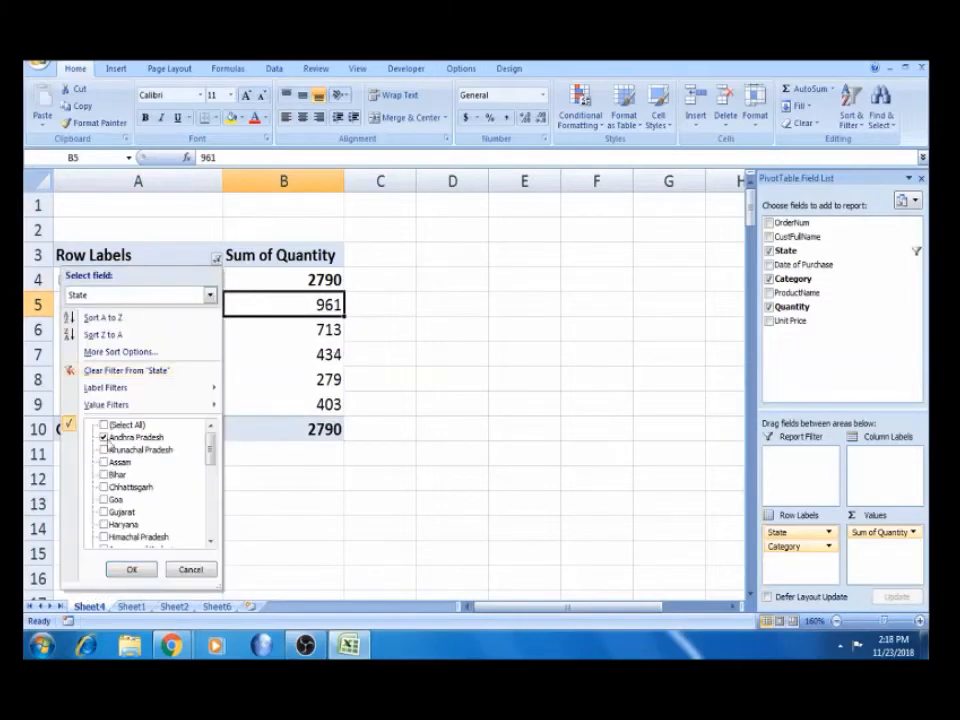
{"action": "left_click", "coordinate": [132, 569]}
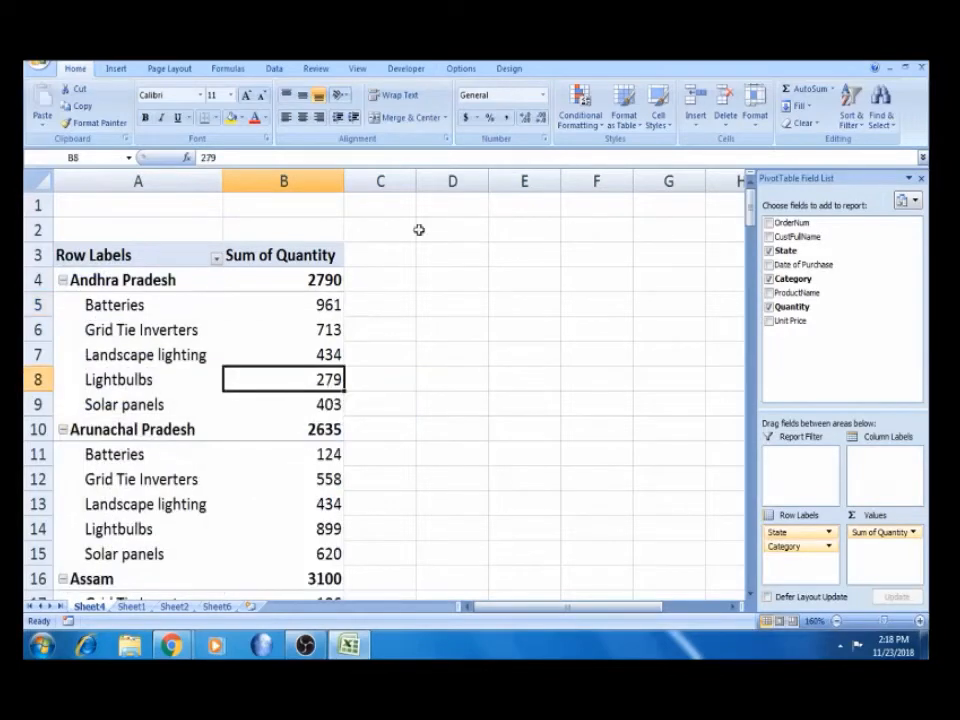
Apply the Green - Yellow - Red Color Scale to the Andhra Pradesh Batteries quantity and extend it to all "Sum of Quantity" values for "Category"
{"action": "left_click", "coordinate": [325, 303]}
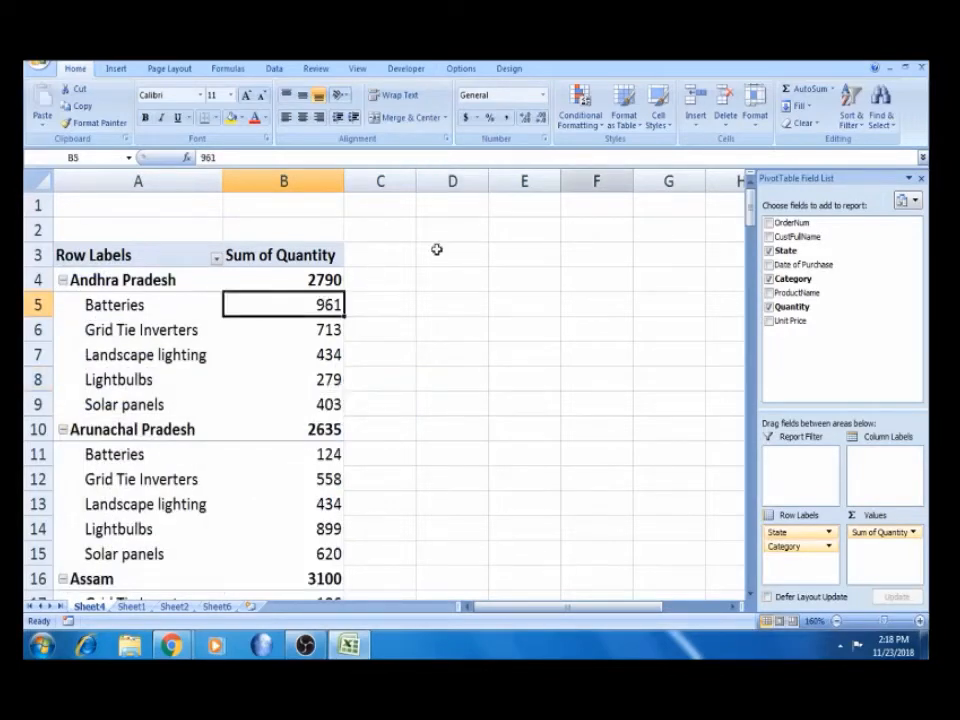
{"action": "left_click", "coordinate": [590, 118]}
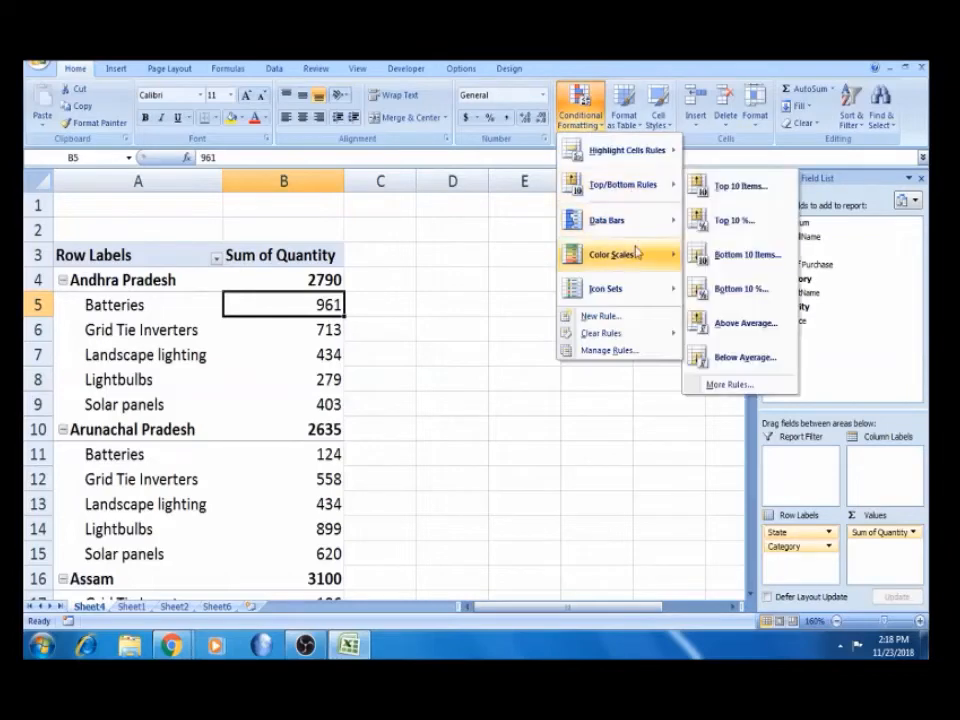
{"action": "mouse_move", "coordinate": [641, 260]}
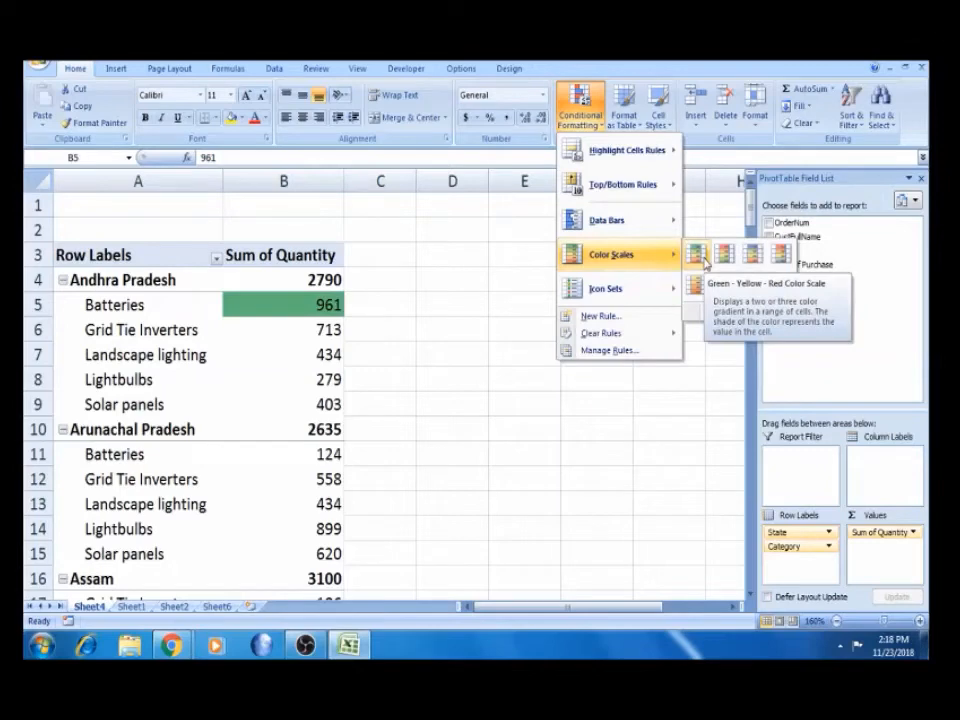
{"action": "left_click", "coordinate": [705, 258]}
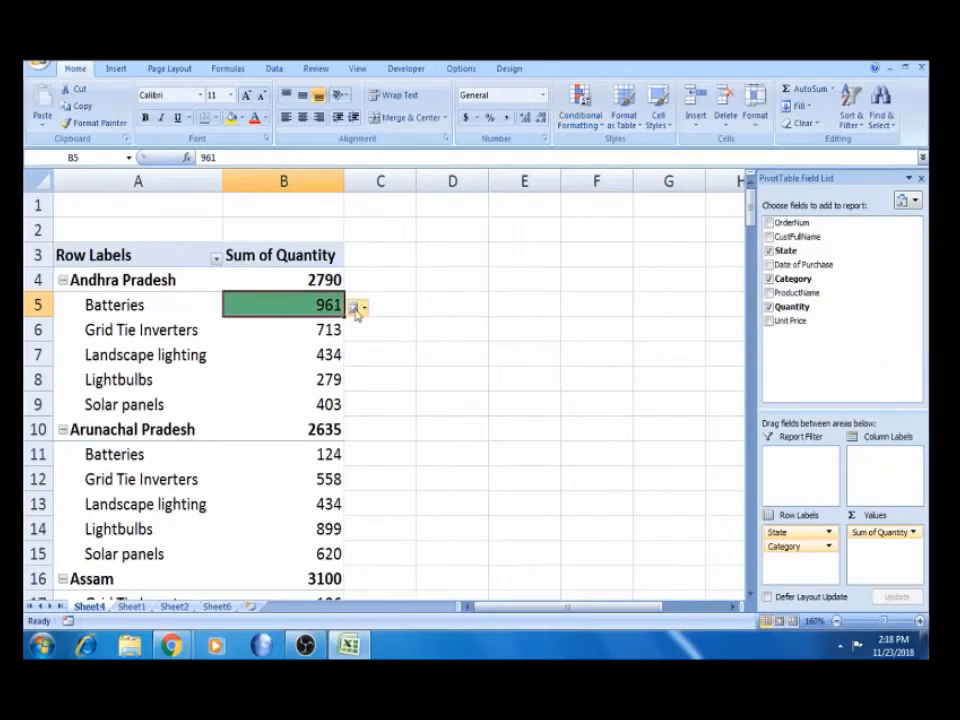
{"action": "left_click", "coordinate": [357, 312]}
{"action": "left_click", "coordinate": [391, 388]}
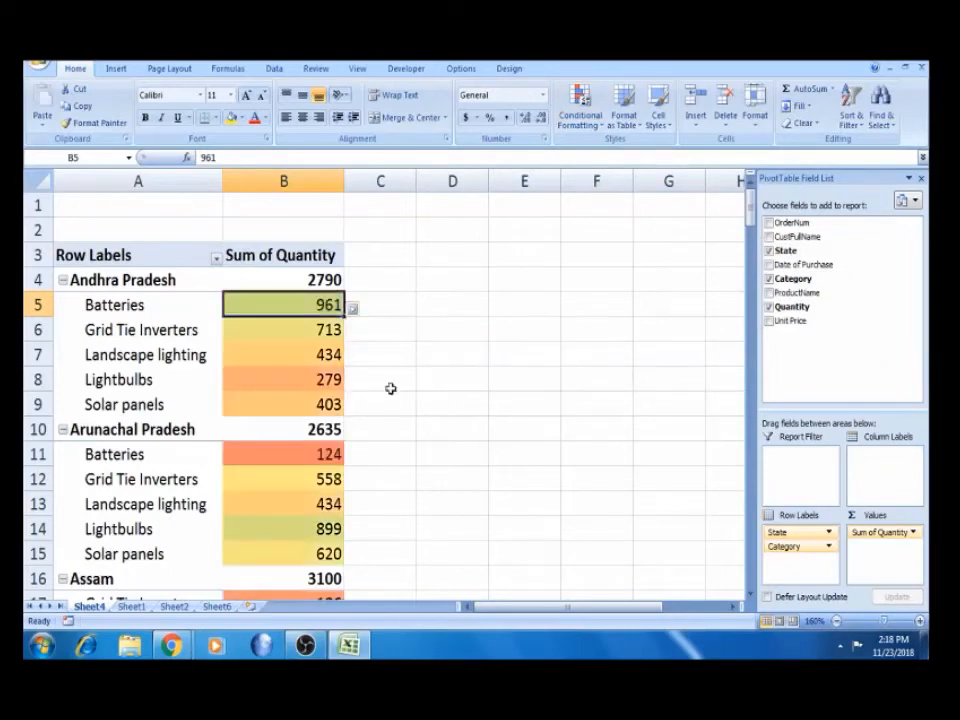
Limit the color scale rule to the selected Andhra Pradesh Batteries quantity cell only
{"action": "left_click", "coordinate": [321, 403]}
{"action": "left_click", "coordinate": [323, 298]}
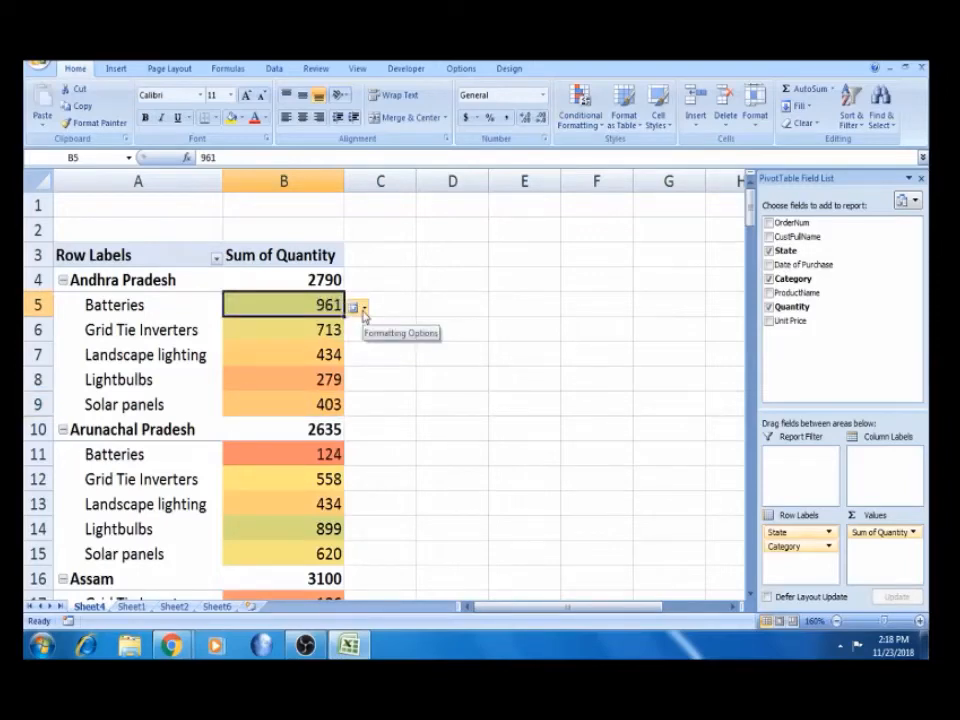
{"action": "left_click", "coordinate": [309, 382]}
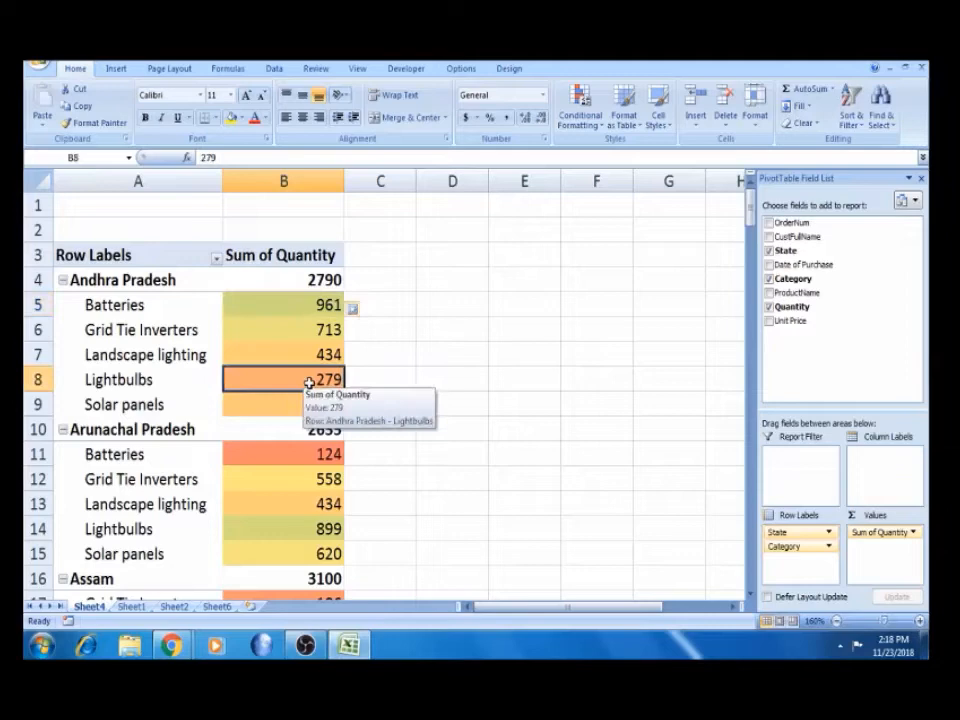
{"action": "left_click", "coordinate": [308, 303]}
{"action": "left_click", "coordinate": [362, 310]}
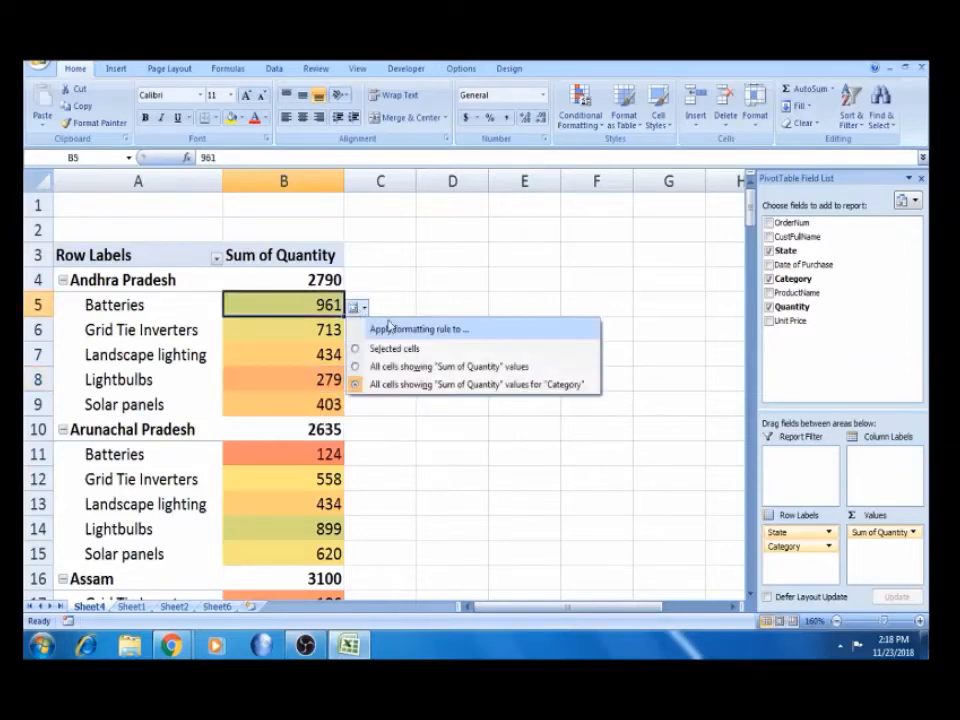
{"action": "left_click", "coordinate": [360, 348]}
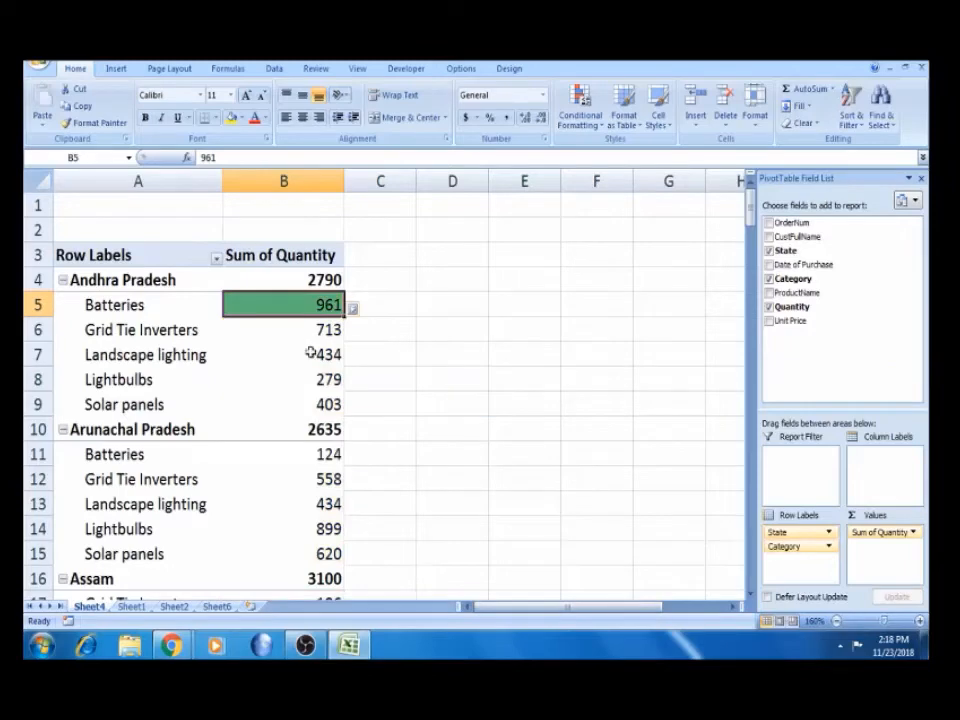
Apply the Green - Yellow - Red Color Scale to the five Andhra Pradesh category quantities in B5:B9
{"action": "left_click_drag", "start_coordinate": [300, 305], "coordinate": [300, 404]}
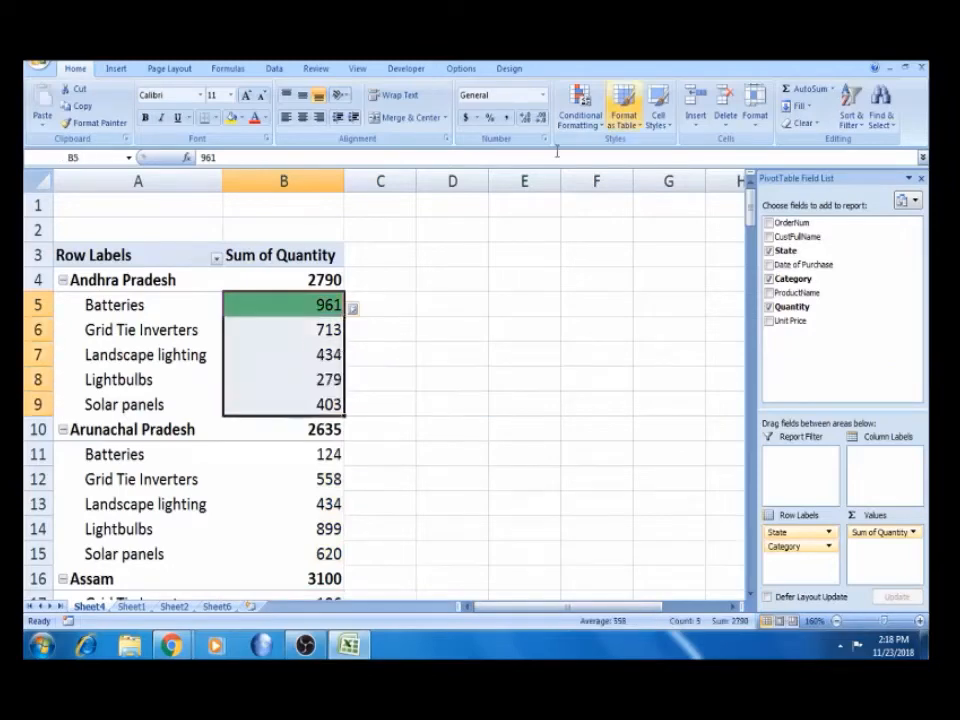
{"action": "left_click", "coordinate": [591, 130]}
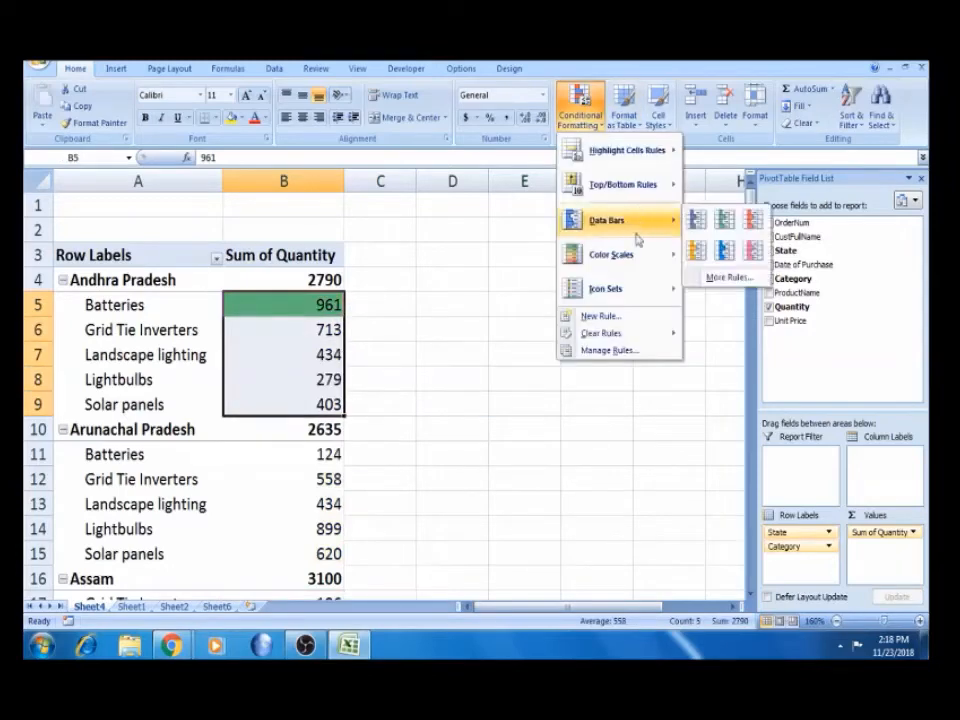
{"action": "left_click", "coordinate": [700, 256]}
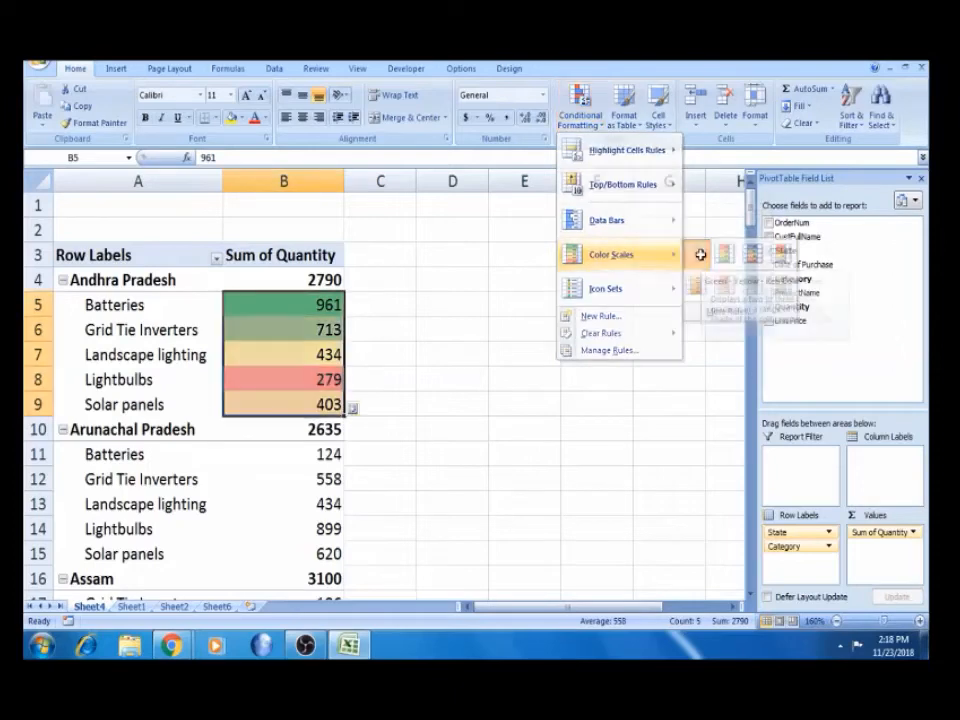
{"action": "left_click", "coordinate": [422, 370]}
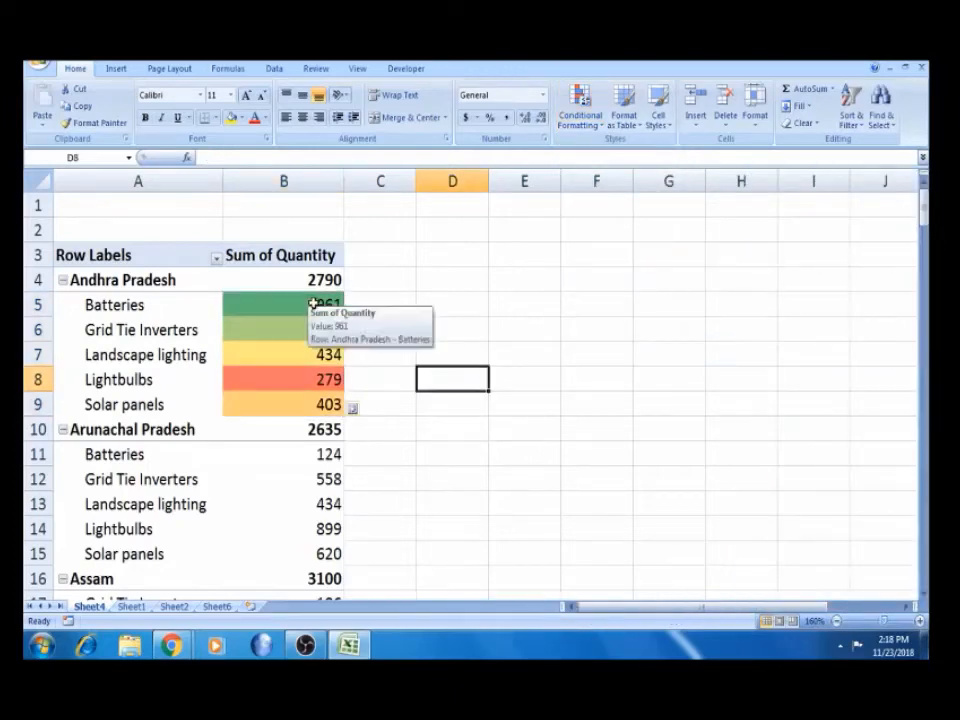
Extend the B5:B9 color scale rule to all cells showing "Sum of Quantity" values for "Category"
{"action": "left_click", "coordinate": [354, 416]}
{"action": "left_click", "coordinate": [353, 408]}
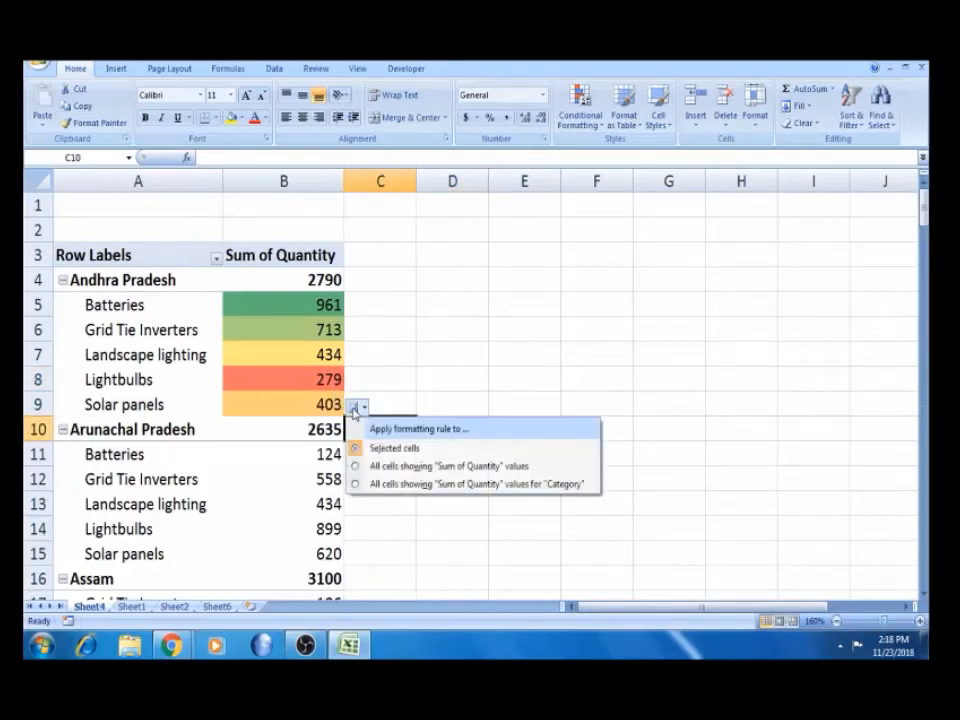
{"action": "left_click", "coordinate": [416, 492]}
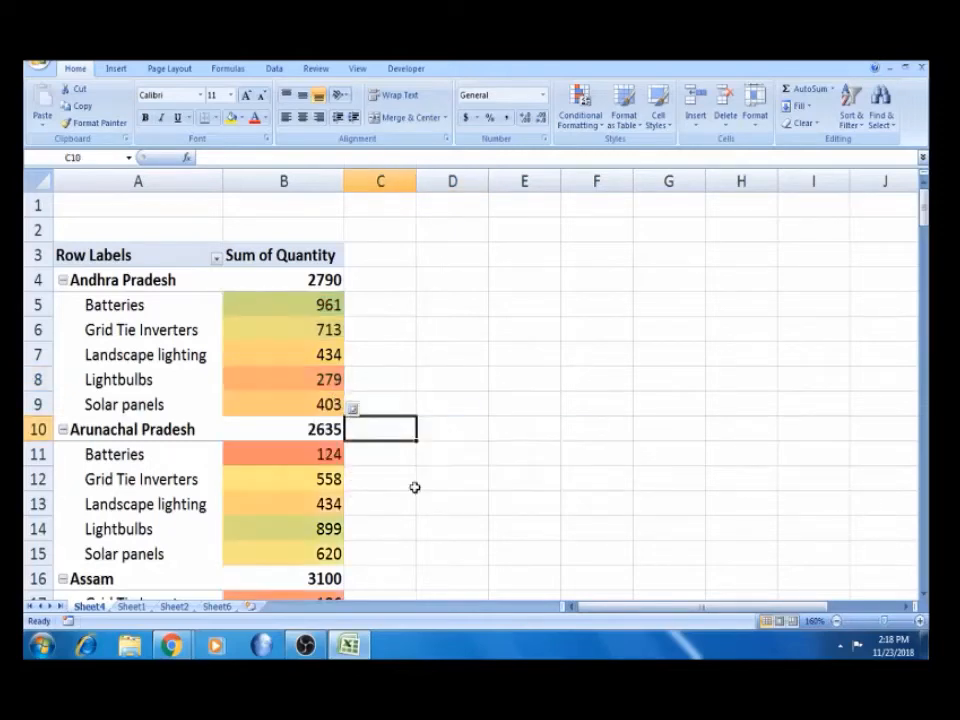
Examine the color scale shading of the Andhra Pradesh quantities from Batteries through Solar panels
{"action": "left_click", "coordinate": [317, 303]}
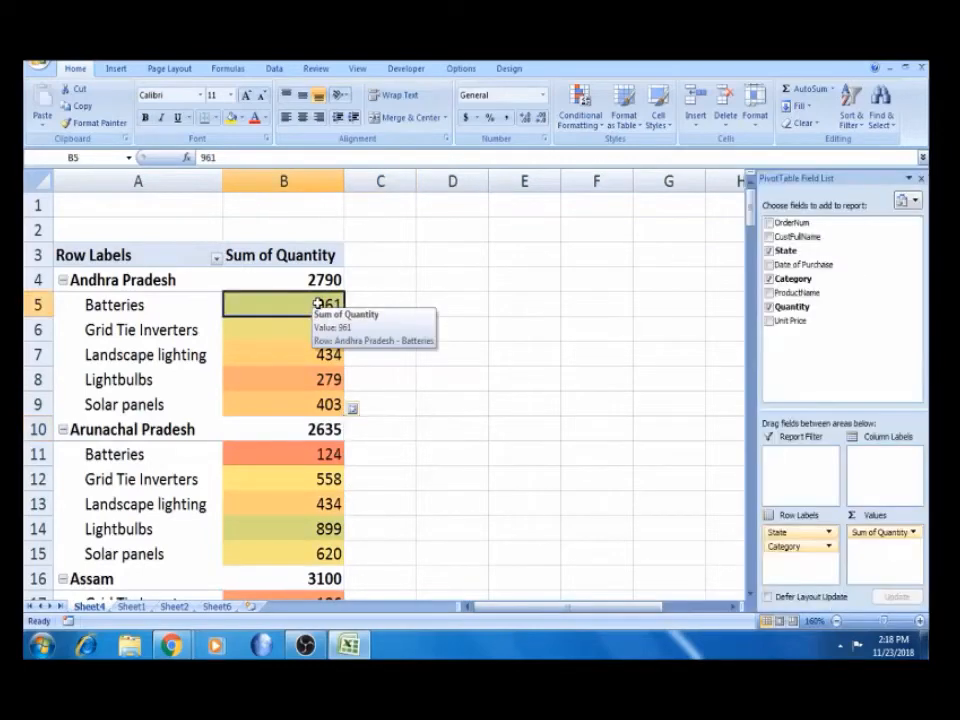
{"action": "key", "text": "shift+Down"}
{"action": "key", "text": "shift+Down"}
{"action": "key", "text": "shift+Down"}
{"action": "key", "text": "shift+Down"}
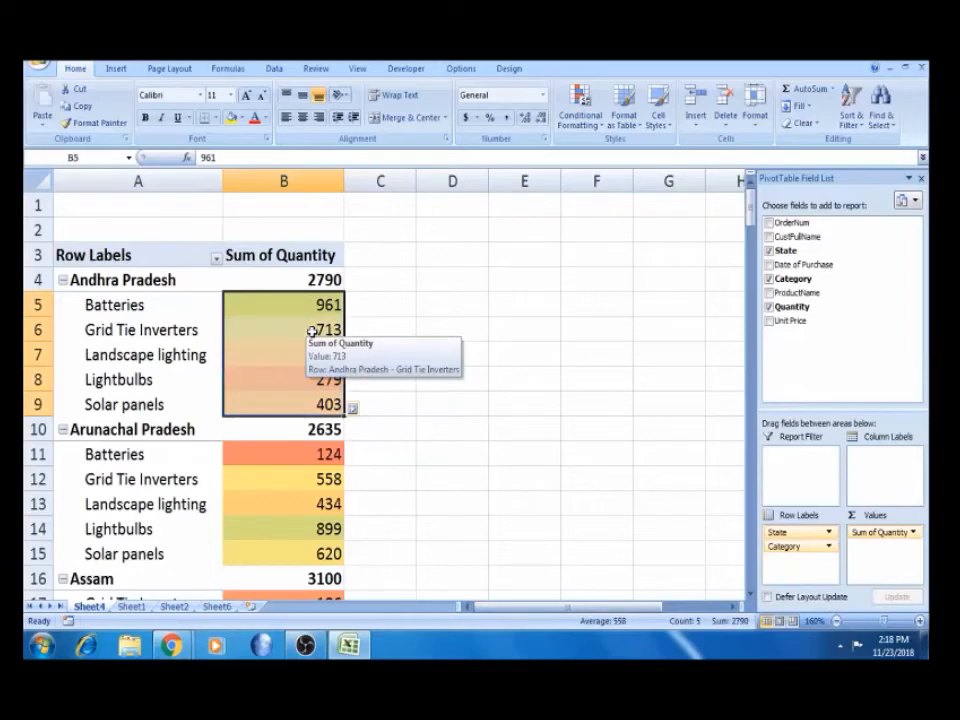
{"action": "left_click", "coordinate": [314, 304]}
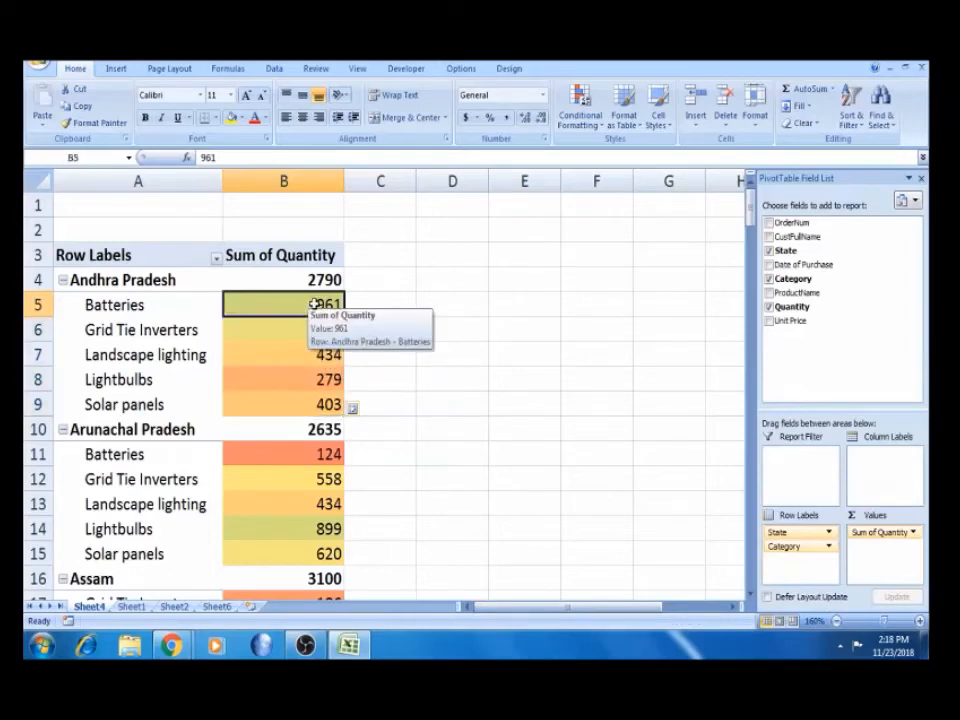
Examine the color scale shading of the category quantities from Andhra Pradesh through Assam
{"action": "key", "text": "Down"}
{"action": "key", "text": "Down"}
{"action": "key", "text": "Down"}
{"action": "key", "text": "Down"}
{"action": "key", "text": "Down"}
{"action": "key", "text": "Down"}
{"action": "key", "text": "Down"}
{"action": "key", "text": "Down"}
{"action": "key", "text": "Down"}
{"action": "key", "text": "Down"}
{"action": "key", "text": "Down"}
{"action": "key", "text": "Down"}
{"action": "key", "text": "Down"}
{"action": "key", "text": "Down"}
{"action": "key", "text": "Down"}
{"action": "key", "text": "Down"}
{"action": "key", "text": "Down"}
{"action": "key", "text": "Down"}
{"action": "key", "text": "Down"}
{"action": "key", "text": "Down"}
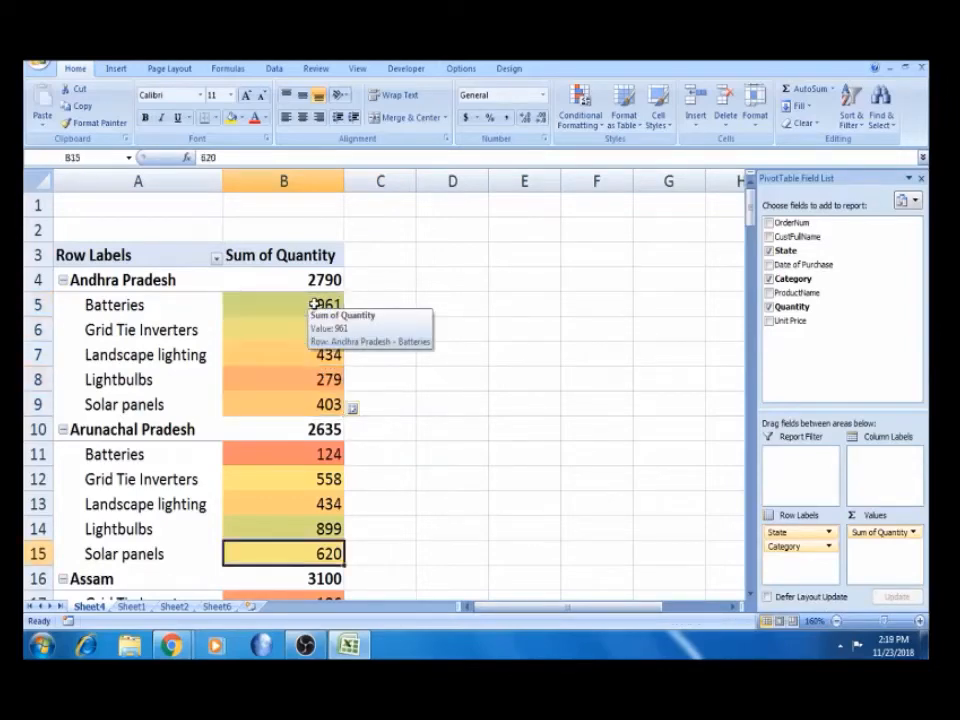
{"action": "key", "text": "Up"}
{"action": "key", "text": "Up"}
{"action": "key", "text": "Up"}
{"action": "key", "text": "Up"}
{"action": "key", "text": "Up"}
{"action": "key", "text": "Up"}
{"action": "key", "text": "Up"}
{"action": "key", "text": "Up"}
{"action": "key", "text": "Up"}
{"action": "key", "text": "Up"}
{"action": "key", "text": "Up"}
{"action": "key", "text": "Up"}
{"action": "key", "text": "Up"}
{"action": "key", "text": "Up"}
{"action": "key", "text": "Up"}
{"action": "key", "text": "Up"}
{"action": "key", "text": "Up"}
{"action": "key", "text": "Up"}
{"action": "key", "text": "Up"}
{"action": "key", "text": "Up"}
{"action": "key", "text": "Down"}
{"action": "key", "text": "Down"}
{"action": "key", "text": "Down"}
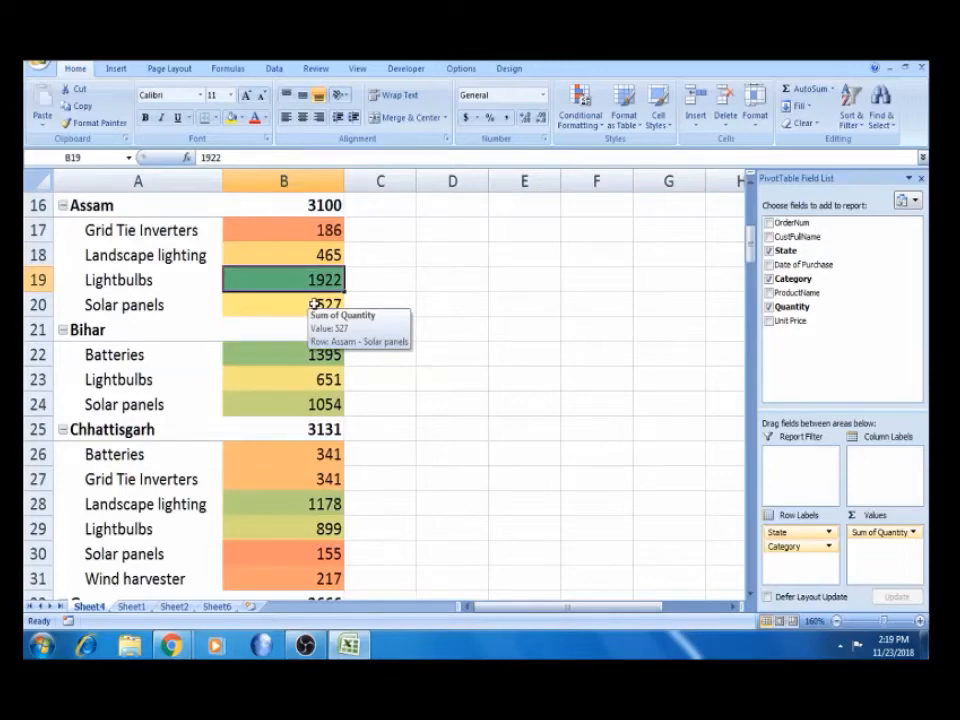
Examine the color scale shading of the category quantities from Bihar through Jammu and Kashmir
{"action": "key", "text": "Down"}
{"action": "key", "text": "Down"}
{"action": "key", "text": "Down"}
{"action": "key", "text": "Down"}
{"action": "key", "text": "Down"}
{"action": "key", "text": "Down"}
{"action": "key", "text": "Down"}
{"action": "key", "text": "Down"}
{"action": "key", "text": "Down"}
{"action": "key", "text": "Down"}
{"action": "key", "text": "Down"}
{"action": "key", "text": "Down"}
{"action": "key", "text": "Down"}
{"action": "key", "text": "Down"}
{"action": "key", "text": "Down"}
{"action": "key", "text": "Down"}
{"action": "key", "text": "Down"}
{"action": "key", "text": "Down"}
{"action": "key", "text": "Down"}
{"action": "key", "text": "Down"}
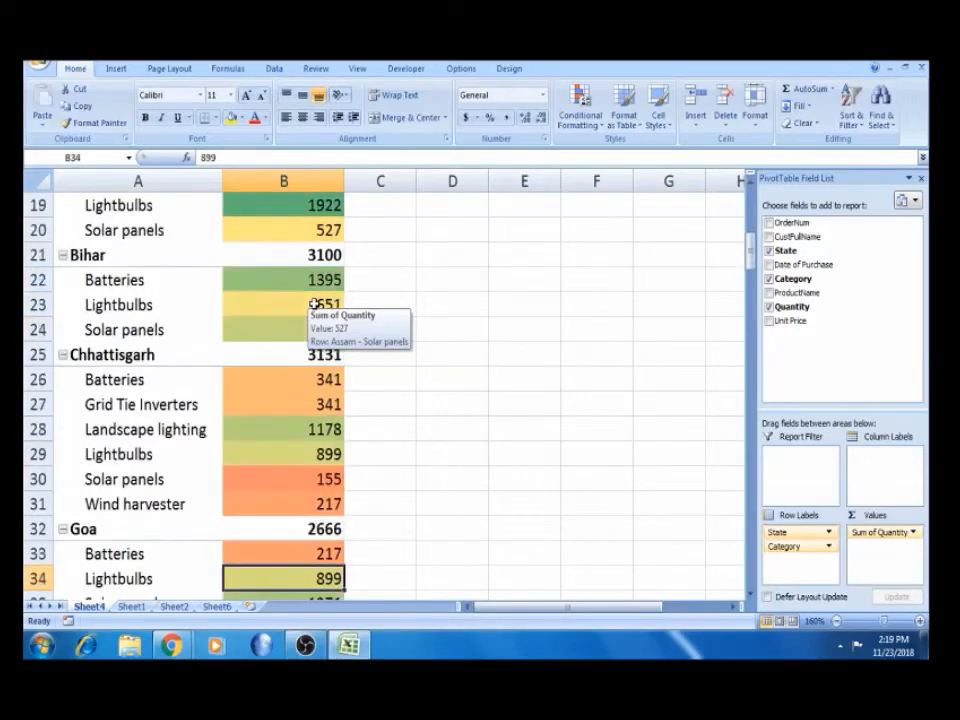
{"action": "key", "text": "Down"}
{"action": "key", "text": "Down"}
{"action": "key", "text": "Down"}
{"action": "key", "text": "Down"}
{"action": "key", "text": "Down"}
{"action": "key", "text": "Down"}
{"action": "key", "text": "Down"}
{"action": "key", "text": "Down"}
{"action": "key", "text": "Down"}
{"action": "key", "text": "Down"}
{"action": "key", "text": "Down"}
{"action": "key", "text": "Down"}
{"action": "key", "text": "Down"}
{"action": "key", "text": "Down"}
{"action": "key", "text": "Down"}
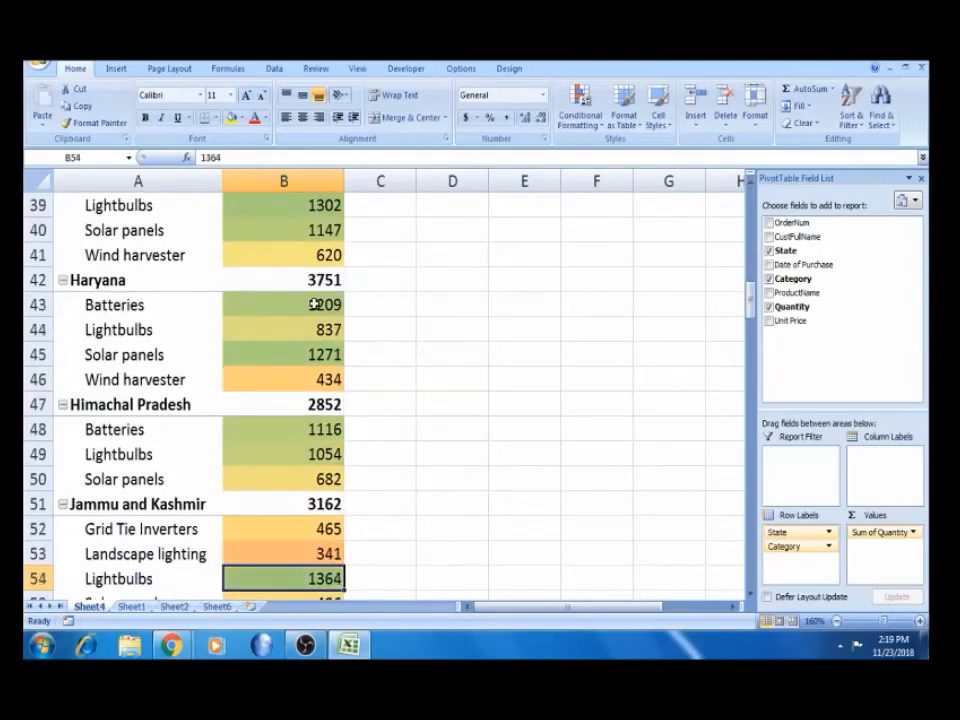
Examine the color scale shading of the category quantities from Jharkhand through Manipur, down to the Meghalaya total
{"action": "key", "text": "Down"}
{"action": "key", "text": "Down"}
{"action": "key", "text": "Down"}
{"action": "key", "text": "Down"}
{"action": "key", "text": "Down"}
{"action": "key", "text": "Down"}
{"action": "key", "text": "Down"}
{"action": "key", "text": "Down"}
{"action": "key", "text": "Down"}
{"action": "key", "text": "Down"}
{"action": "key", "text": "Down"}
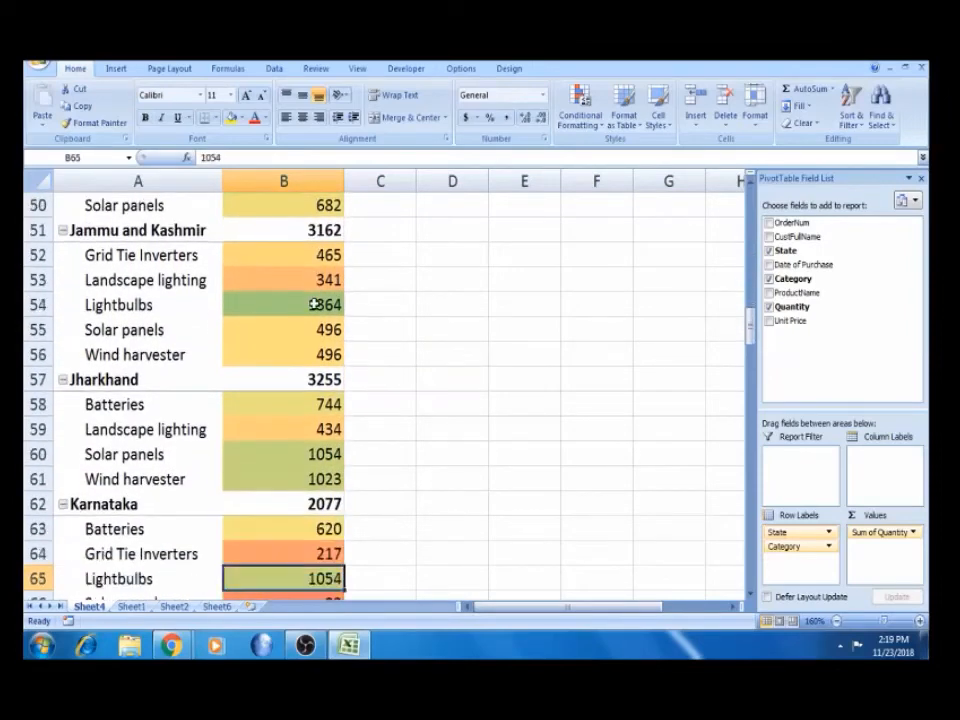
{"action": "key", "text": "Down"}
{"action": "key", "text": "Down"}
{"action": "key", "text": "Down"}
{"action": "key", "text": "Down"}
{"action": "key", "text": "Down"}
{"action": "key", "text": "Down"}
{"action": "key", "text": "Down"}
{"action": "key", "text": "Down"}
{"action": "key", "text": "Down"}
{"action": "key", "text": "Down"}
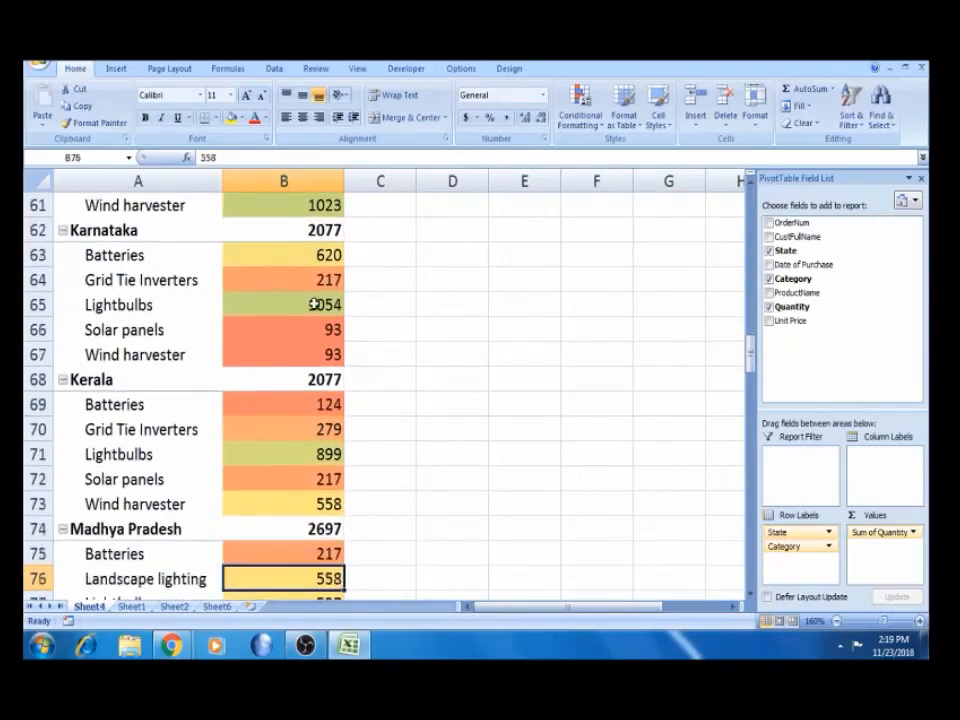
{"action": "key", "text": "Down"}
{"action": "key", "text": "Down"}
{"action": "key", "text": "Down"}
{"action": "key", "text": "Down"}
{"action": "key", "text": "Down"}
{"action": "key", "text": "Down"}
{"action": "key", "text": "Down"}
{"action": "key", "text": "Down"}
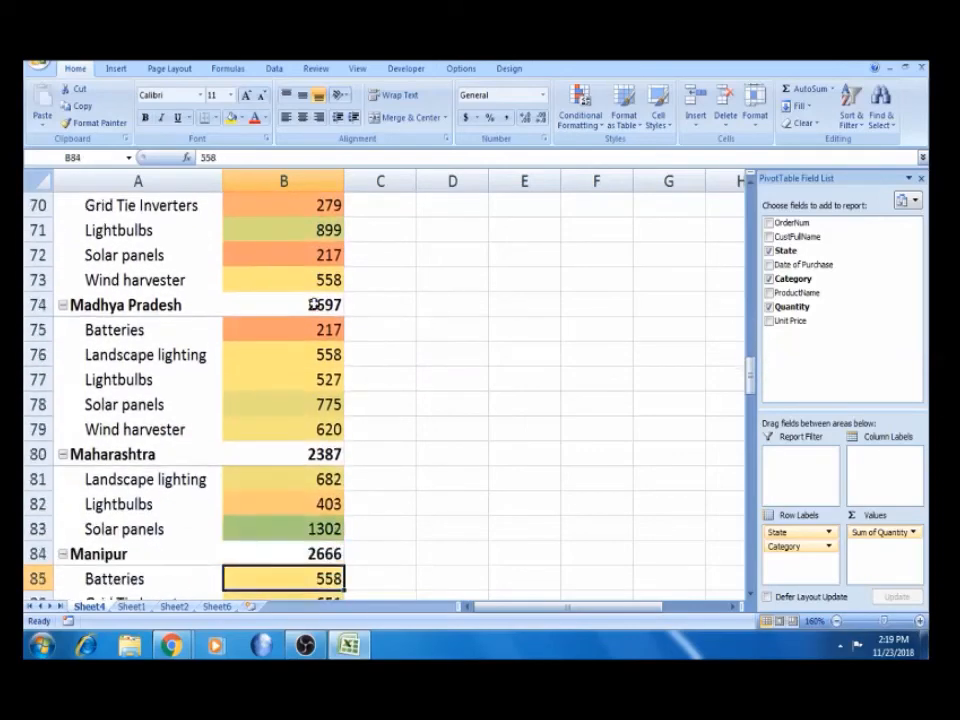
{"action": "key", "text": "Up"}
{"action": "key", "text": "Up"}
{"action": "key", "text": "Up"}
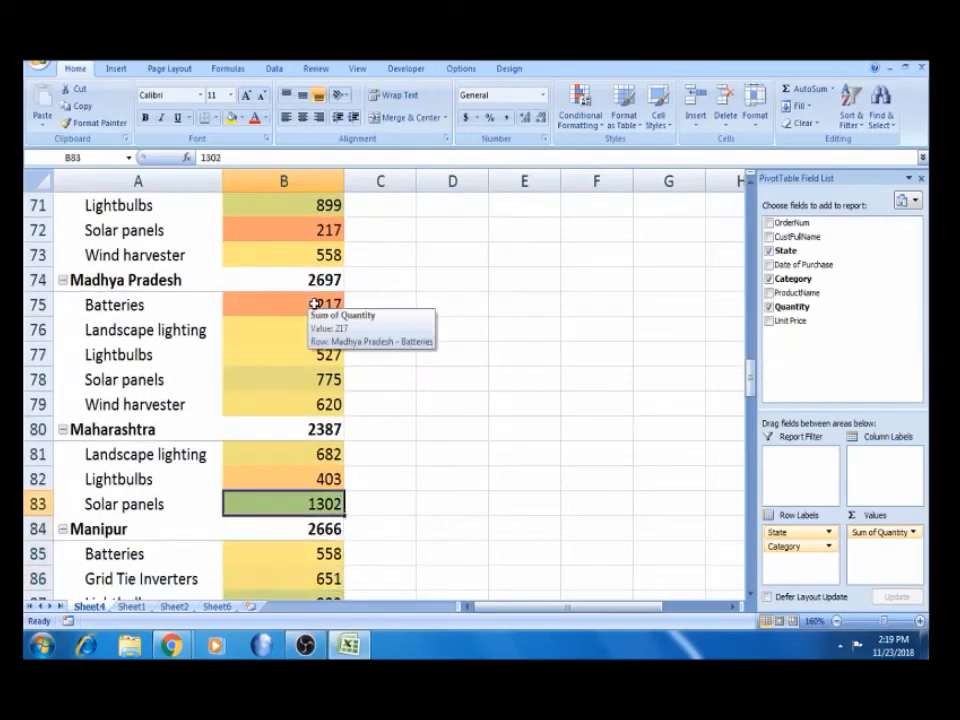
{"action": "key", "text": "Down"}
{"action": "key", "text": "Down"}
{"action": "key", "text": "Down"}
{"action": "key", "text": "Down"}
{"action": "key", "text": "Down"}
{"action": "key", "text": "Down"}
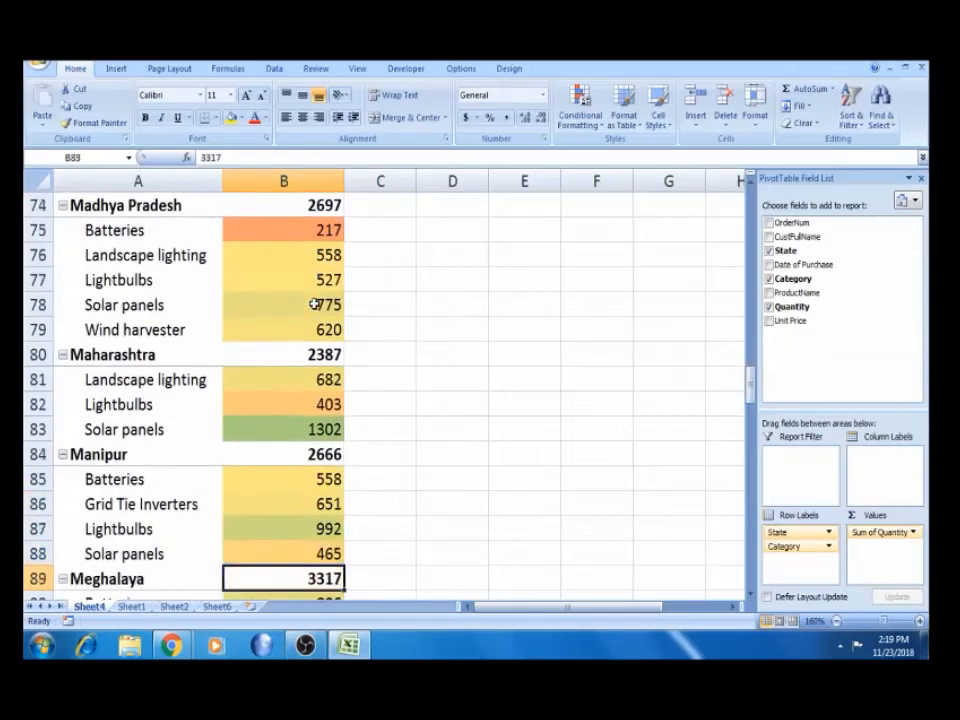
Return to the start of the pivot table and undo the color scale formatting of the category quantities
{"action": "key", "text": "ctrl+Up"}
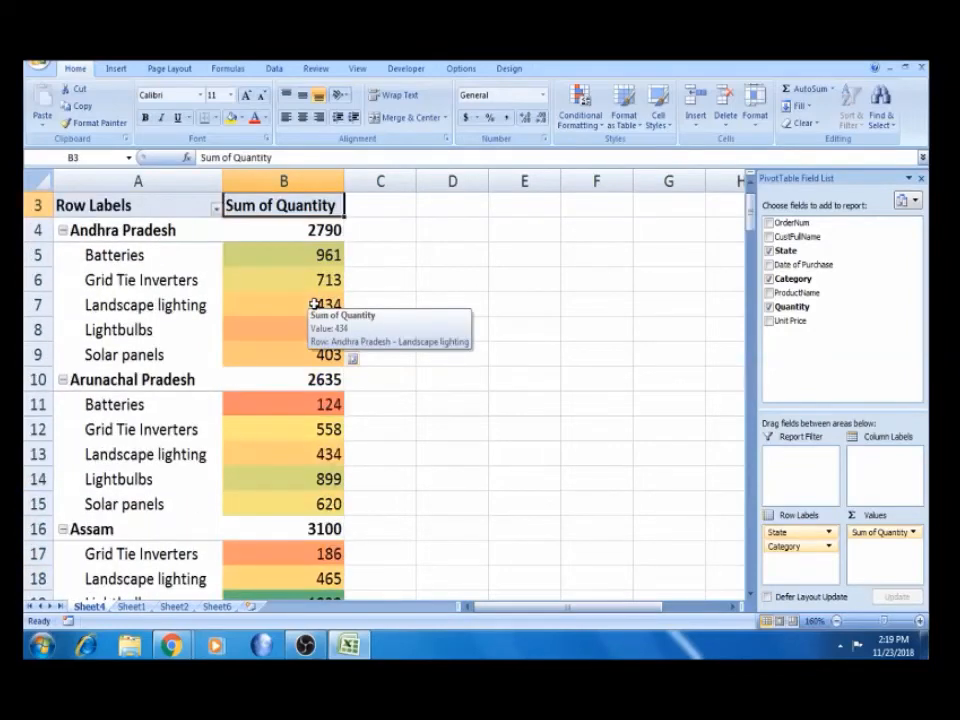
{"action": "left_click", "coordinate": [202, 236]}
{"action": "left_click", "coordinate": [274, 272]}
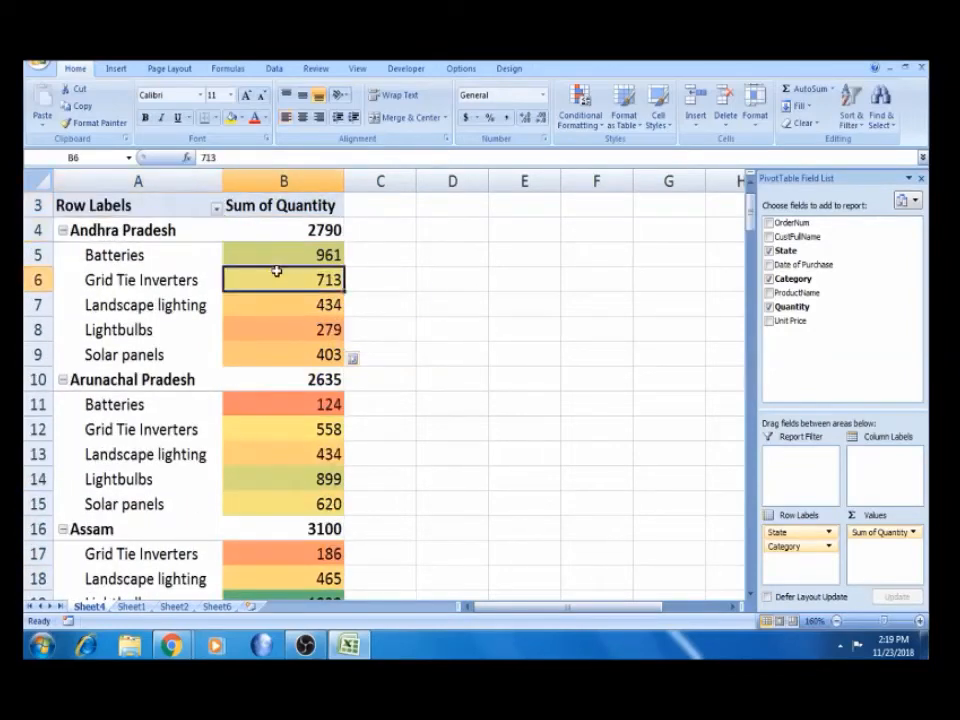
{"action": "key", "text": "ctrl+z"}
{"action": "key", "text": "ctrl+z"}
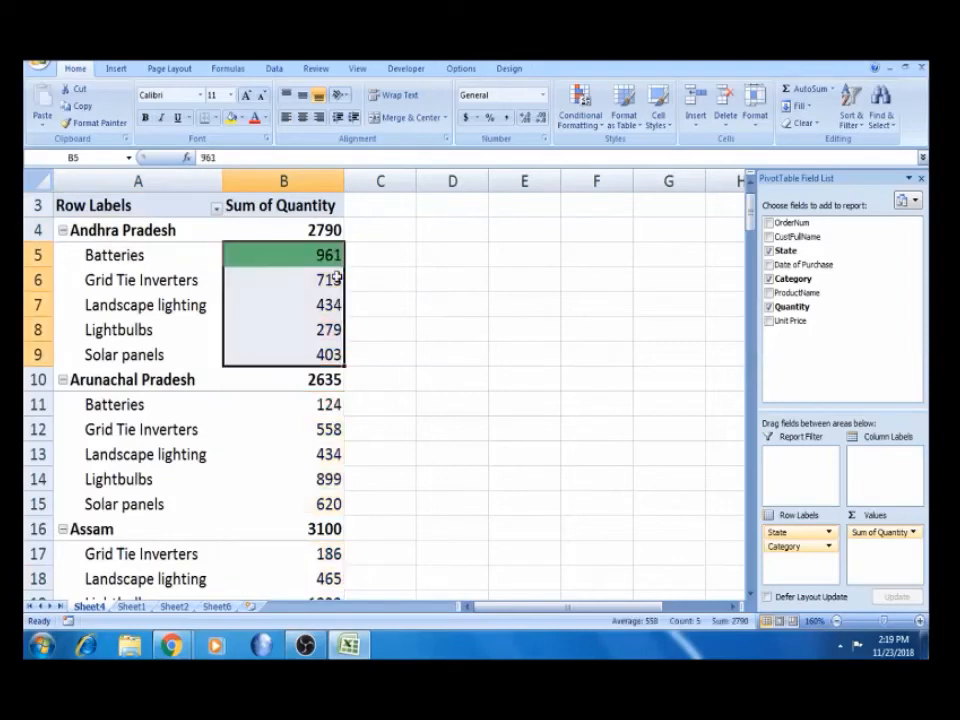
Apply the 3 Arrows (Colored) icon set to the Andhra Pradesh Batteries quantity and extend it to all "Sum of Quantity" values for "Category"
{"action": "left_click", "coordinate": [585, 118]}
{"action": "mouse_move", "coordinate": [638, 296]}
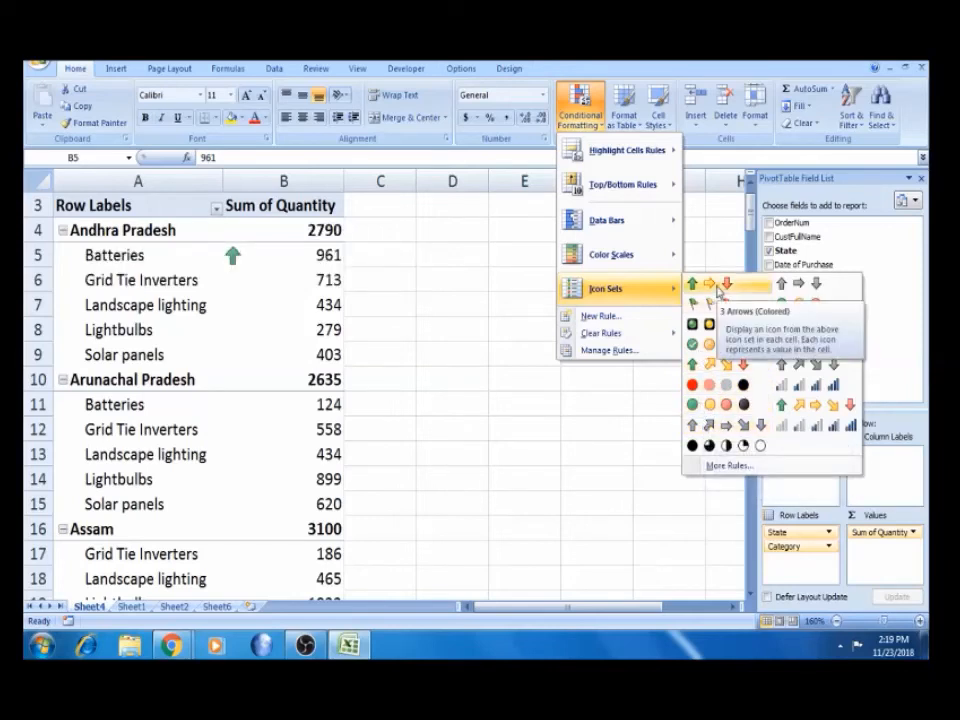
{"action": "left_click", "coordinate": [716, 288]}
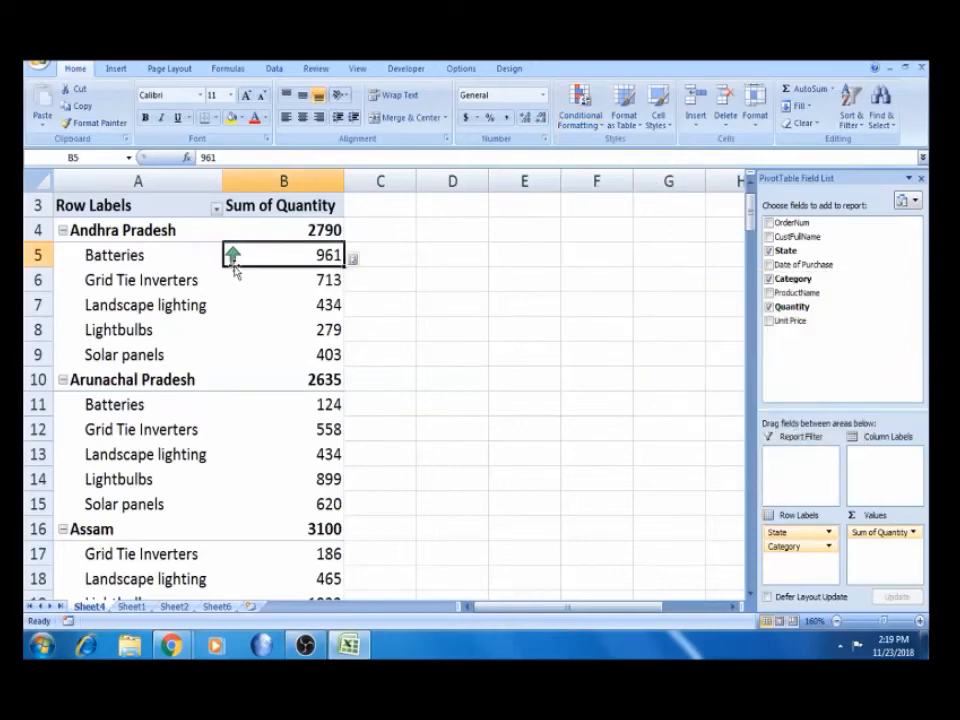
{"action": "left_click", "coordinate": [353, 259]}
{"action": "left_click", "coordinate": [389, 334]}
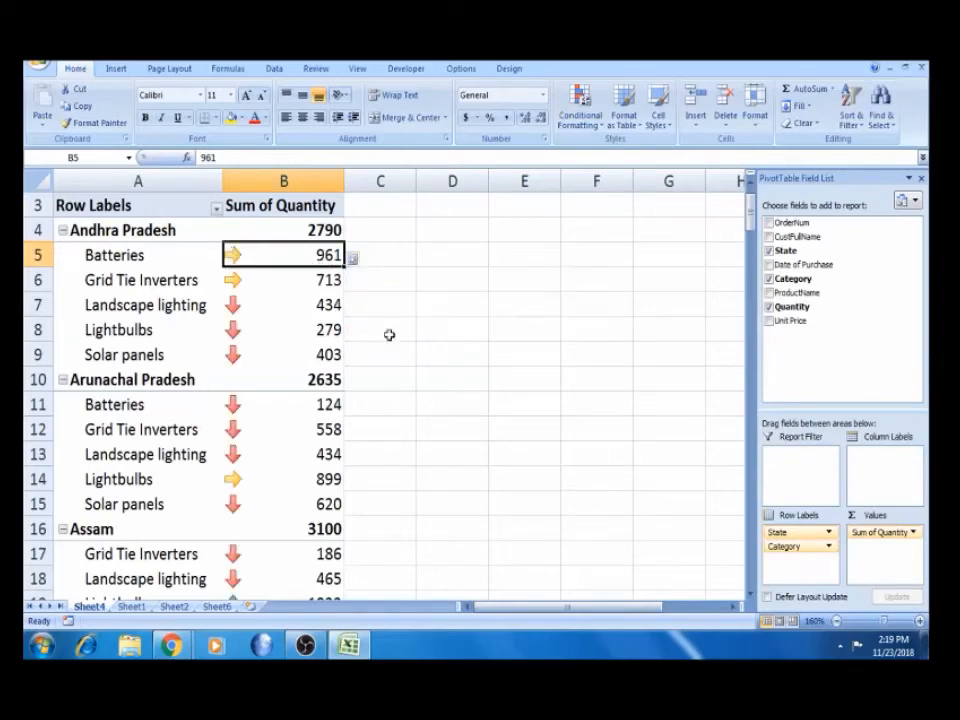
Compare the arrow icons of the Andhra Pradesh quantities for Batteries, Grid Tie Inverters, Landscape lighting and Lightbulbs
{"action": "left_click", "coordinate": [252, 284]}
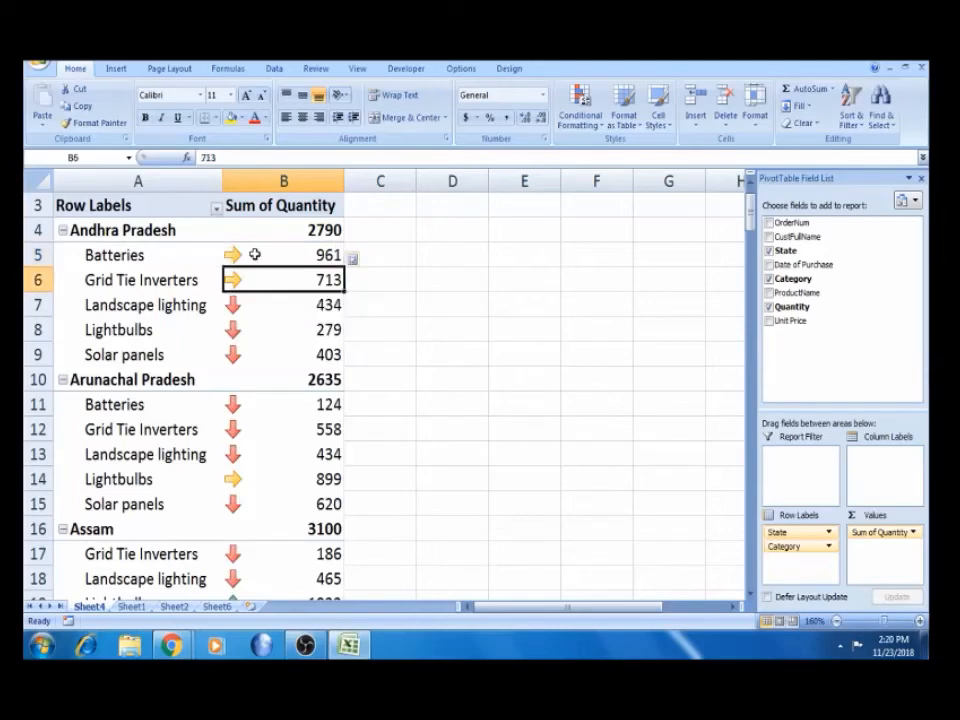
{"action": "left_click", "coordinate": [255, 254]}
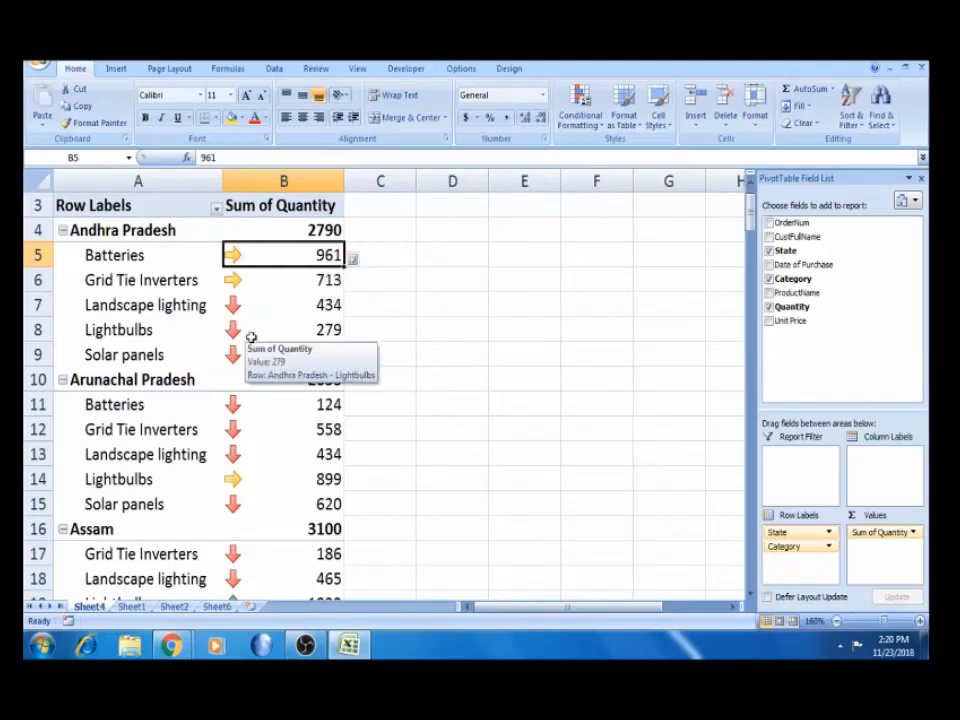
{"action": "left_click", "coordinate": [249, 281]}
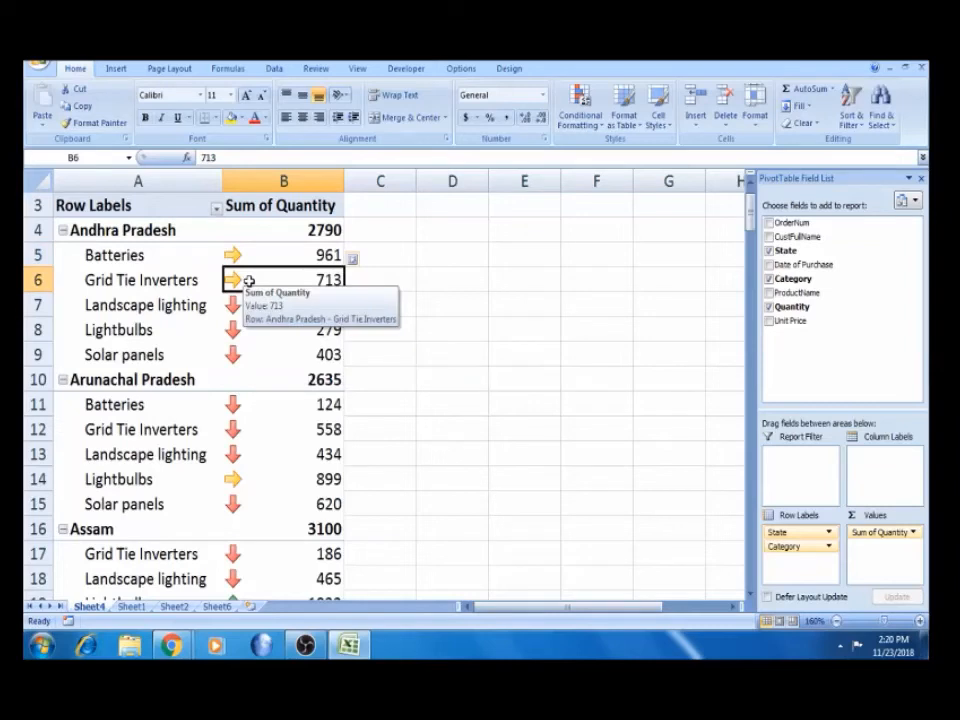
{"action": "left_click", "coordinate": [253, 254]}
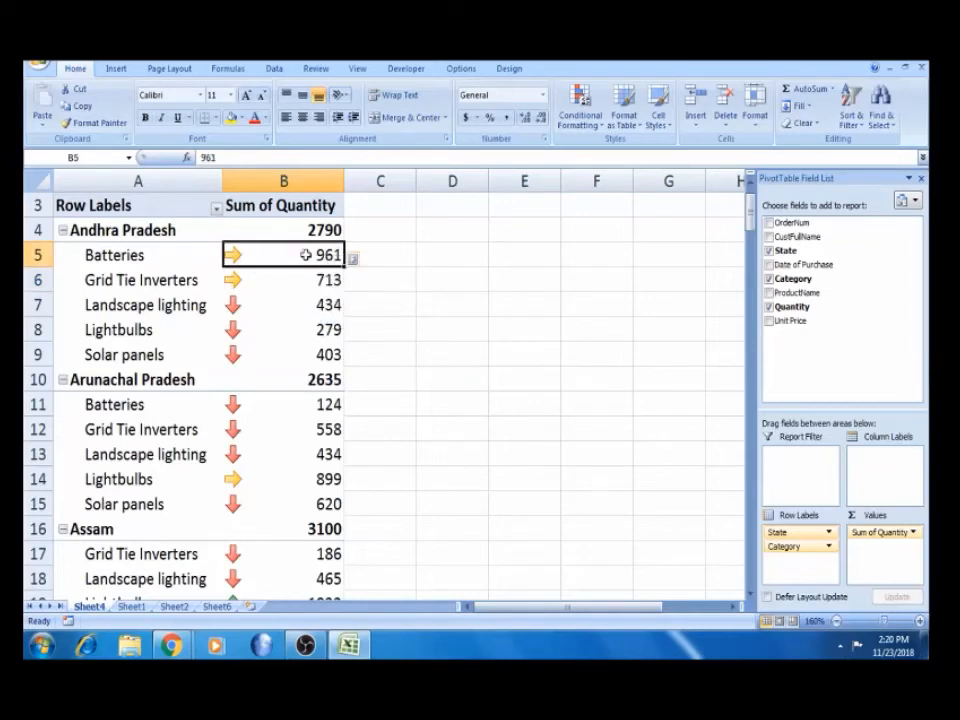
{"action": "left_click", "coordinate": [254, 306]}
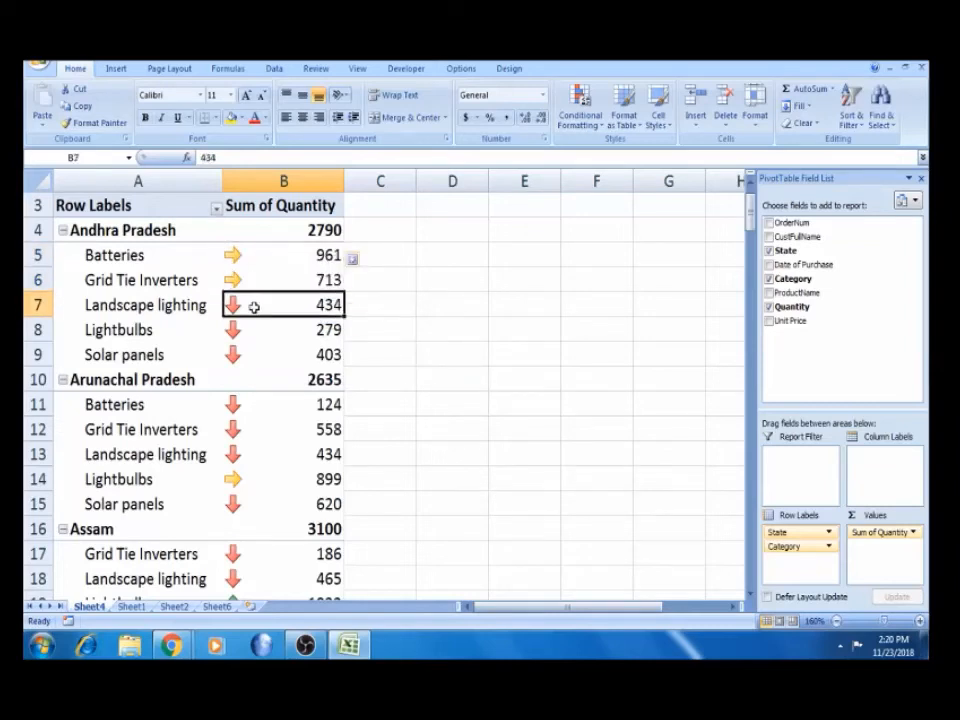
{"action": "left_click", "coordinate": [267, 252]}
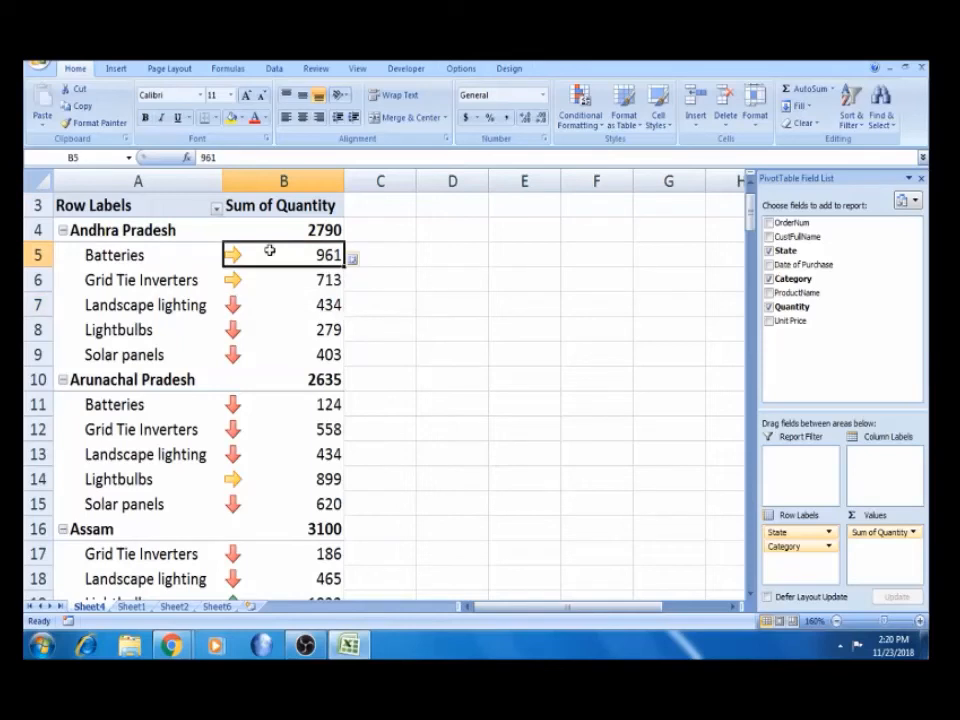
{"action": "left_click", "coordinate": [266, 307]}
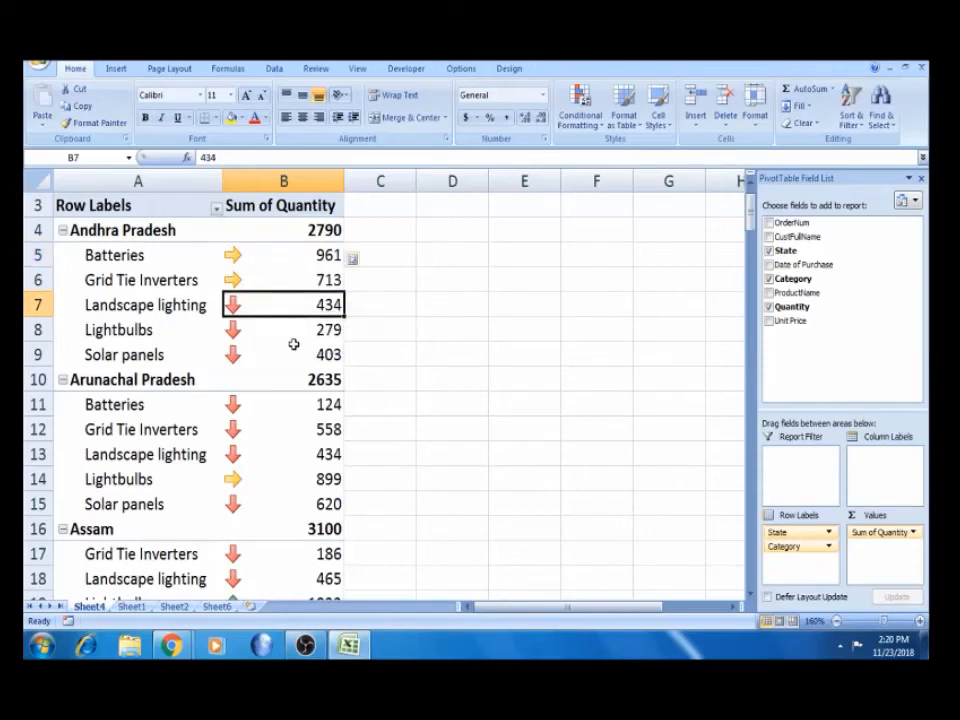
{"action": "left_click", "coordinate": [237, 280]}
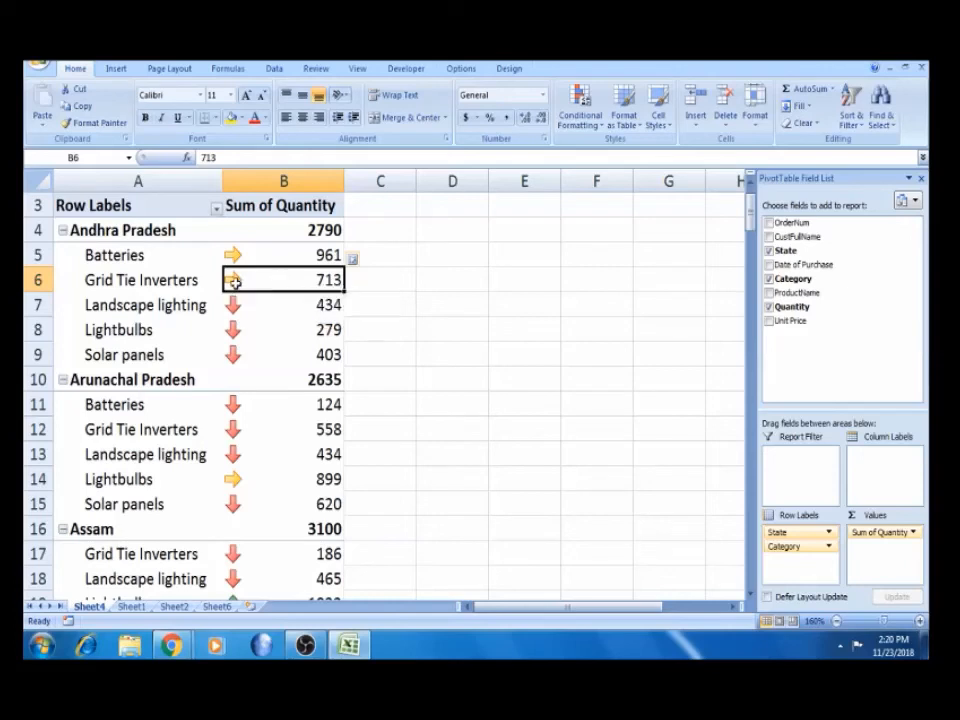
{"action": "left_click", "coordinate": [236, 328]}
Examine the arrow icons from Arunachal Pradesh through Bihar, comparing Assam's Lightbulbs with its neighbouring categories
{"action": "key", "text": "Down"}
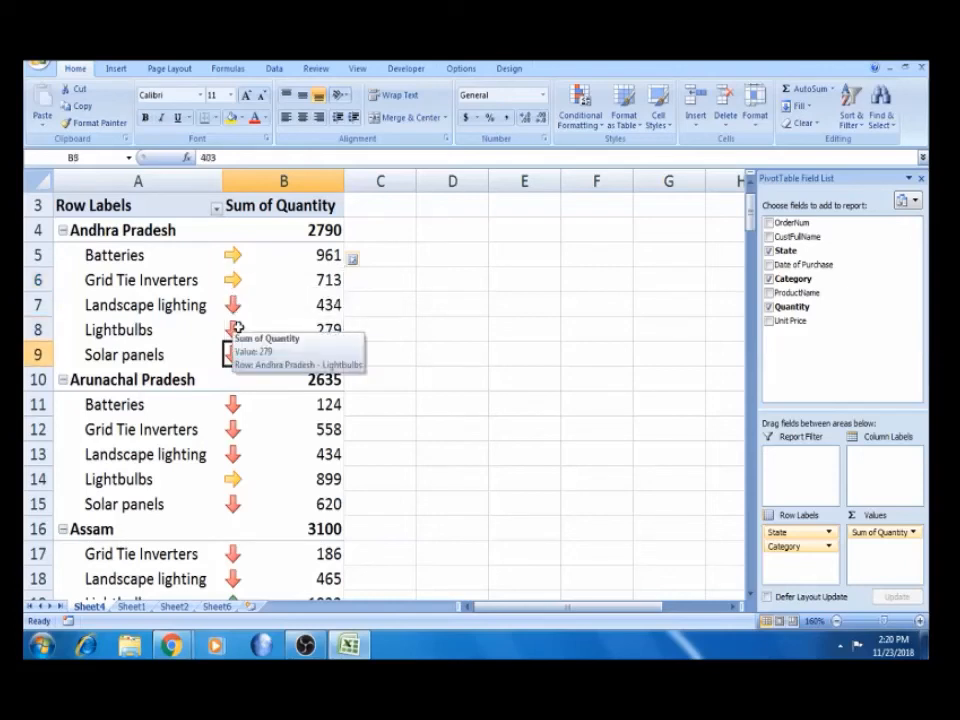
{"action": "key", "text": "Down"}
{"action": "key", "text": "Down"}
{"action": "key", "text": "Down"}
{"action": "key", "text": "Down"}
{"action": "key", "text": "Down"}
{"action": "key", "text": "Down"}
{"action": "key", "text": "Down"}
{"action": "key", "text": "Down"}
{"action": "key", "text": "Down"}
{"action": "key", "text": "Down"}
{"action": "key", "text": "Down"}
{"action": "key", "text": "Down"}
{"action": "key", "text": "Down"}
{"action": "key", "text": "Down"}
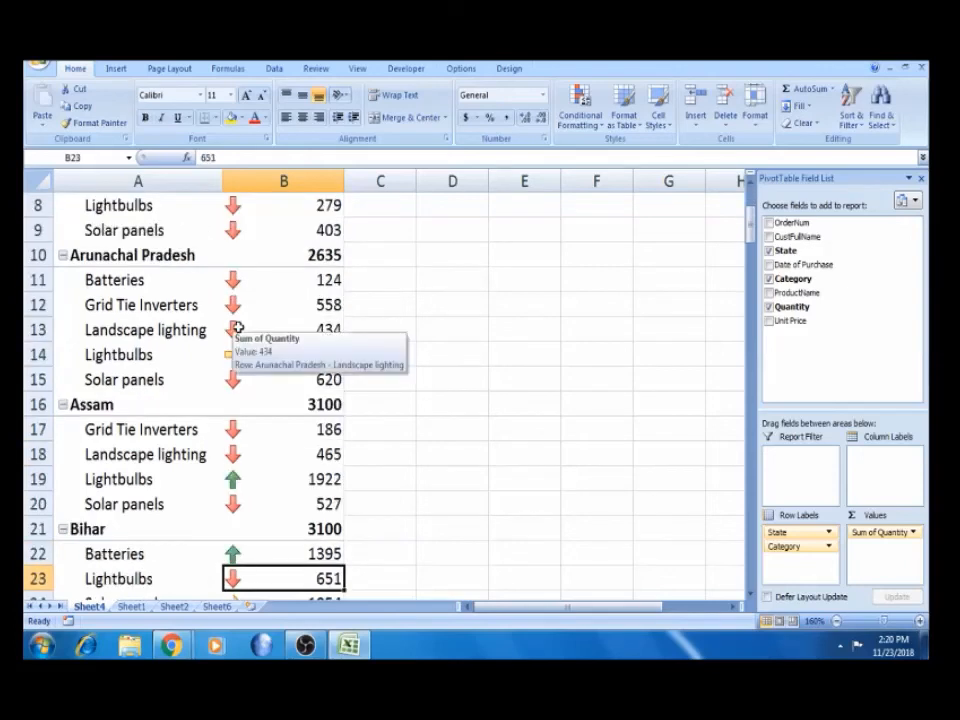
{"action": "left_click", "coordinate": [266, 487]}
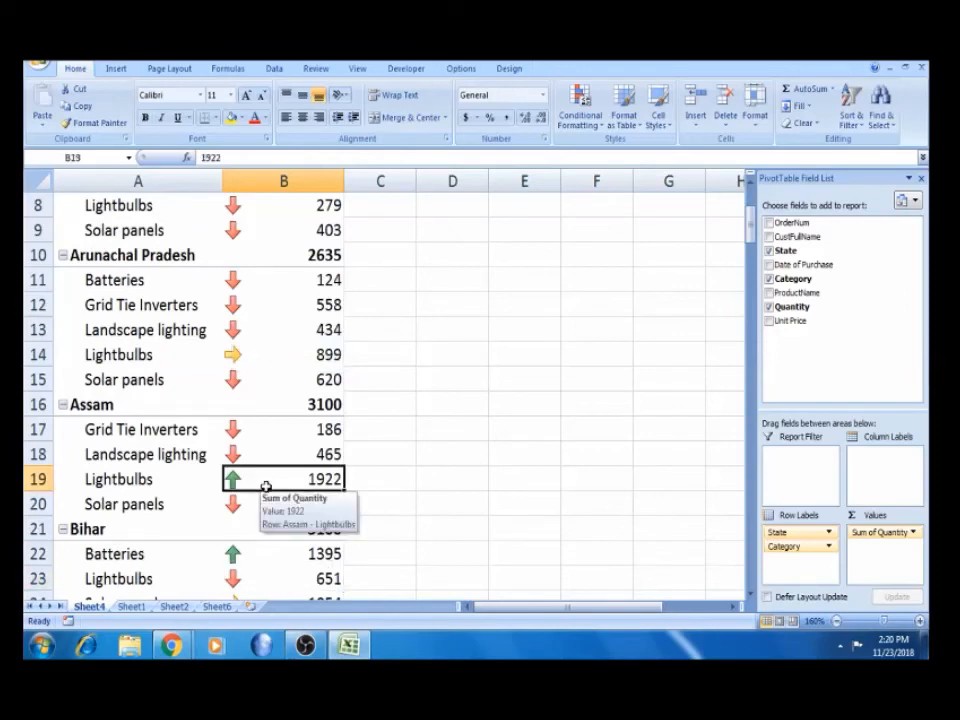
{"action": "key", "text": "Up"}
{"action": "key", "text": "Up"}
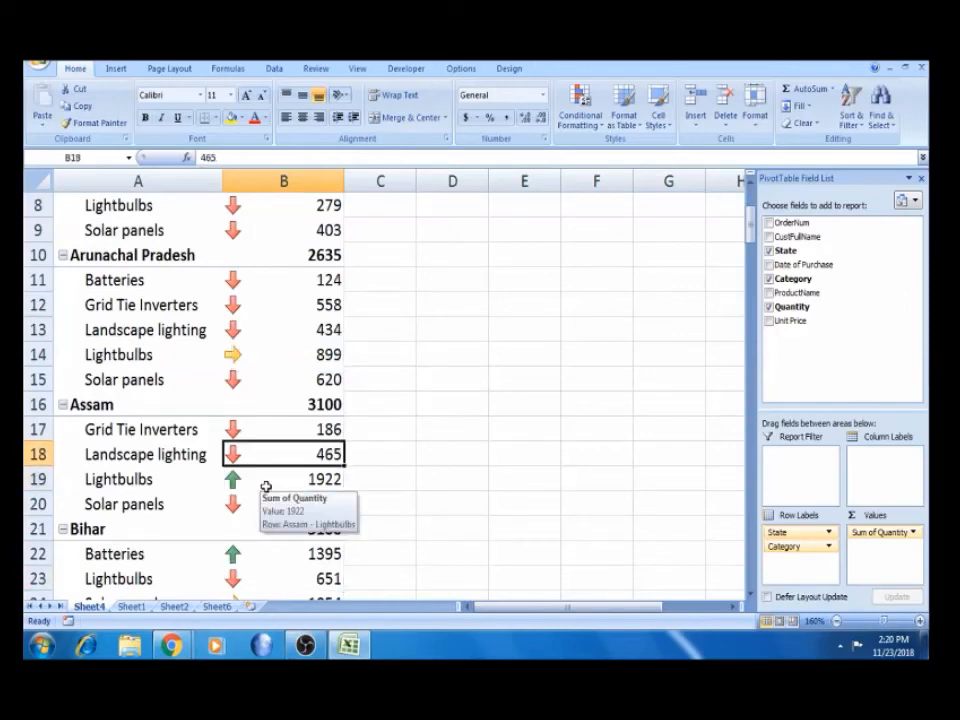
{"action": "key", "text": "Down"}
{"action": "key", "text": "Down"}
{"action": "key", "text": "Up"}
{"action": "key", "text": "Down"}
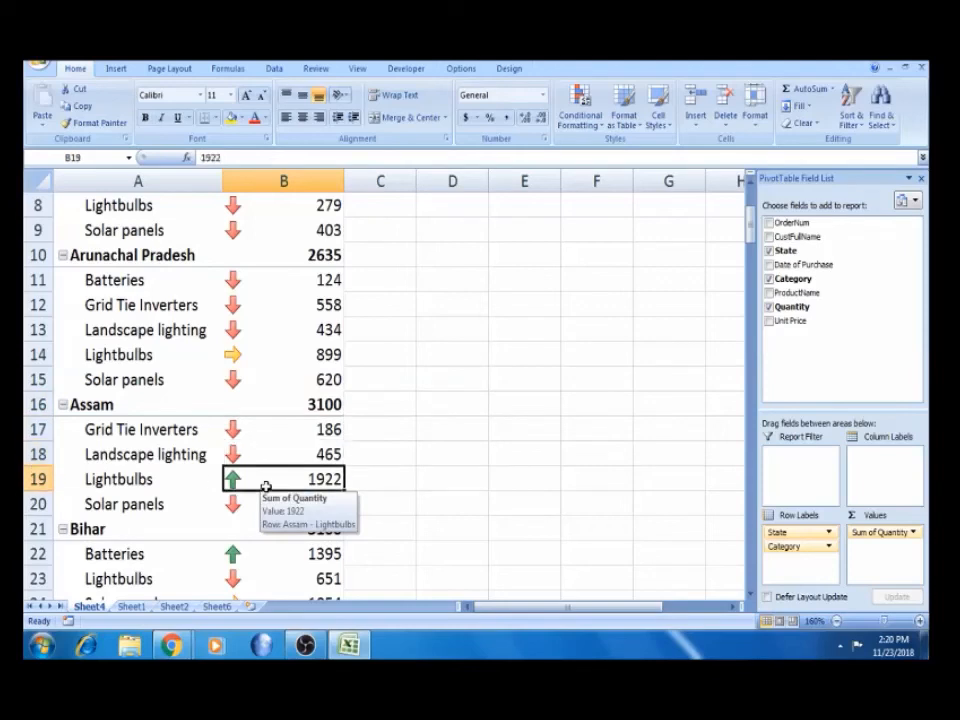
Review the pivot table's icon set rule in the Conditional Formatting Rules Manager and close it without edits
{"action": "left_click", "coordinate": [580, 105]}
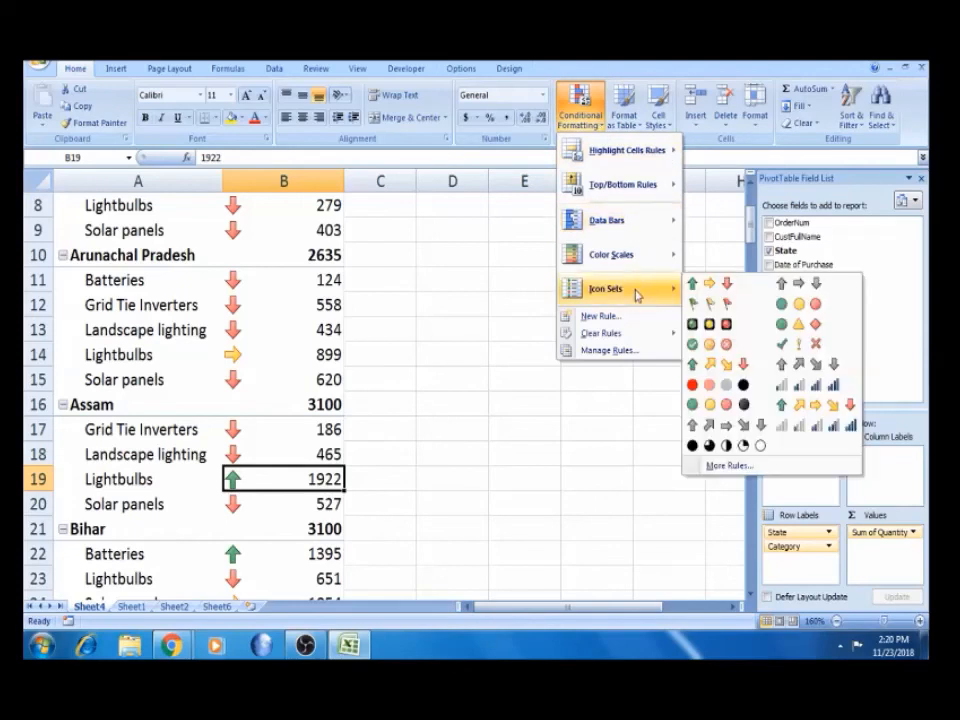
{"action": "left_click", "coordinate": [623, 349]}
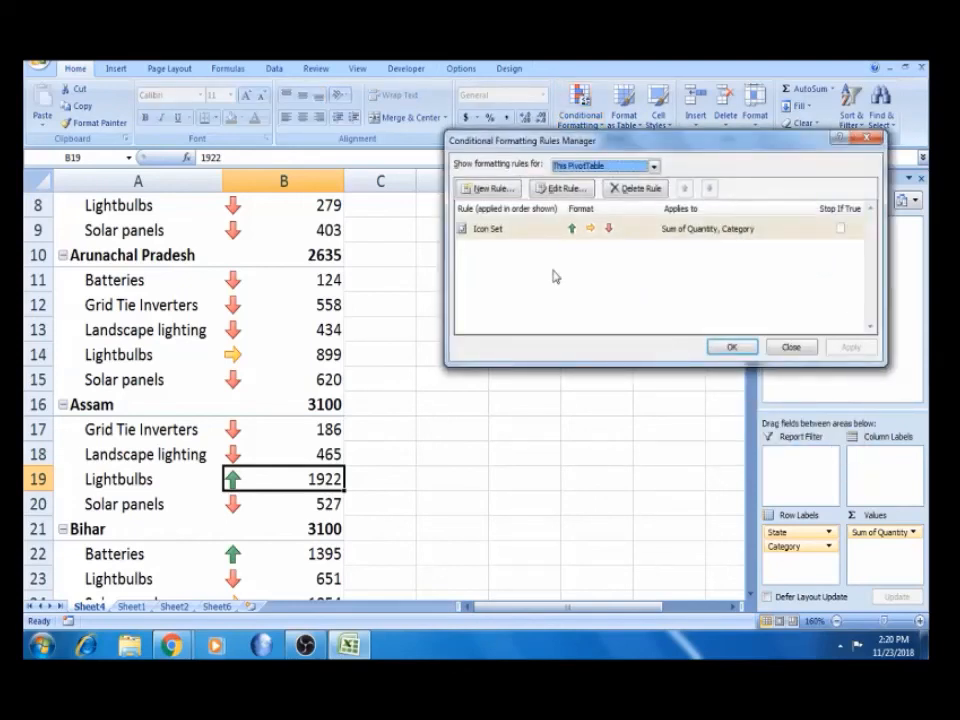
{"action": "left_click", "coordinate": [730, 348]}
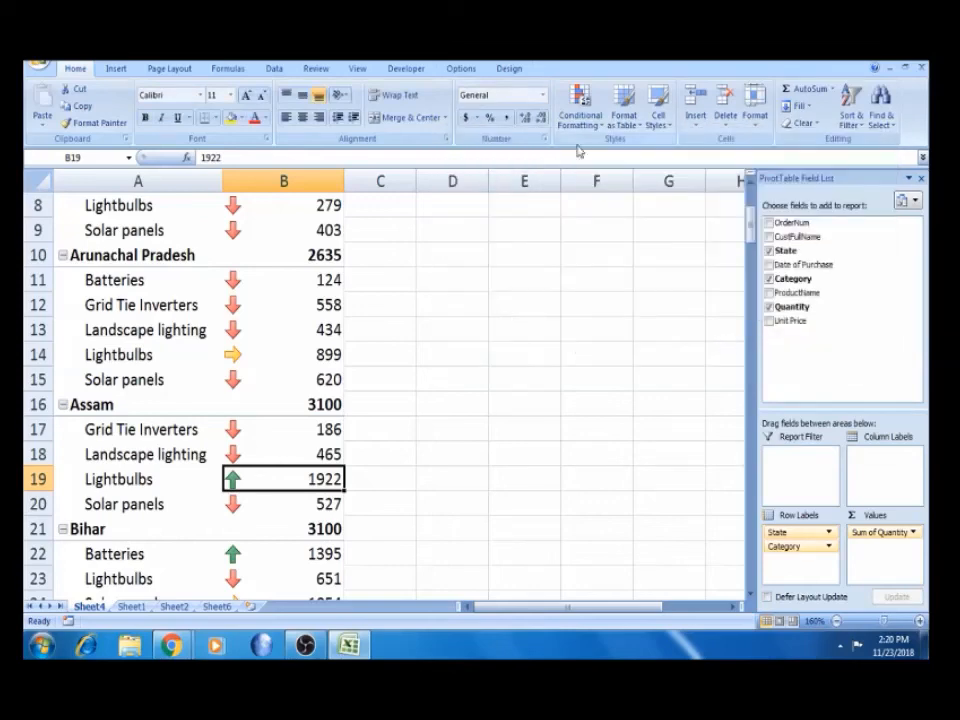
Clear the conditional formatting rules from the entire sheet
{"action": "left_click", "coordinate": [580, 106]}
{"action": "mouse_move", "coordinate": [619, 336]}
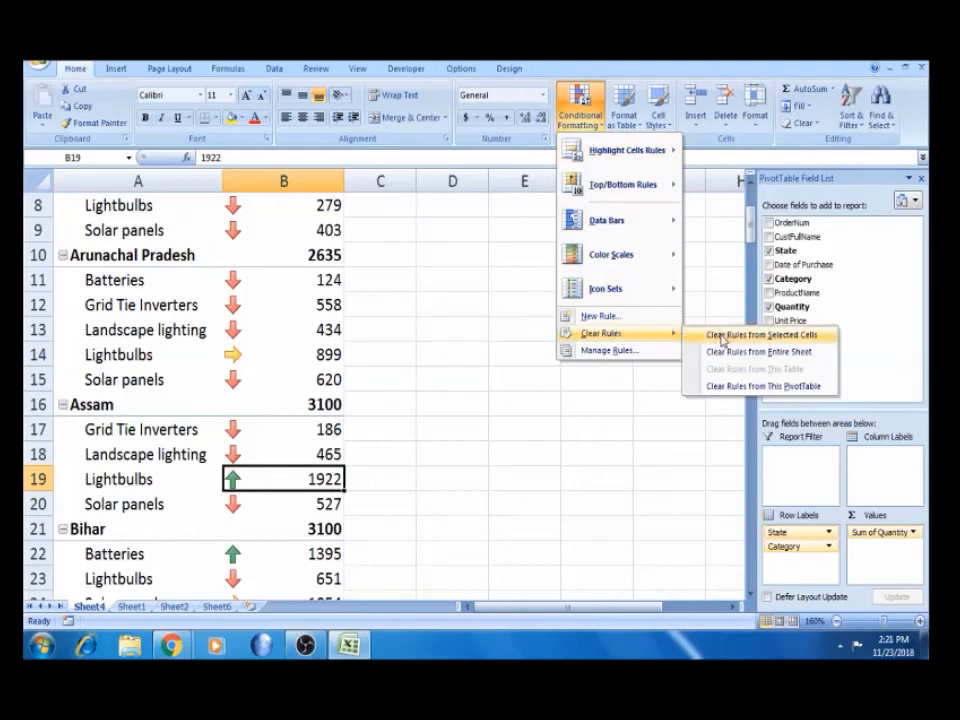
{"action": "left_click", "coordinate": [722, 352]}
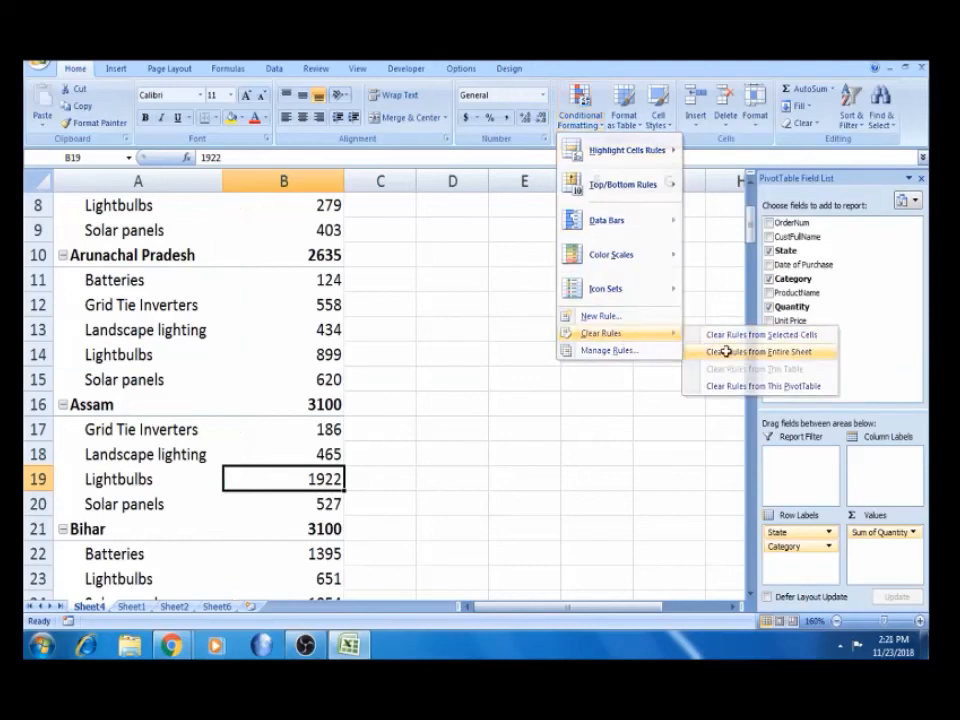
Apply blue data bars to Assam's Lightbulbs quantity and extend them to all "Sum of Quantity" values for "Category"
{"action": "left_click", "coordinate": [581, 110]}
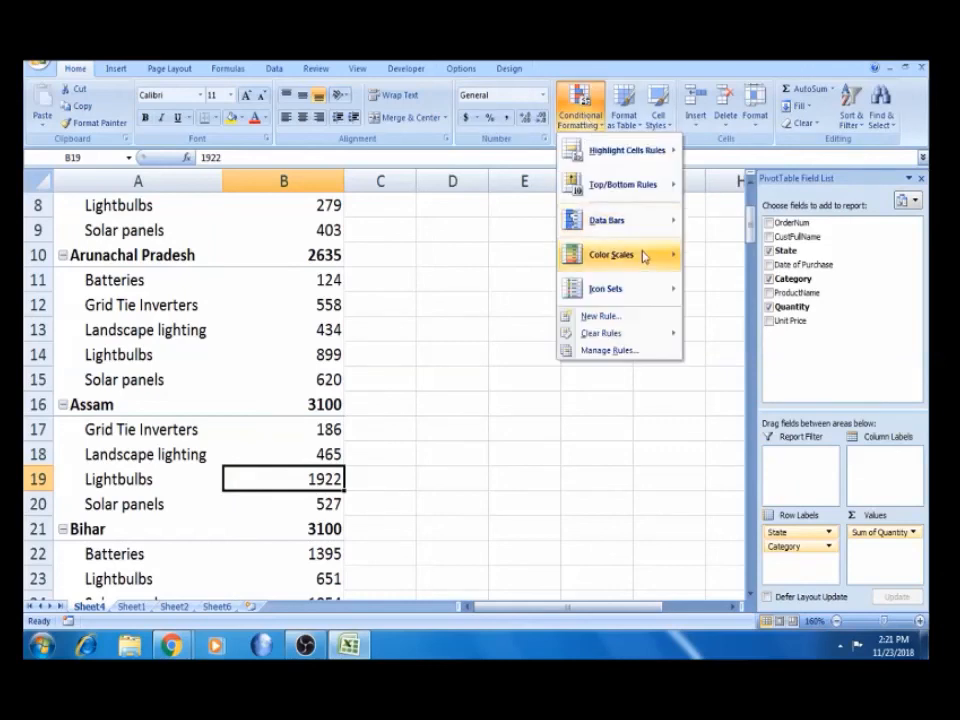
{"action": "mouse_move", "coordinate": [655, 226]}
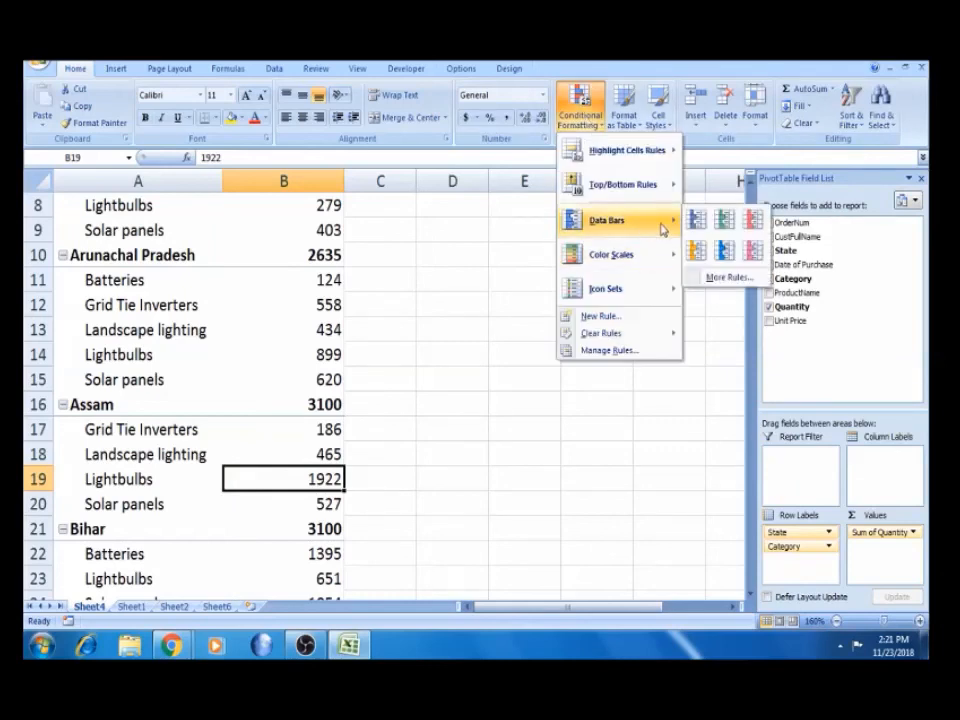
{"action": "left_click", "coordinate": [697, 230]}
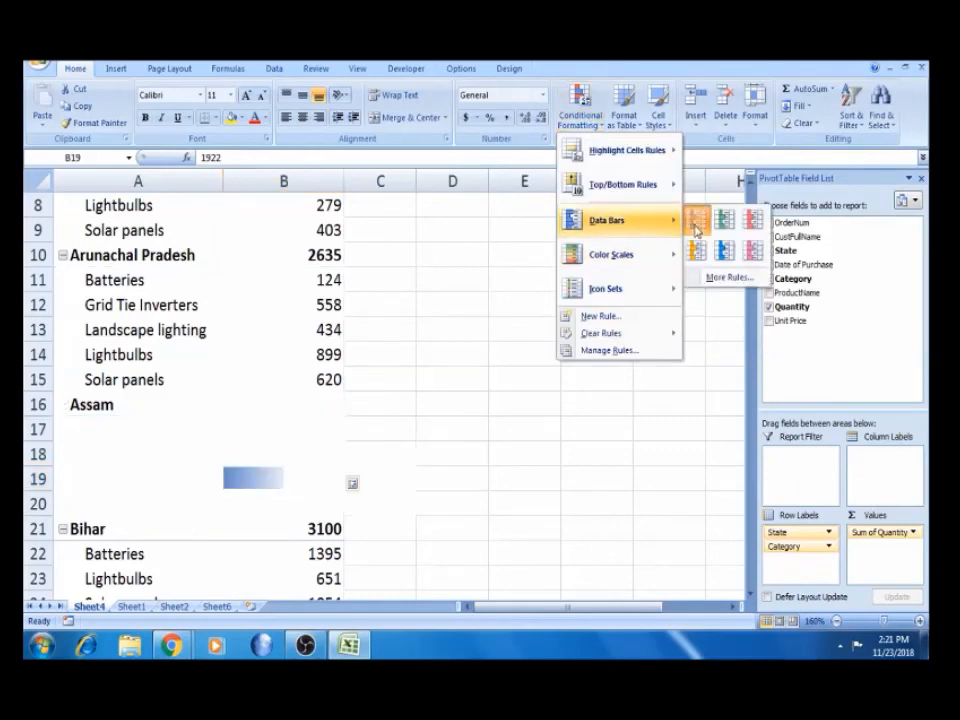
{"action": "left_click", "coordinate": [356, 483]}
{"action": "left_click", "coordinate": [392, 561]}
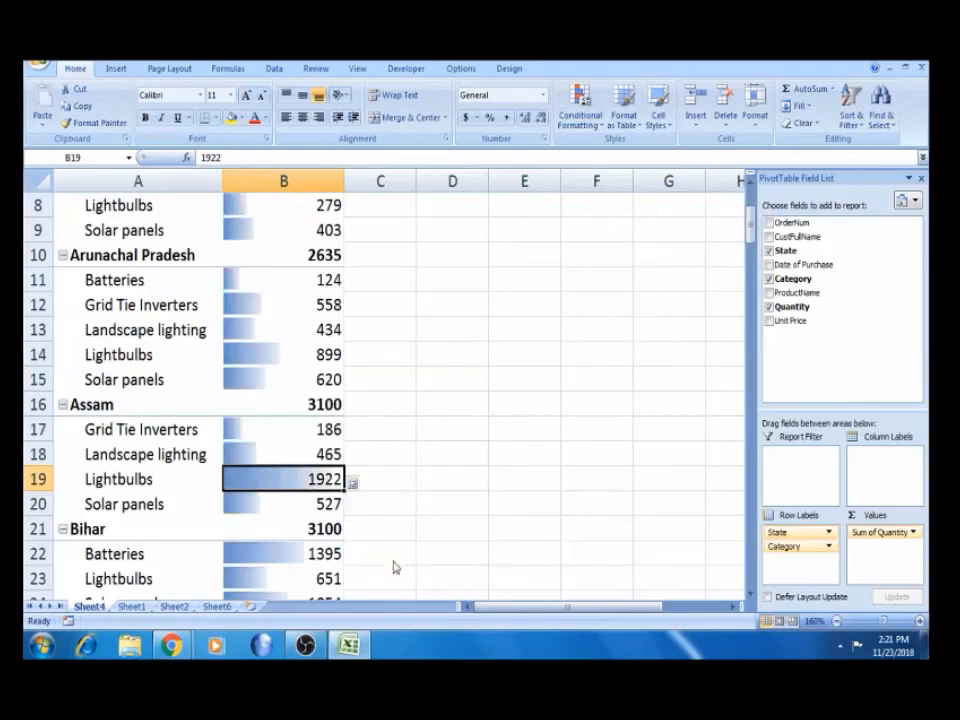
Add the 3 Arrows (Colored) icon set to Assam's Lightbulbs quantity and extend it to all "Sum of Quantity" values for "Category"
{"action": "left_click", "coordinate": [580, 108]}
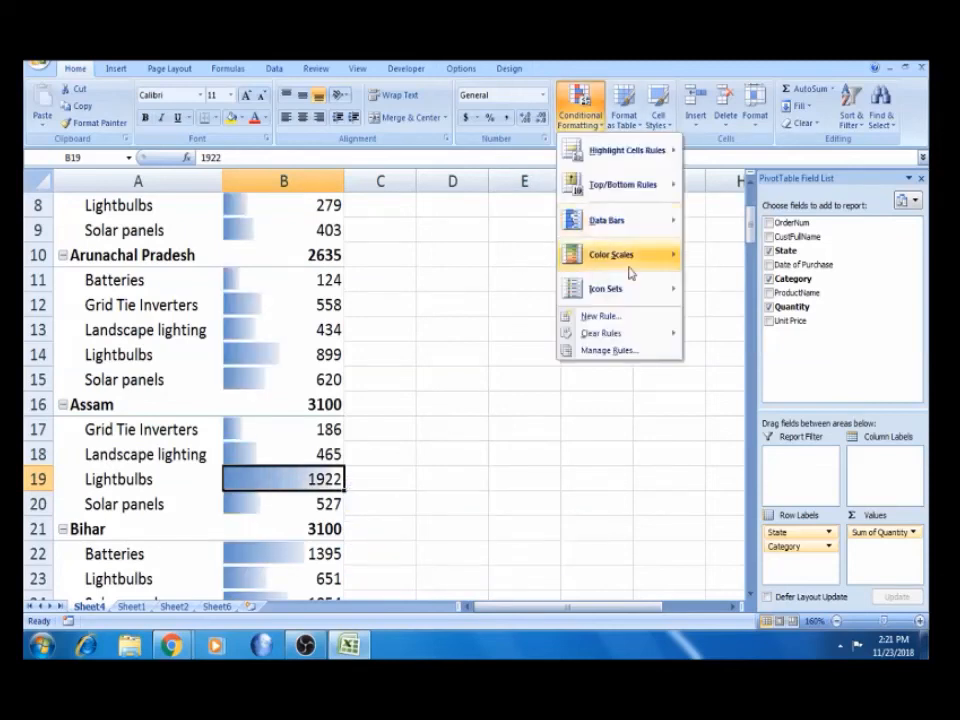
{"action": "mouse_move", "coordinate": [664, 292]}
{"action": "left_click", "coordinate": [704, 284]}
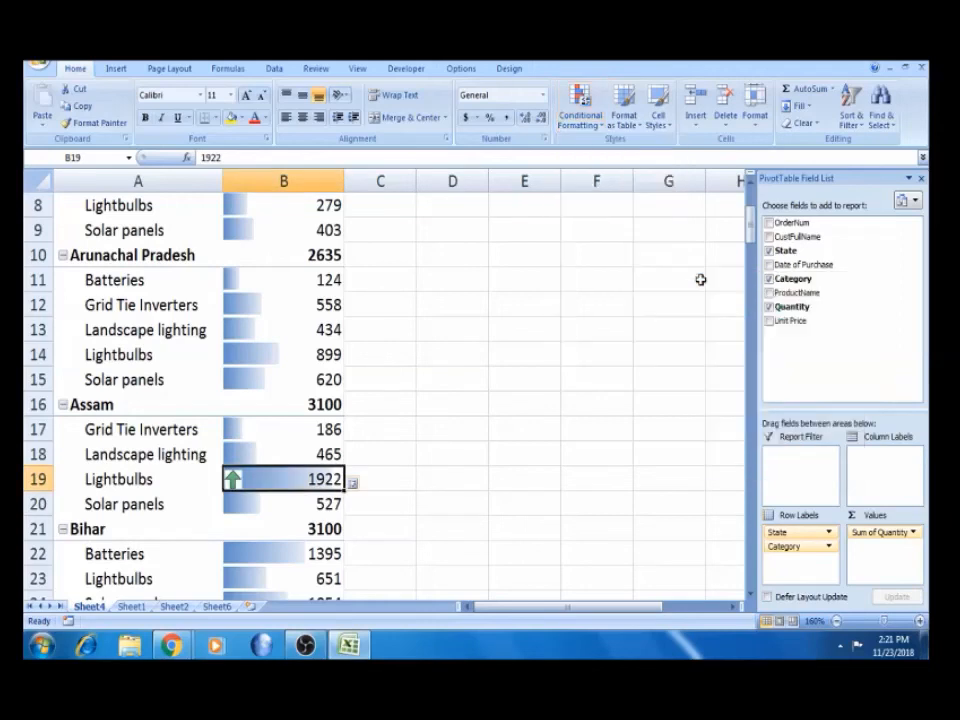
{"action": "left_click", "coordinate": [354, 482]}
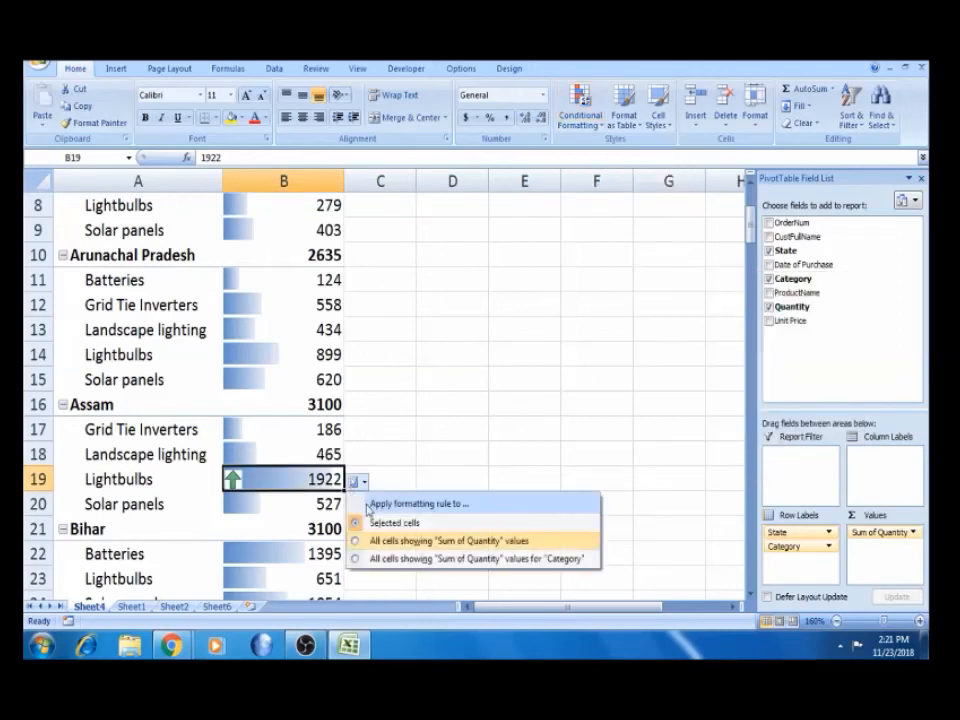
{"action": "left_click", "coordinate": [377, 556]}
Examine the combined data bars and arrow icons from the start of the pivot table, ending on Andhra Pradesh's Landscape lighting quantity
{"action": "left_click", "coordinate": [439, 332]}
{"action": "key", "text": "Up"}
{"action": "key", "text": "Up"}
{"action": "key", "text": "Up"}
{"action": "key", "text": "Up"}
{"action": "key", "text": "Up"}
{"action": "key", "text": "Up"}
{"action": "key", "text": "Up"}
{"action": "key", "text": "Up"}
{"action": "key", "text": "Up"}
{"action": "key", "text": "Up"}
{"action": "key", "text": "Up"}
{"action": "key", "text": "Up"}
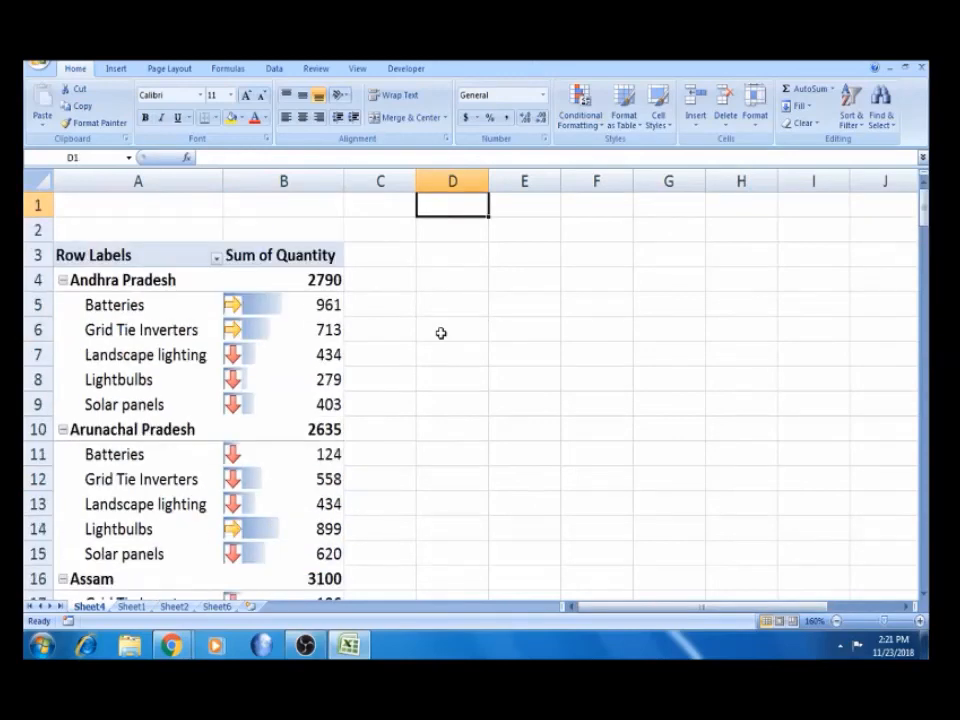
{"action": "key", "text": "Down"}
{"action": "key", "text": "Down"}
{"action": "key", "text": "Down"}
{"action": "key", "text": "Down"}
{"action": "key", "text": "Down"}
{"action": "key", "text": "Down"}
{"action": "key", "text": "Left"}
{"action": "key", "text": "Left"}
{"action": "key", "text": "Left"}
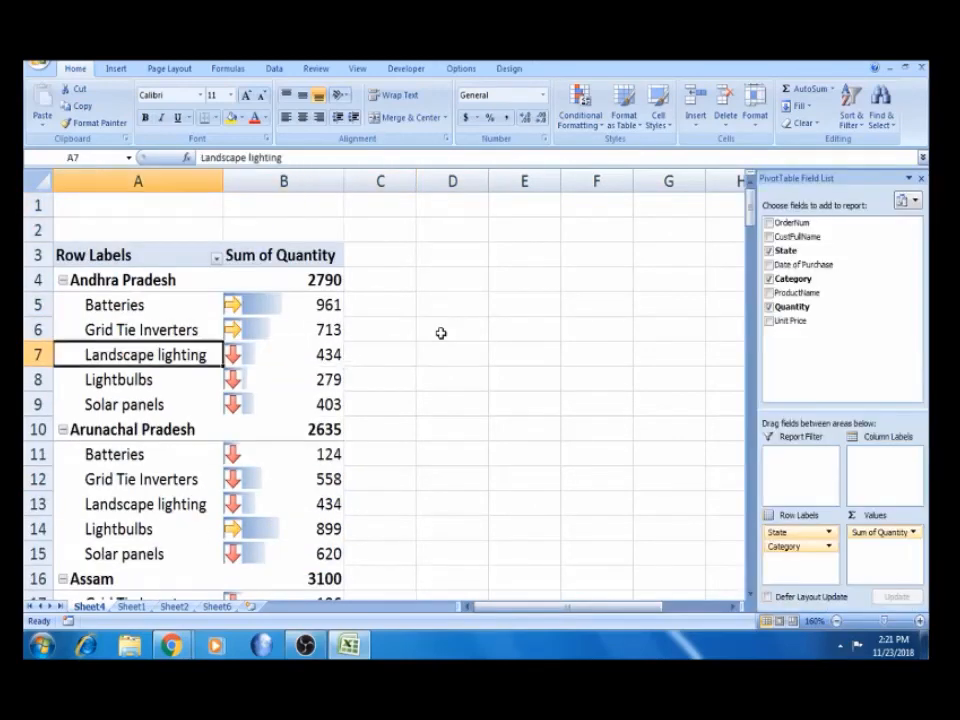
{"action": "key", "text": "Right"}
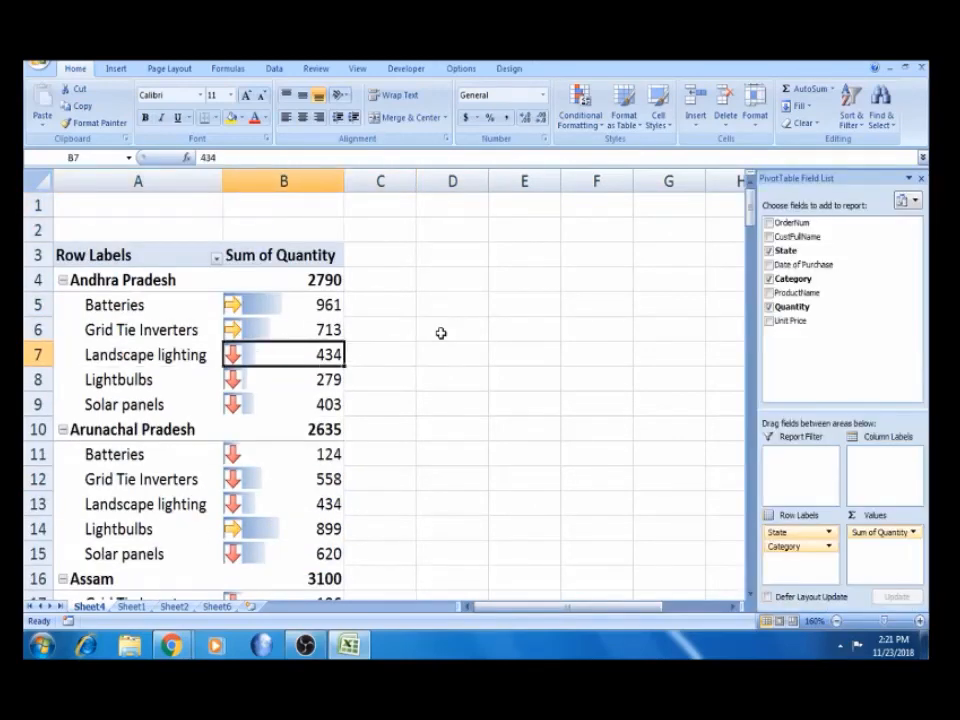